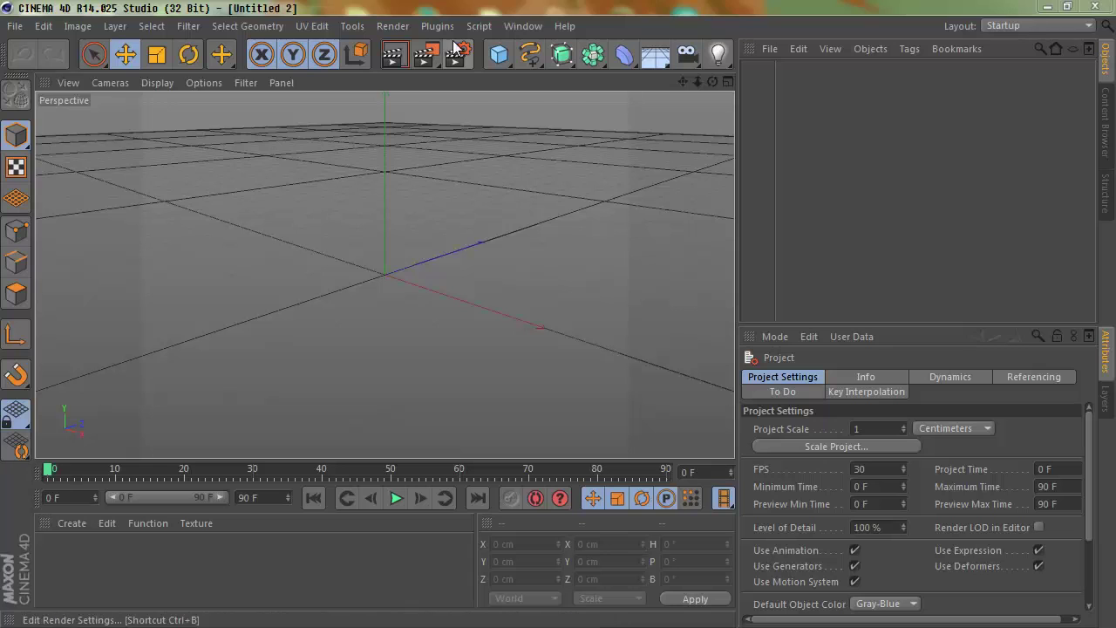
- Switch the Cinema 4D interface to the Standard layout
click(1037, 25)
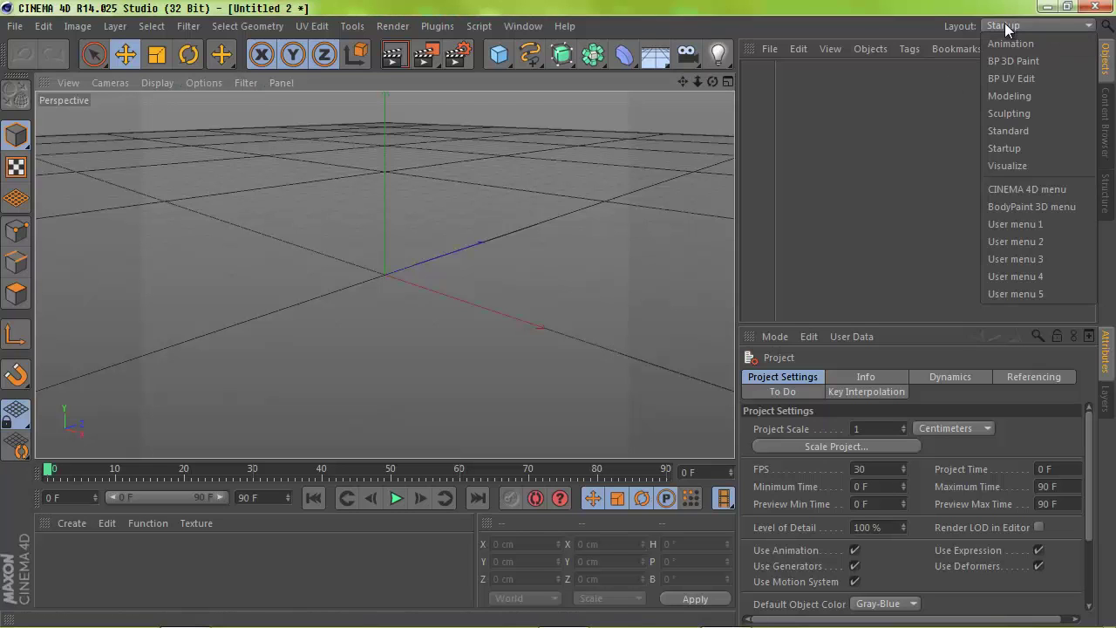
click(1012, 135)
click(425, 54)
click(1082, 9)
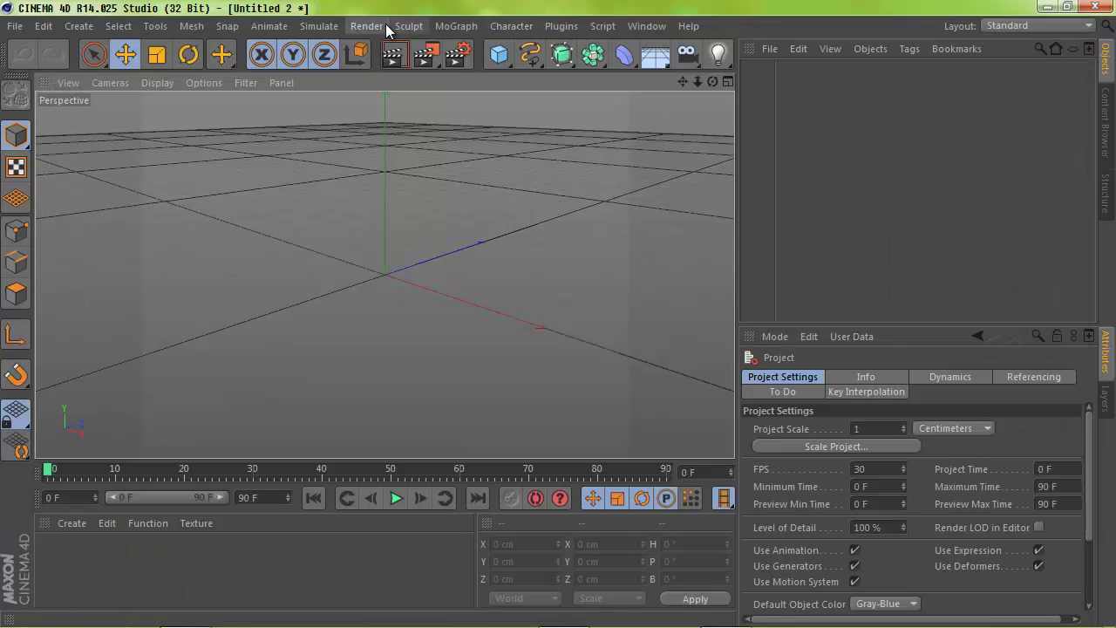
- Set the render output size to 1280 by 350
click(457, 56)
double_click(271, 88)
text(1280)
key(Tab)
text(350)
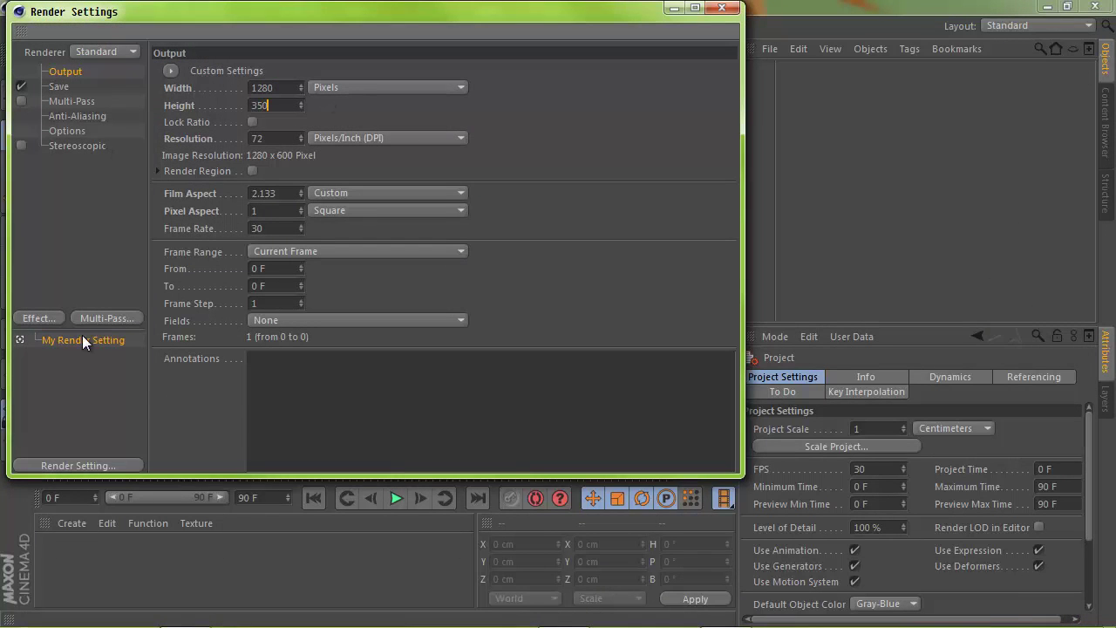
- Add Ambient Occlusion and Global Illumination, adjusting the irradiance cache smoothing level
click(24, 321)
click(96, 288)
click(39, 318)
click(106, 382)
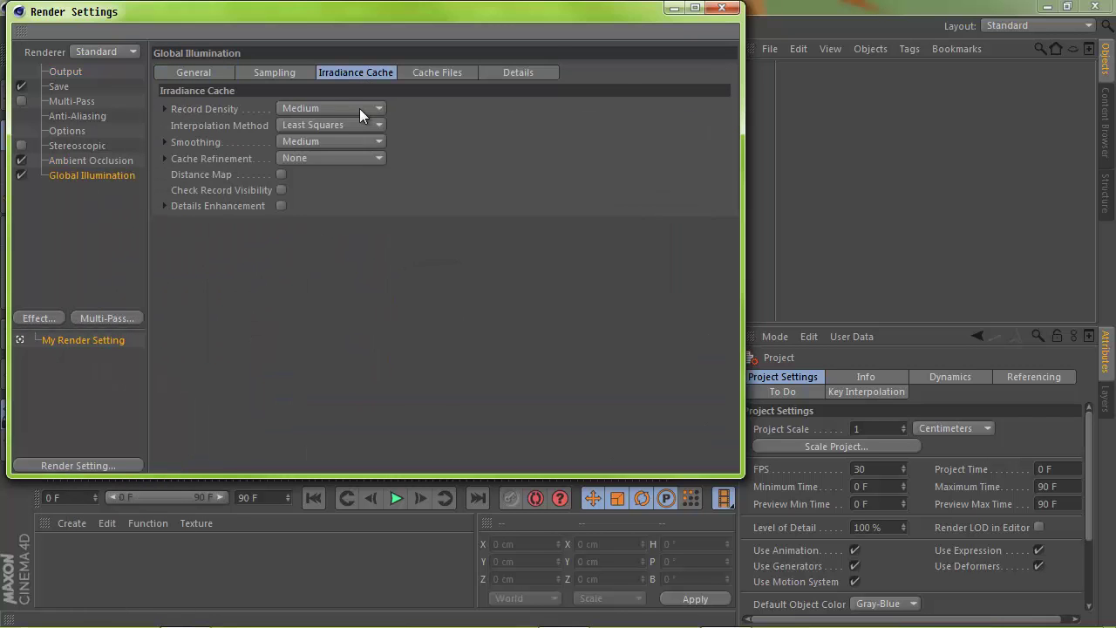
click(359, 108)
click(354, 133)
click(354, 142)
click(354, 177)
click(722, 7)
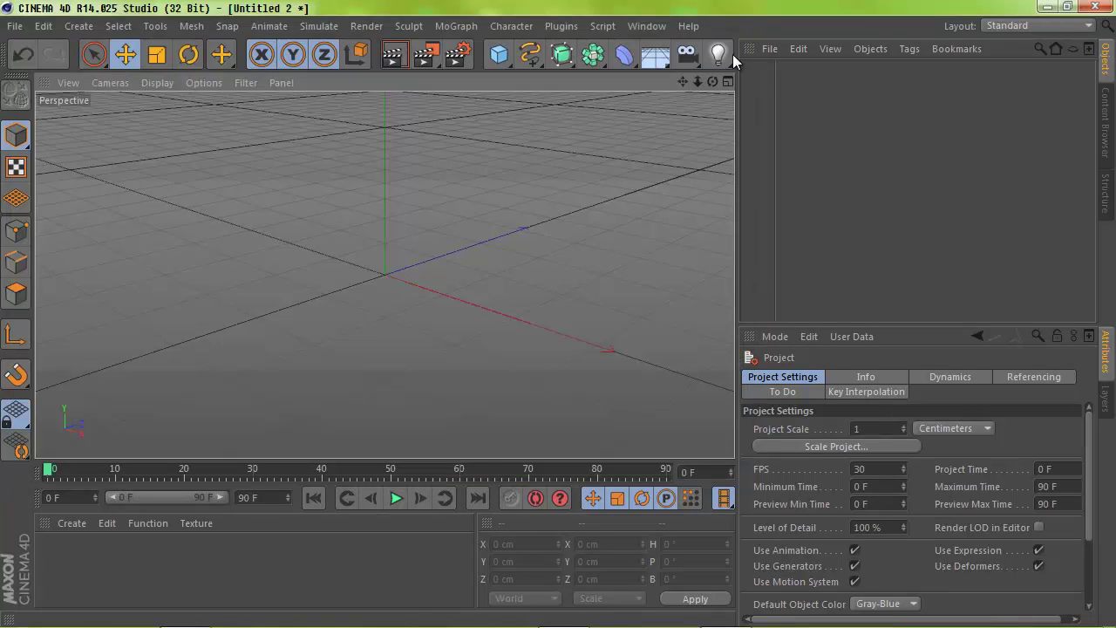
mouse_move(747, 253)
mouse_down()
mouse_move(870, 263)
mouse_move(737, 247)
mouse_up()
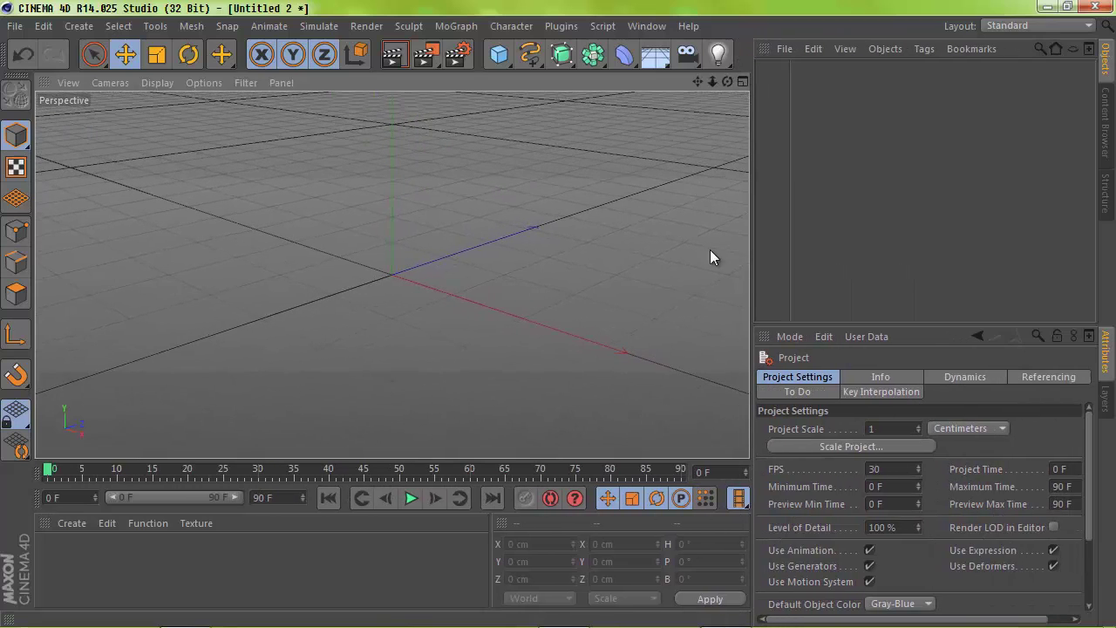
- Create a MoGraph MoText object reading 'B'
click(456, 25)
click(469, 227)
mouse_move(715, 85)
mouse_down()
mouse_move(559, 314)
mouse_move(658, 257)
mouse_up()
text(B)
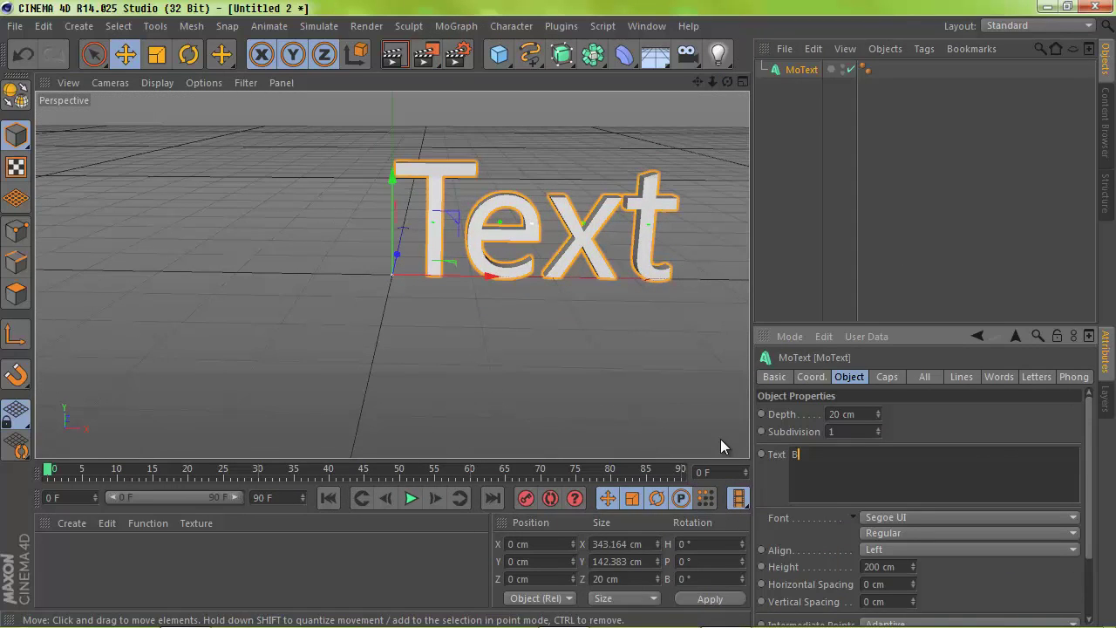
- Give the B a fillet start cap and the BatmanForeverAlternate font
click(886, 376)
click(894, 413)
click(863, 468)
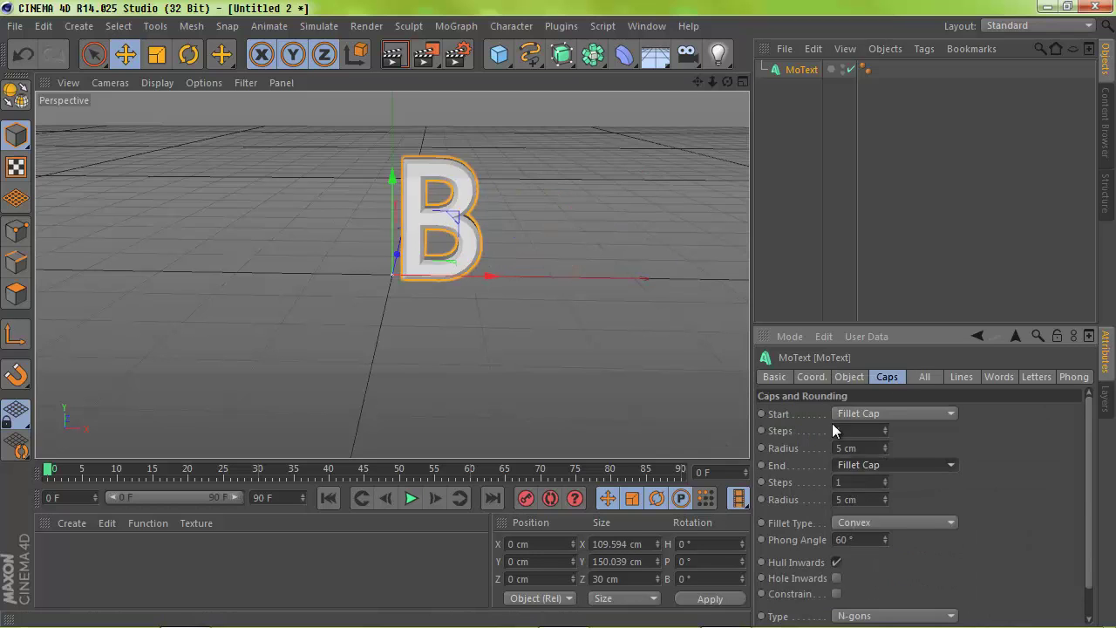
click(848, 379)
click(968, 517)
scroll(959, 348, up, 5)
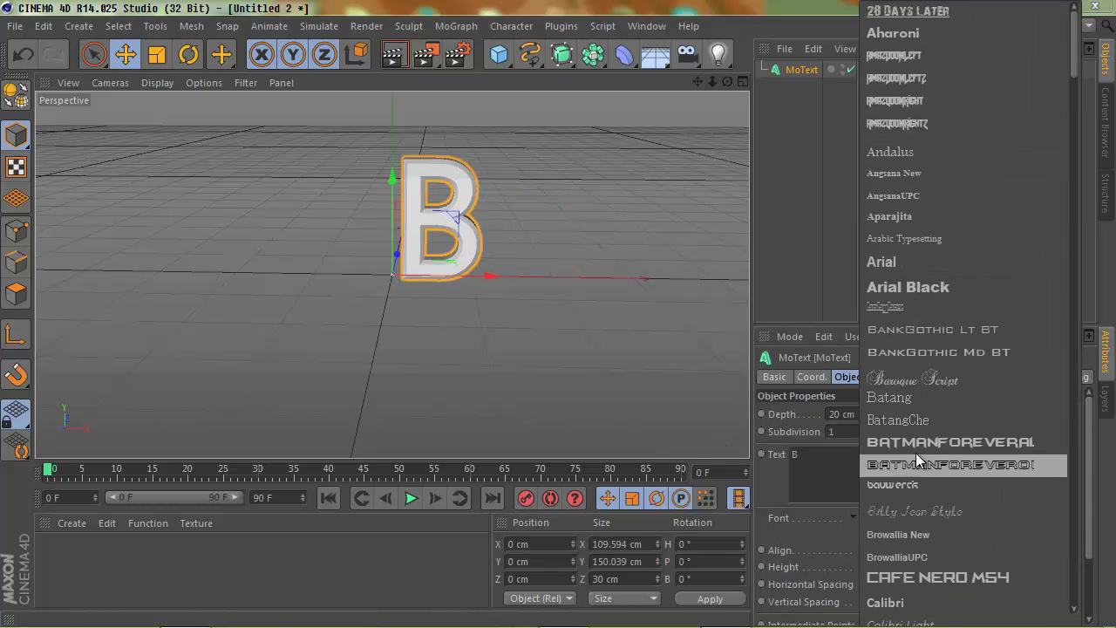
click(921, 460)
- Move the B left and paste a duplicate with a larger start fillet
drag(501, 290, 357, 324)
key(ctrl+c)
key(ctrl+v)
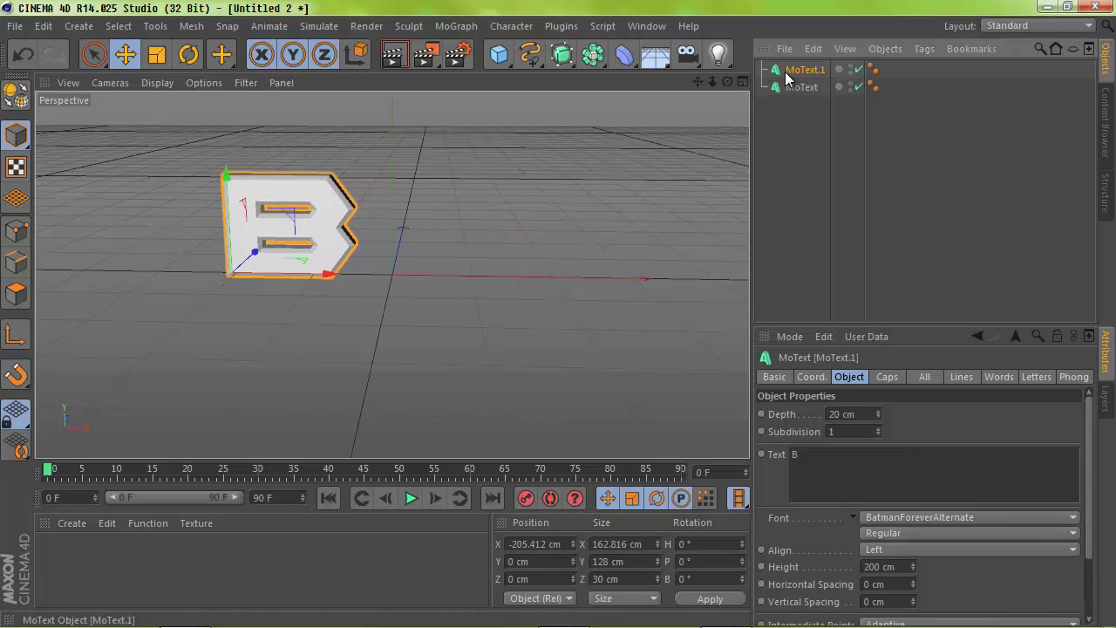
click(887, 377)
click(889, 413)
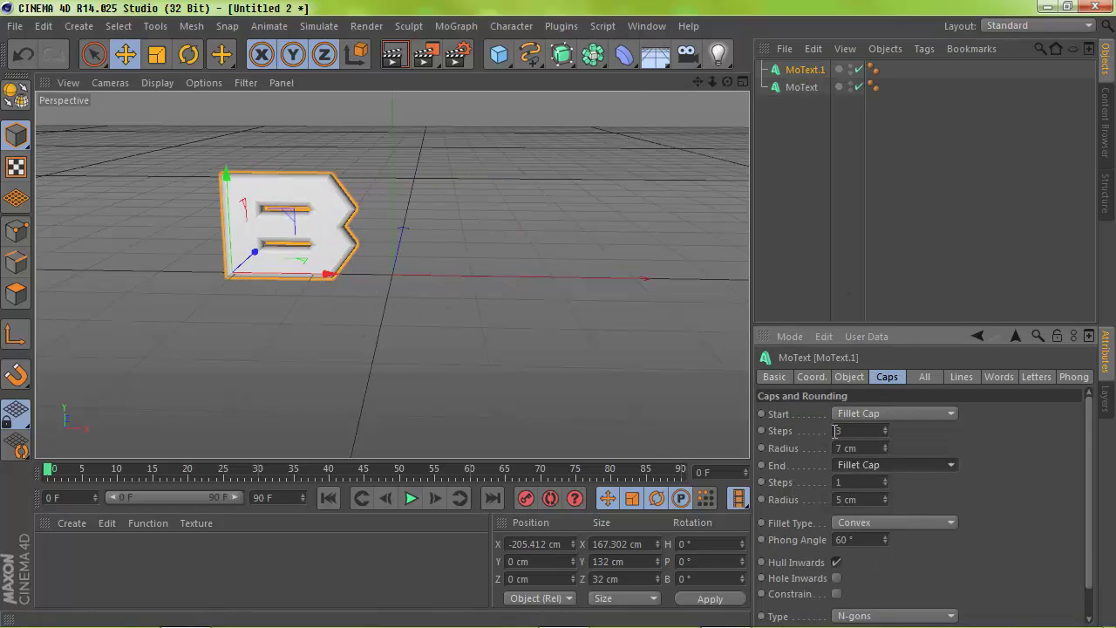
key(Return)
click(849, 377)
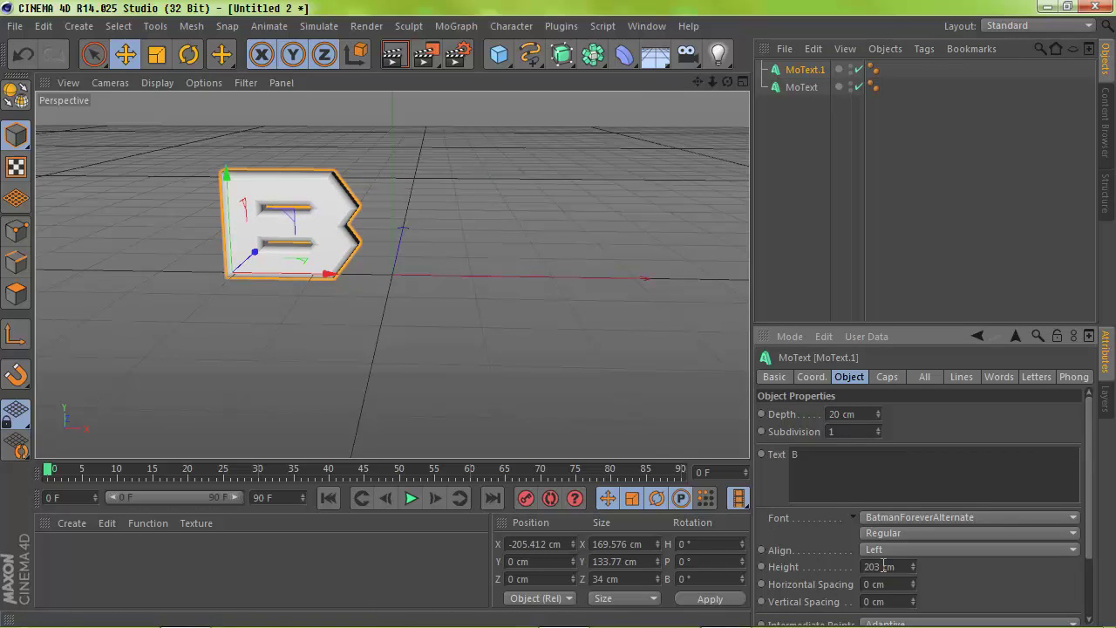
- Check the two B letters in four viewports and render a preview
click(742, 81)
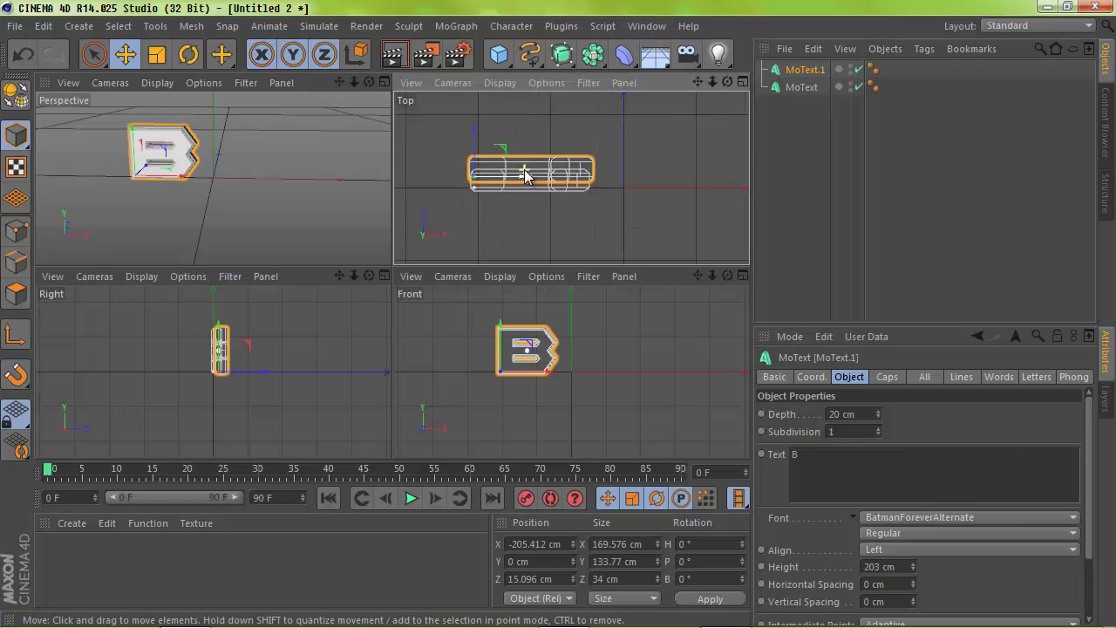
scroll(525, 175, up, 3)
click(384, 81)
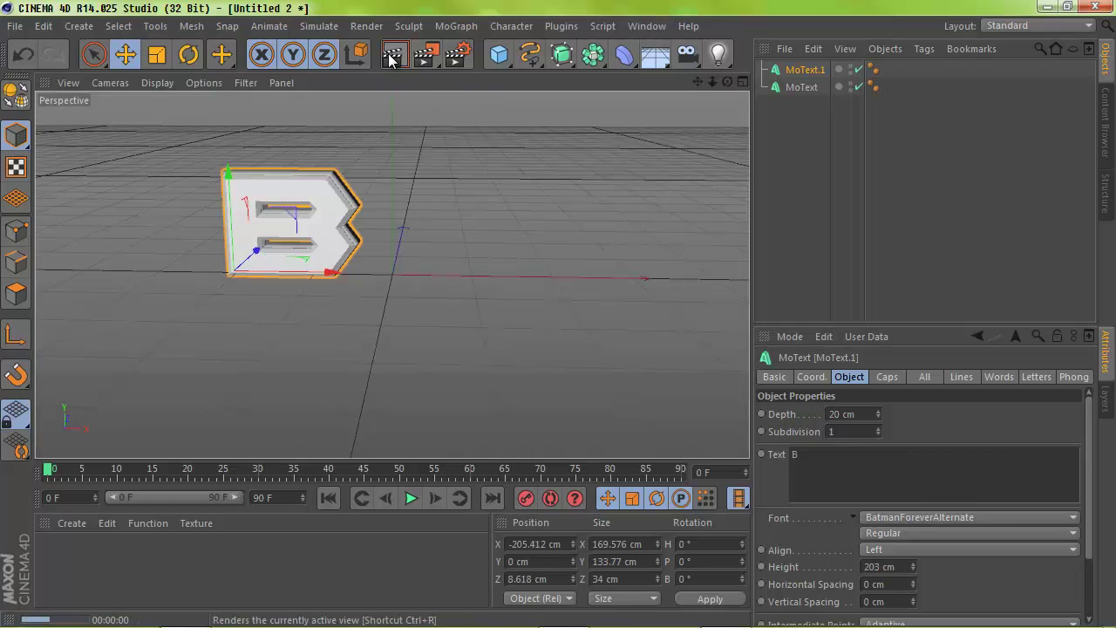
click(394, 54)
- Create a material with Luminance and Reflection enabled and apply it to the B
double_click(174, 558)
double_click(55, 554)
click(349, 355)
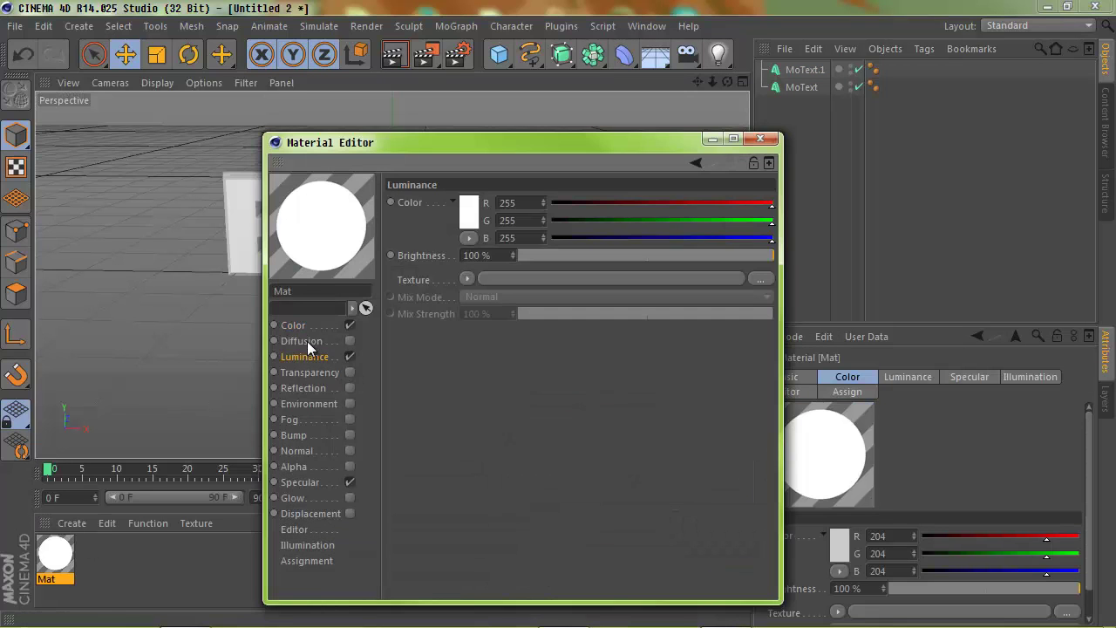
drag(587, 258, 608, 256)
click(349, 387)
click(325, 357)
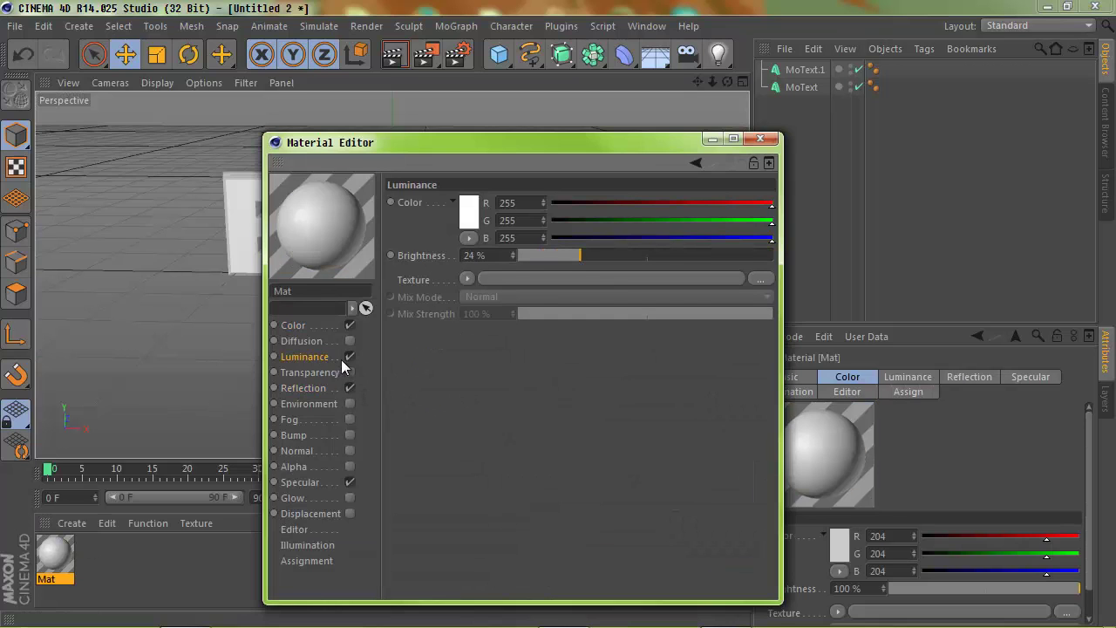
click(761, 138)
drag(839, 78, 841, 87)
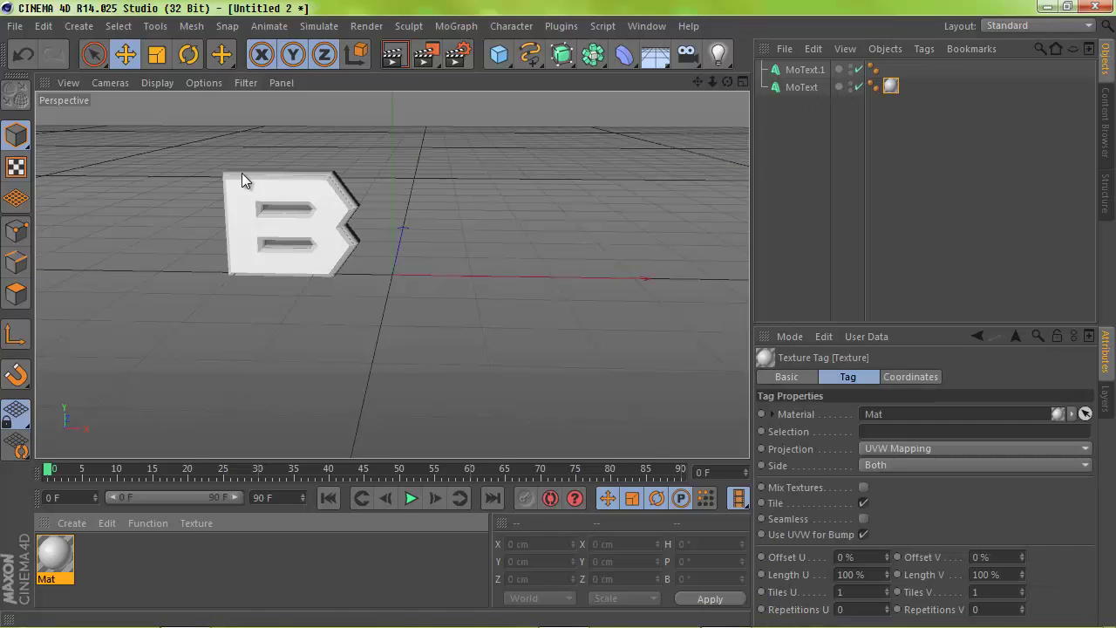
- Create a second material, Mat.1, and apply it to the duplicate B
double_click(96, 558)
double_click(52, 554)
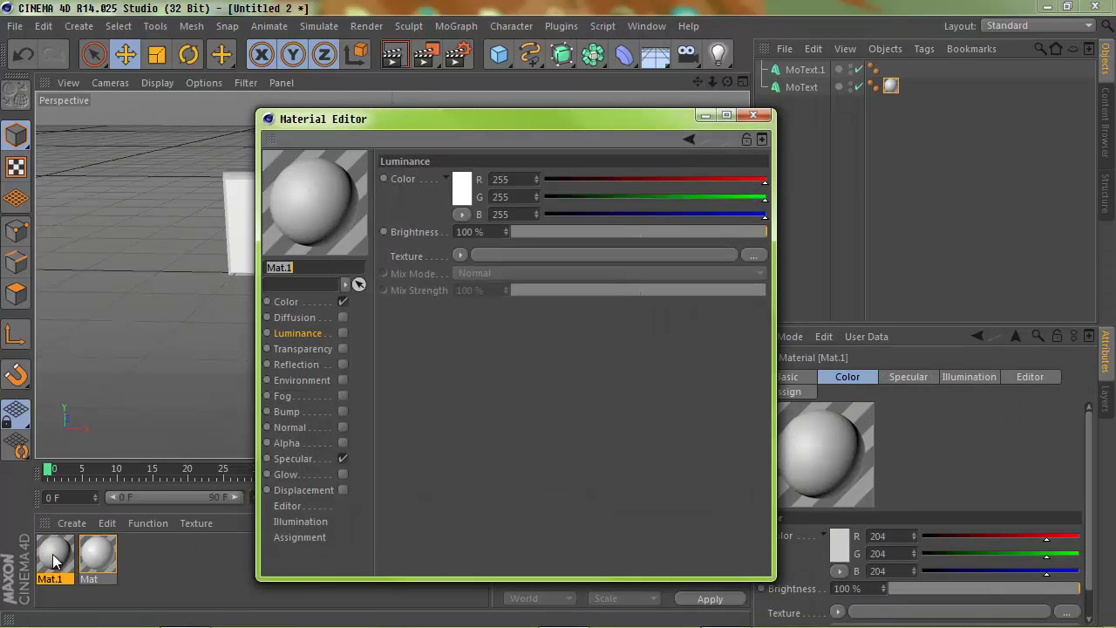
click(753, 114)
drag(891, 86, 890, 68)
- Make the first material red with red luminance, apply it to the front B, preview
double_click(96, 559)
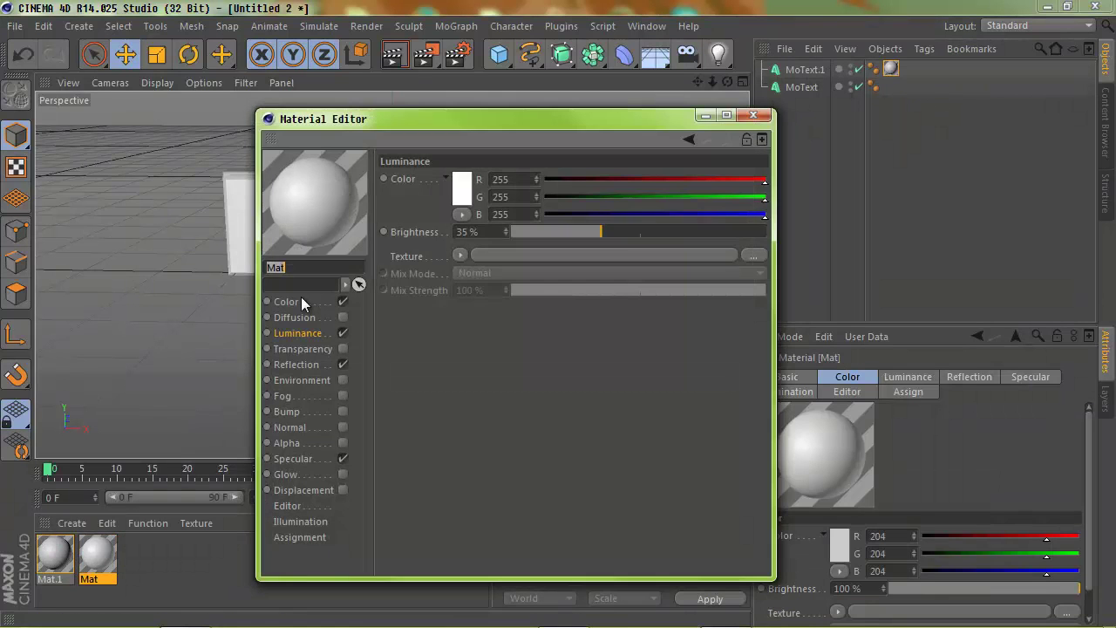
click(286, 301)
click(461, 187)
click(298, 332)
click(462, 188)
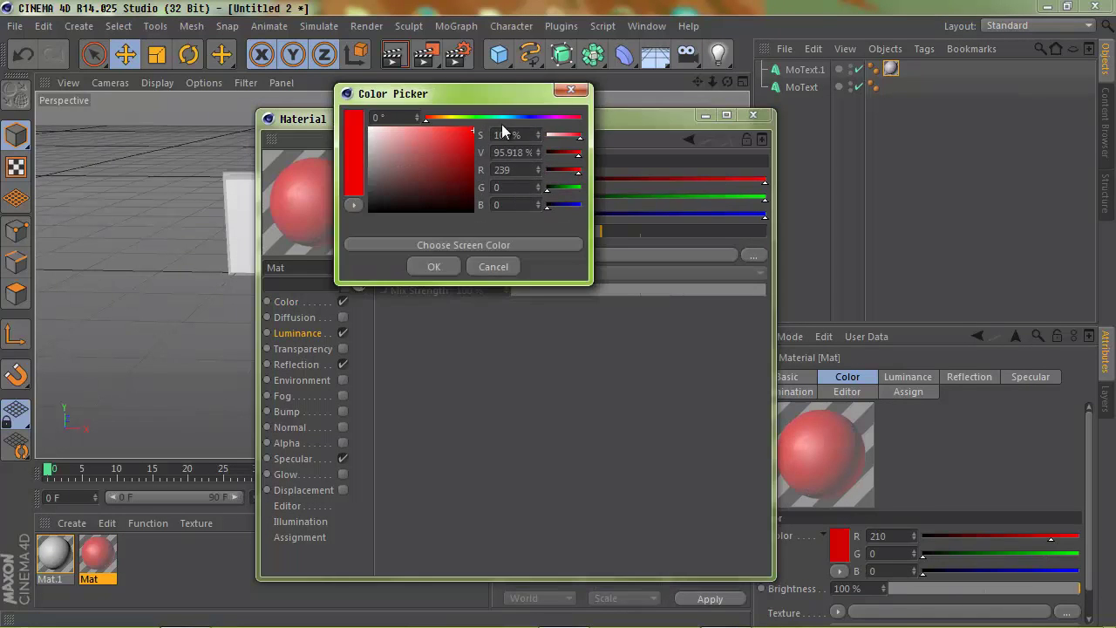
click(428, 265)
drag(549, 232, 765, 232)
click(754, 114)
drag(612, 201, 288, 222)
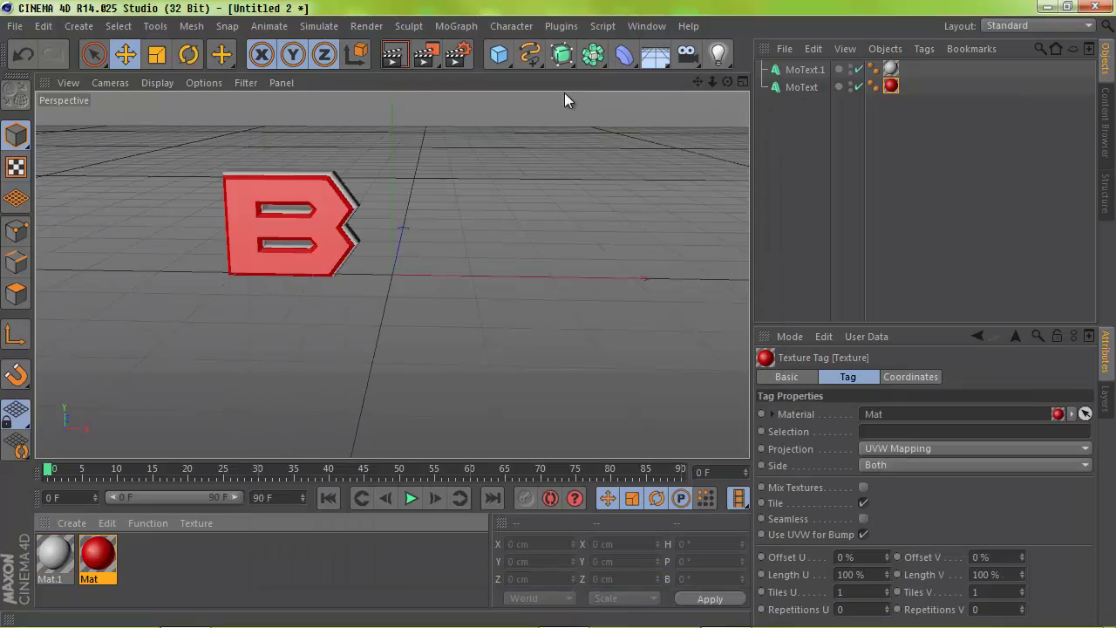
click(393, 54)
- Add a spotlight, move it toward the camera and widen its cone
click(719, 55)
click(883, 81)
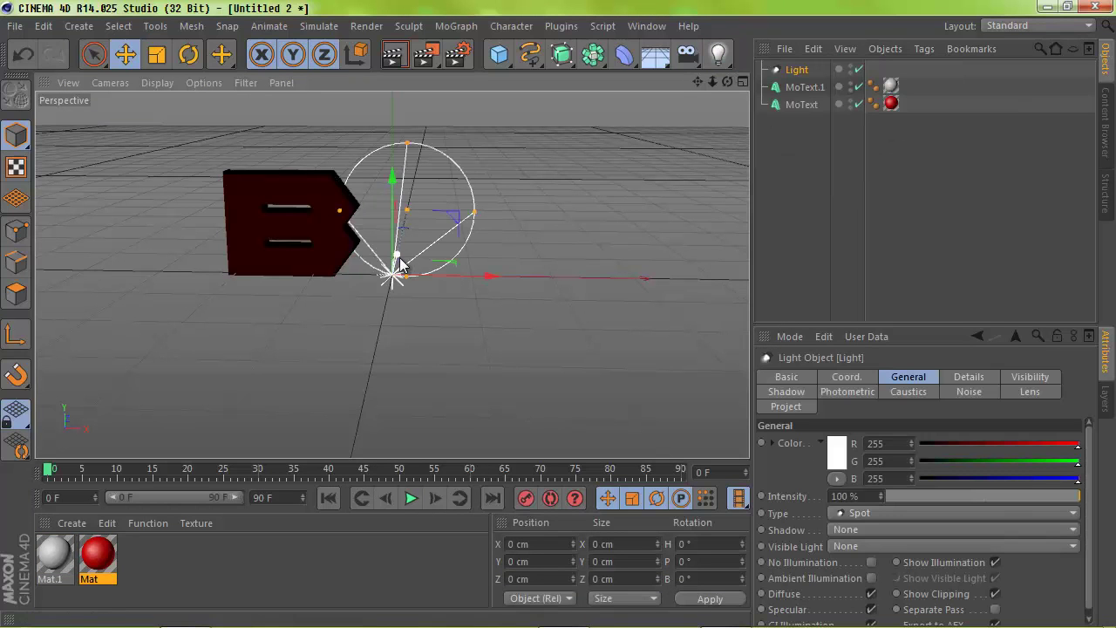
drag(391, 266, 356, 451)
key(F5)
drag(208, 334, 558, 315)
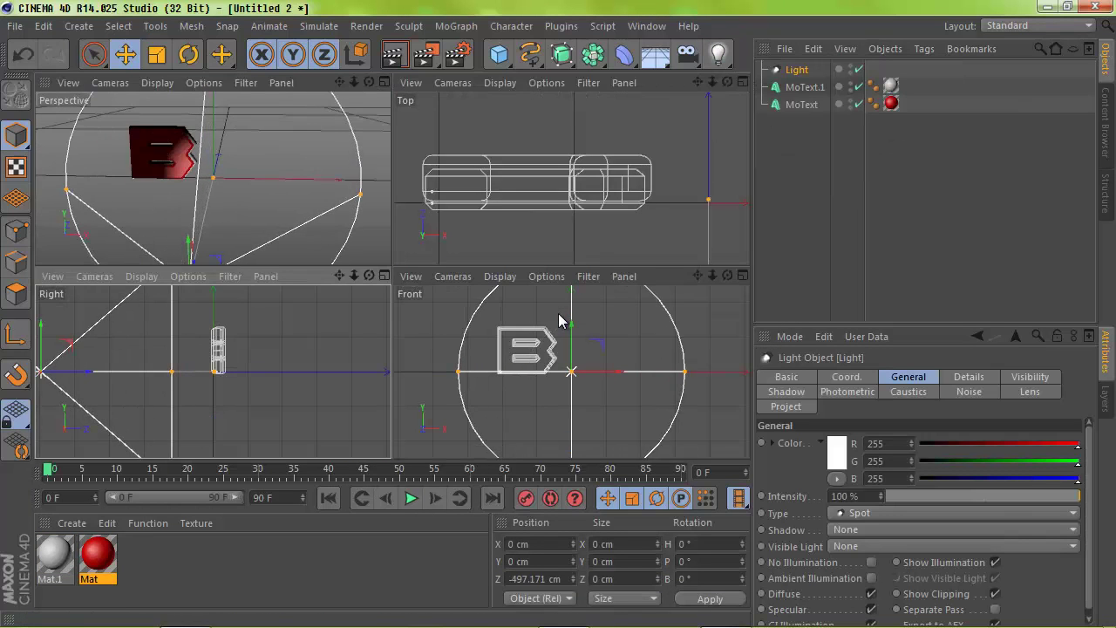
- Raise the spotlight and tilt it down onto the B, then render a preview
mouse_move(41, 353)
mouse_down()
mouse_move(44, 306)
mouse_move(177, 332)
mouse_up()
key(r)
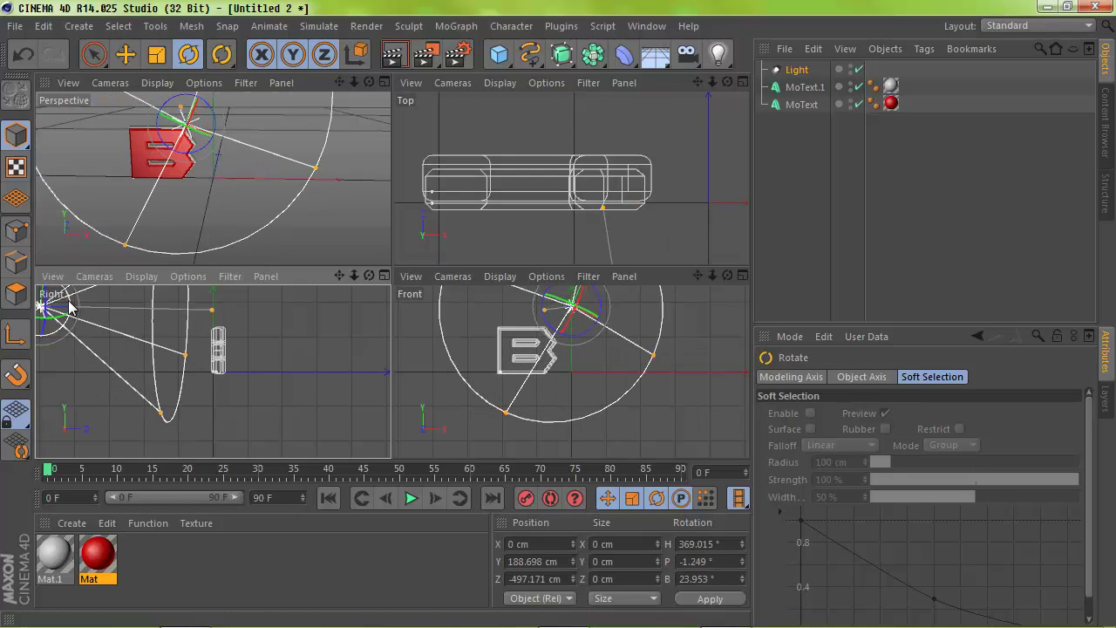
mouse_move(70, 307)
mouse_down()
mouse_move(79, 312)
mouse_move(44, 314)
mouse_move(70, 328)
mouse_move(55, 331)
mouse_up()
key(e)
click(384, 82)
click(392, 54)
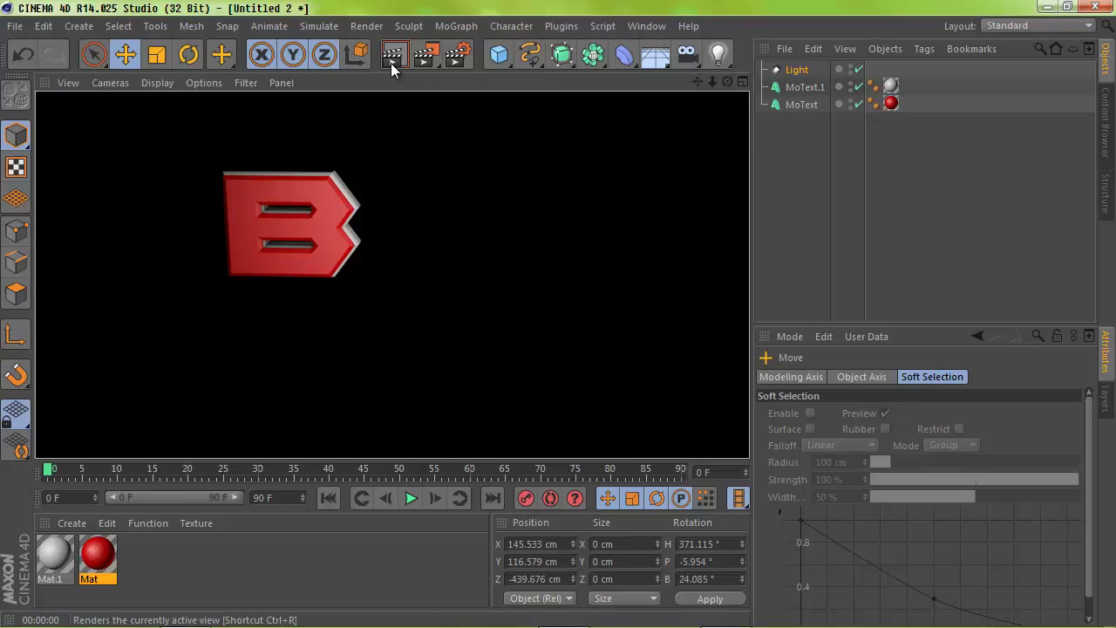
click(345, 216)
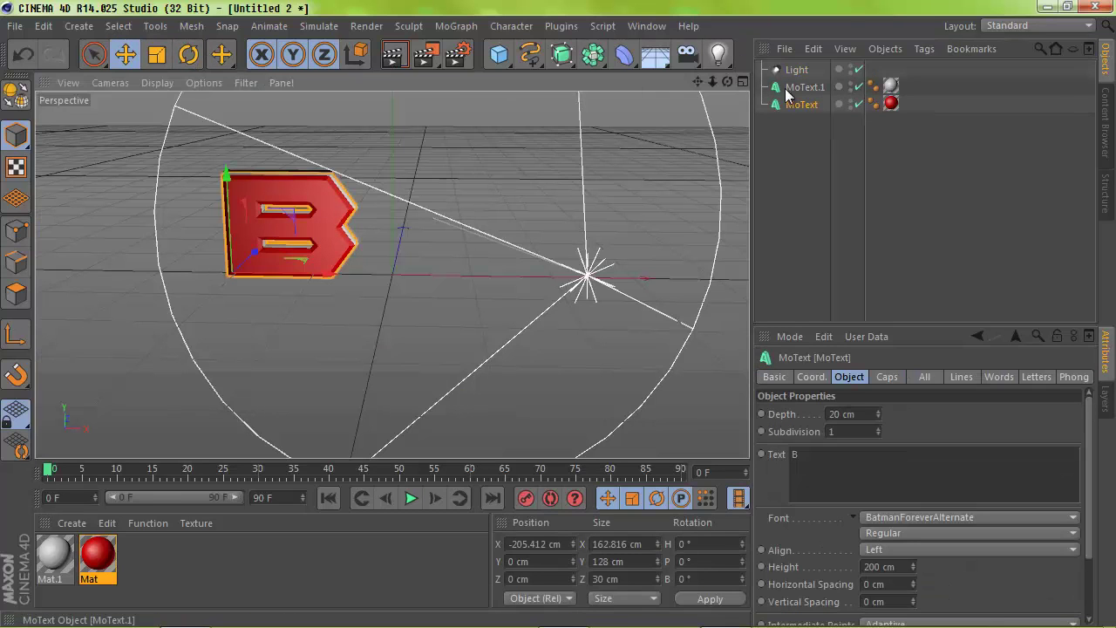
- Merge both B text objects with Connect Objects + Delete
ctrl+click(798, 88)
right_click(798, 87)
click(880, 413)
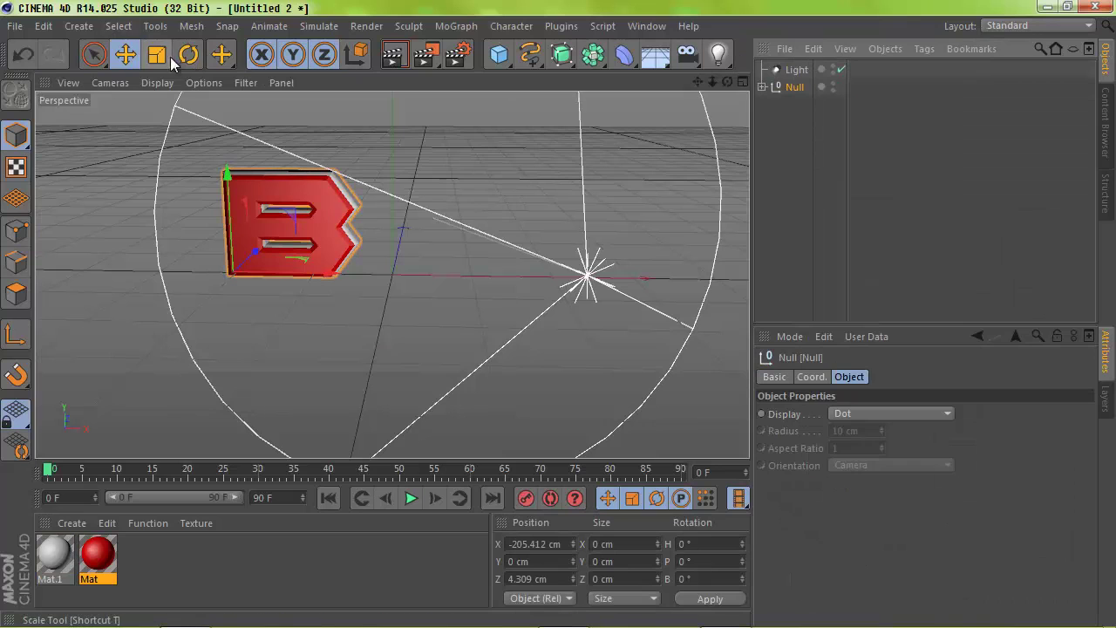
- Rotate the merged B to H -180° and move it toward the centre
click(188, 55)
mouse_move(269, 283)
mouse_down()
mouse_move(168, 283)
mouse_move(286, 261)
mouse_up()
click(126, 54)
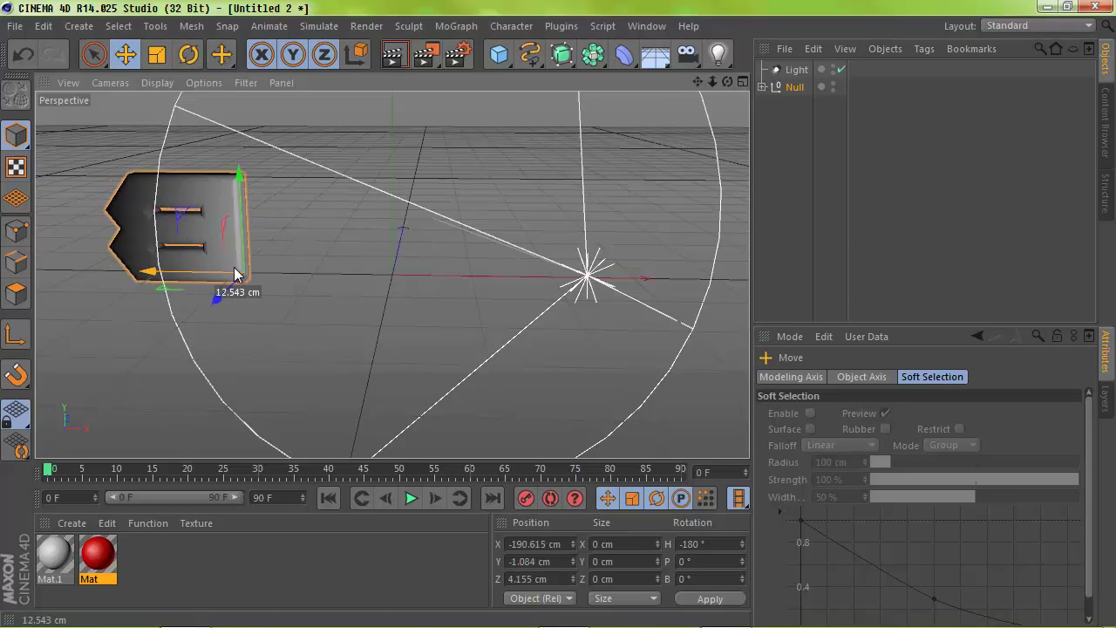
click(742, 81)
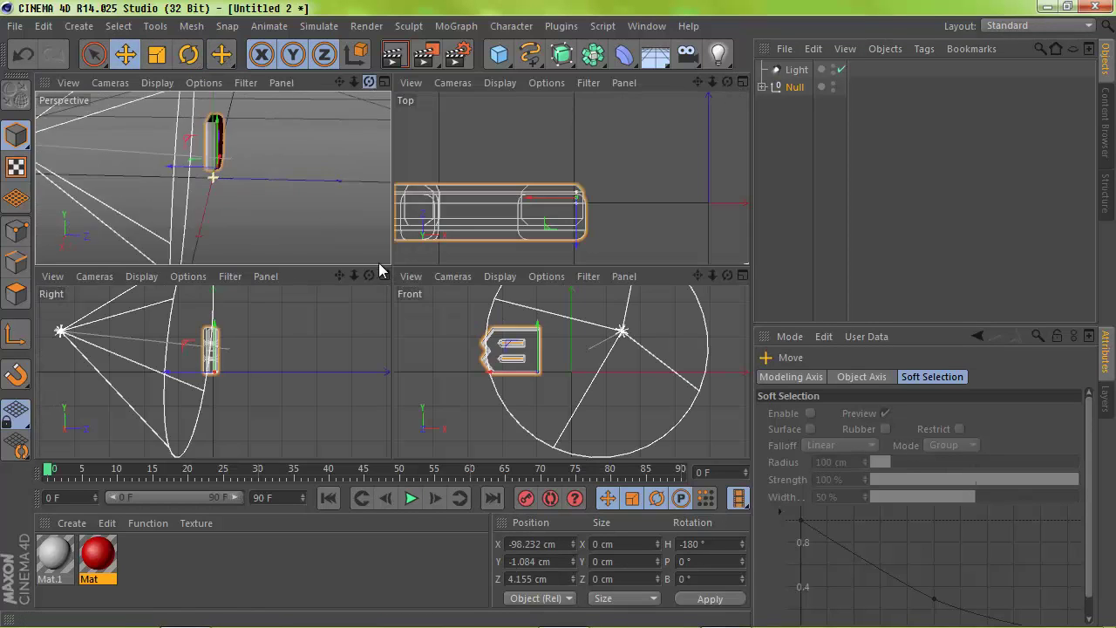
click(384, 81)
- Add a second spot light and move it in front of the text
click(387, 173)
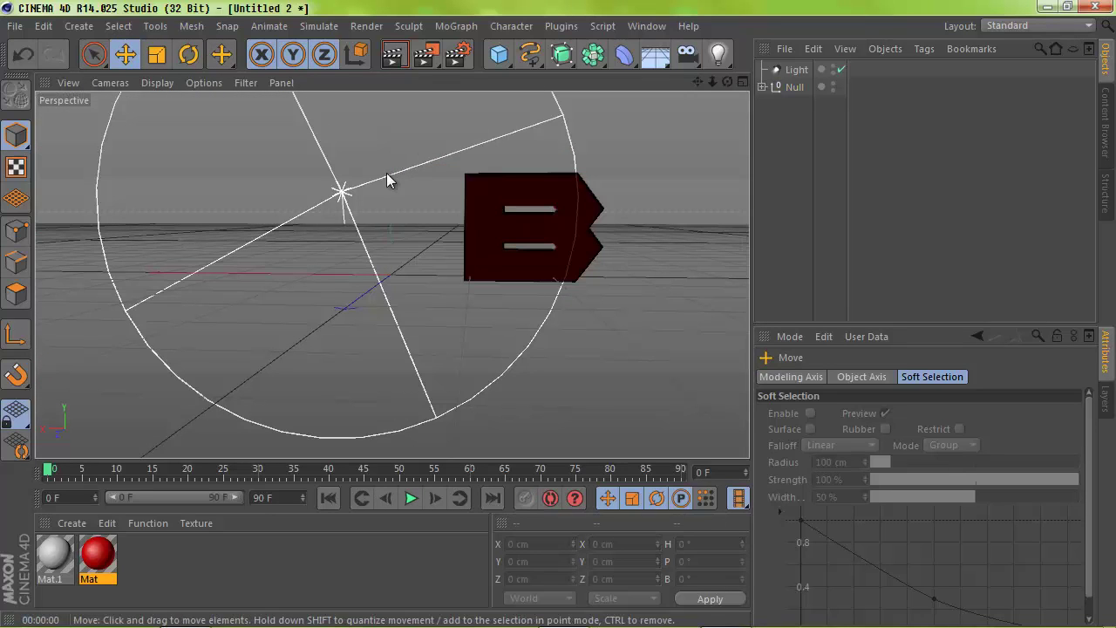
click(717, 54)
click(864, 99)
click(351, 307)
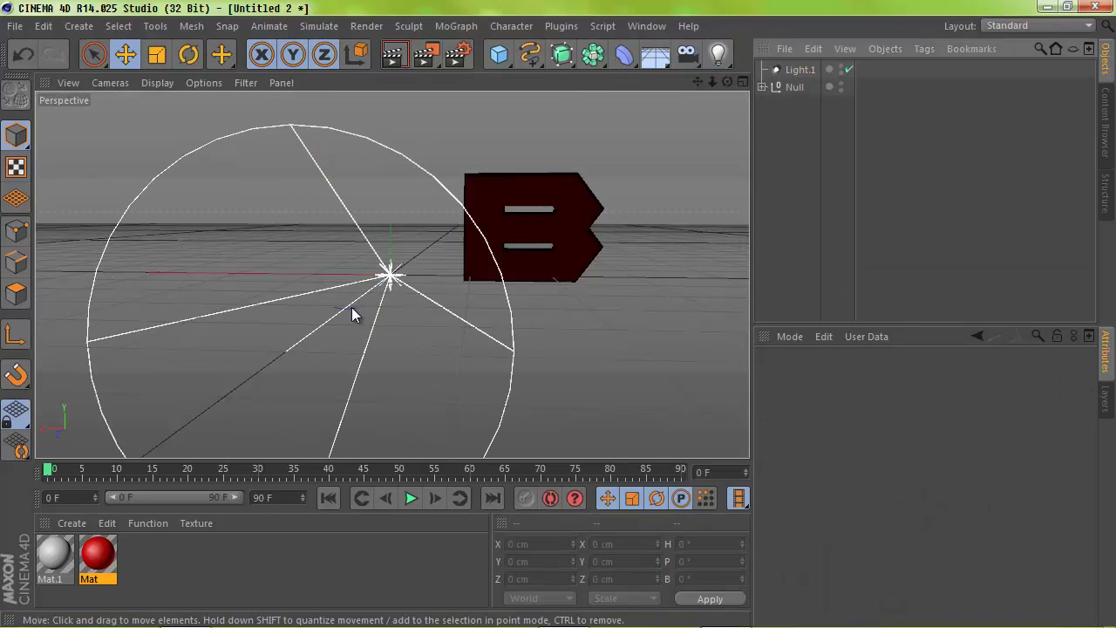
click(742, 81)
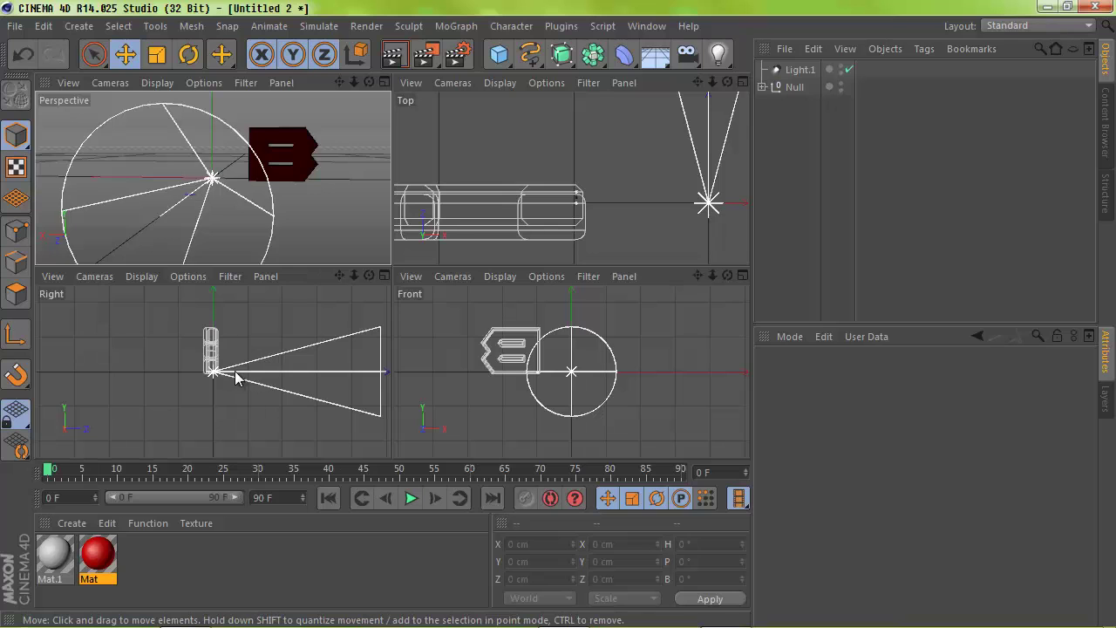
scroll(332, 367, down, 4)
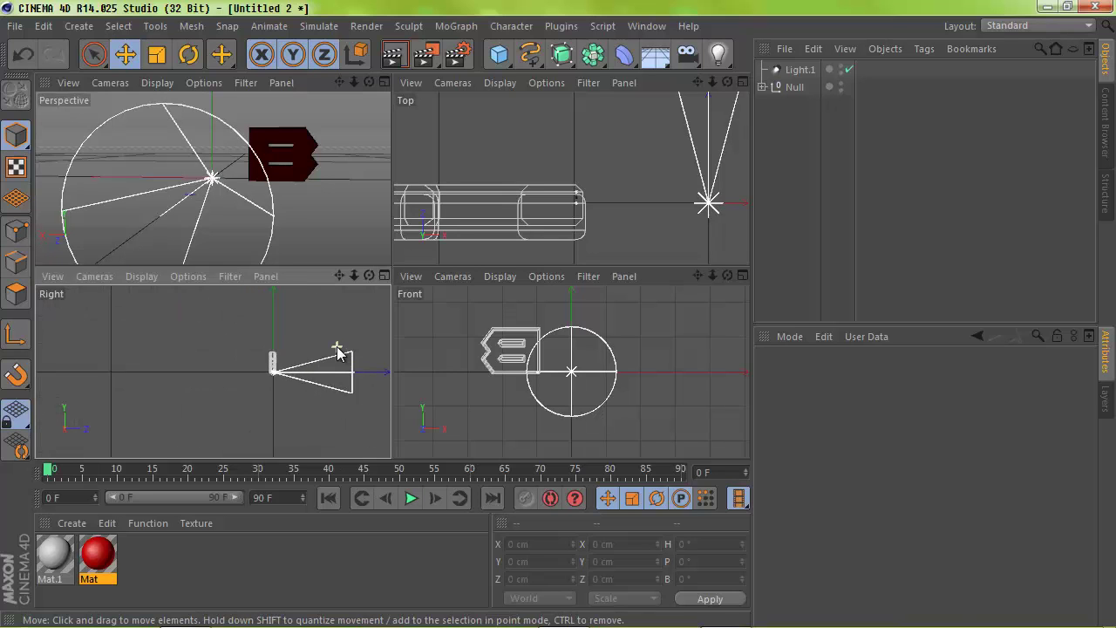
drag(714, 213, 548, 135)
- Turn the new spot light toward the text and raise it above
key(r)
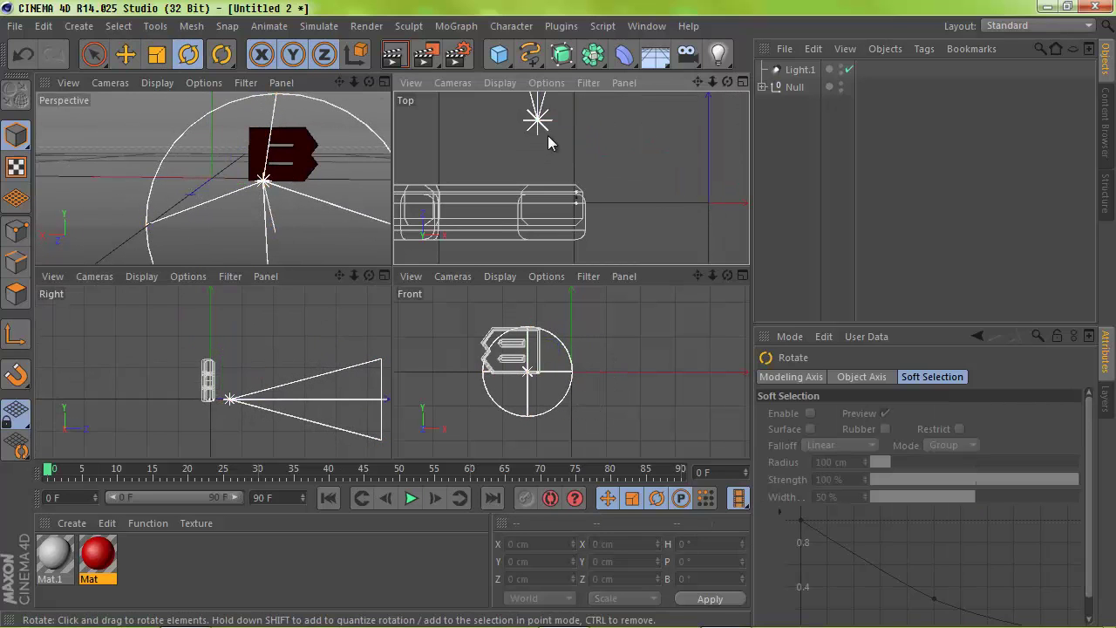
scroll(559, 266, down, 3)
click(535, 175)
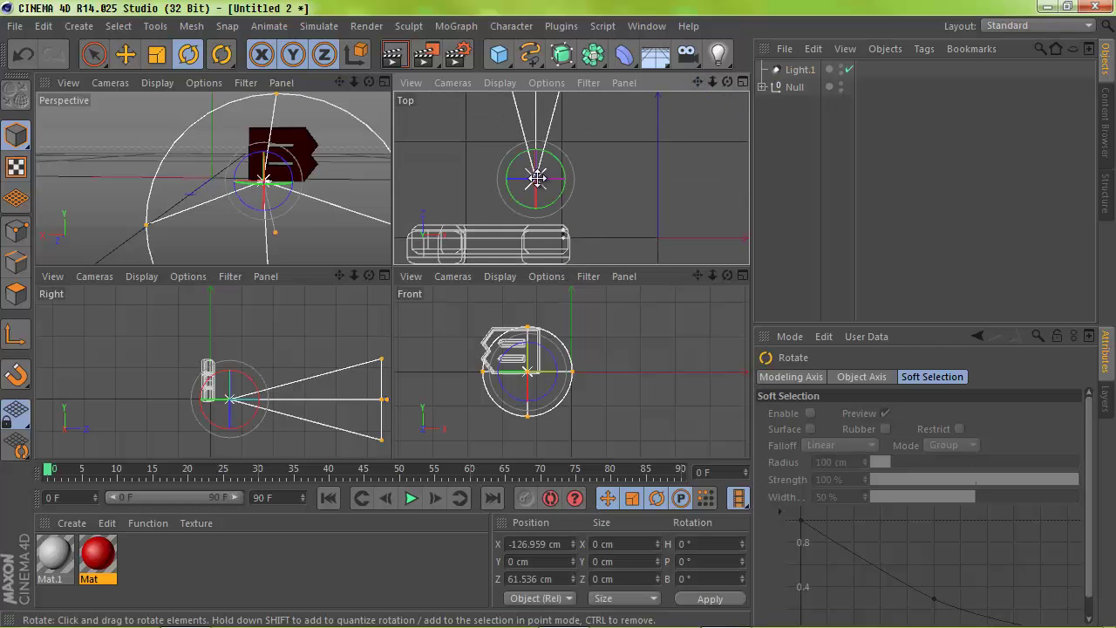
drag(565, 199, 558, 320)
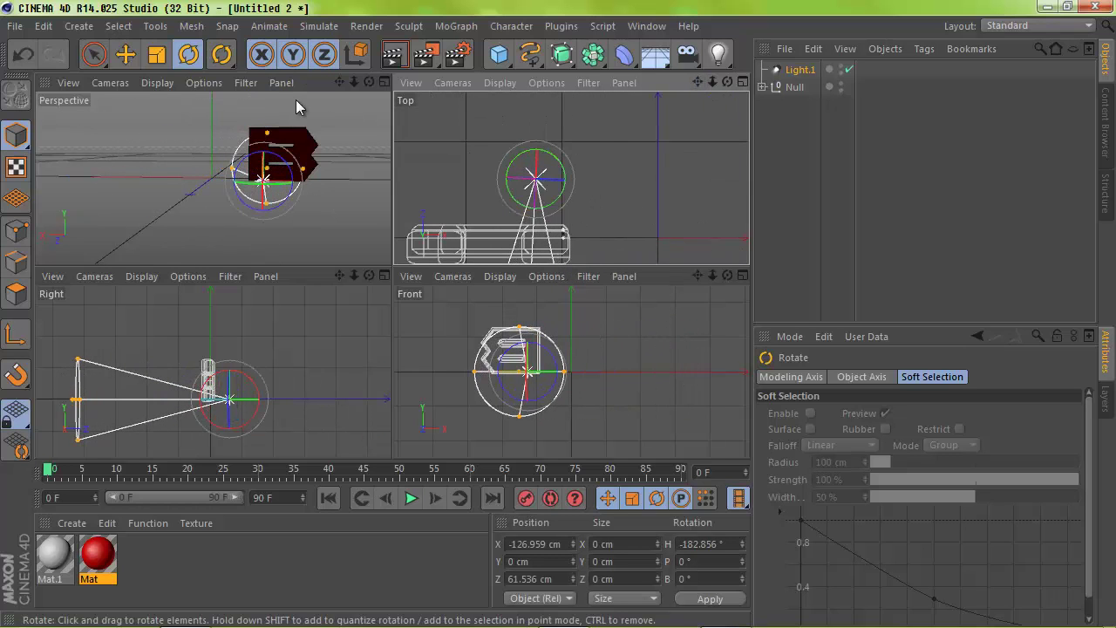
drag(229, 382, 230, 353)
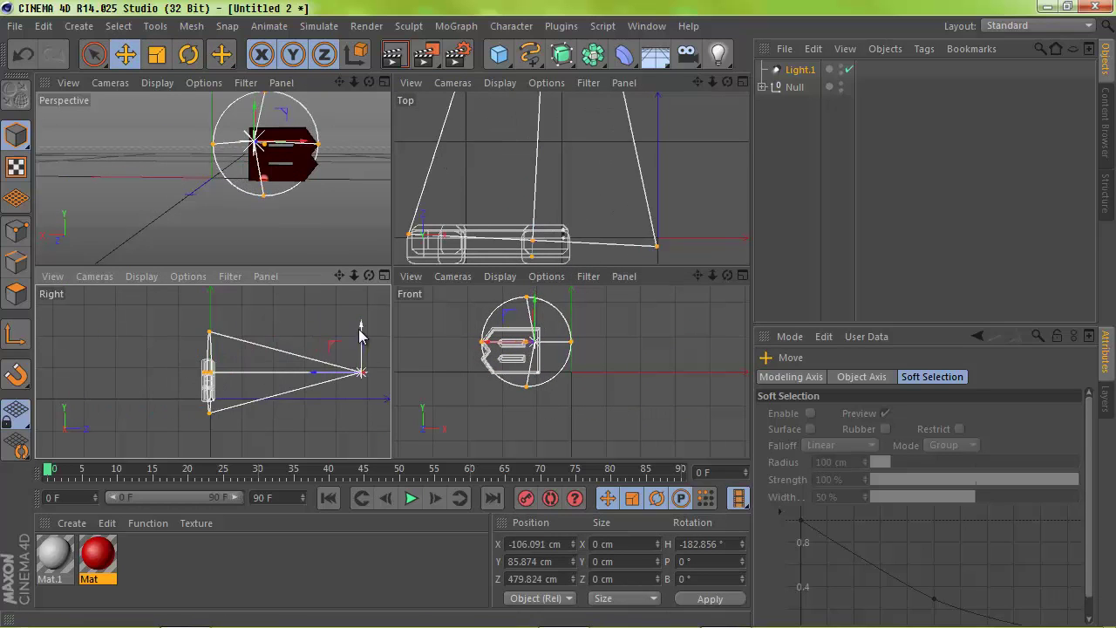
- Render a preview, orbit the view, and undo to restore the second spot light
key(F1)
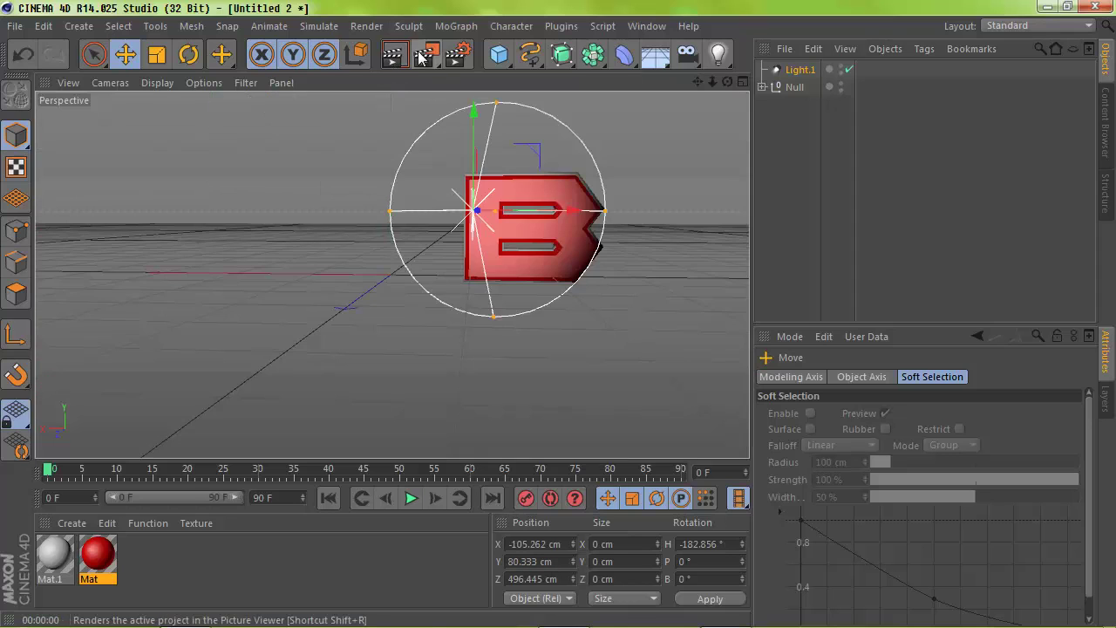
key(ctrl+r)
click(543, 212)
alt+drag(747, 27, 555, 315)
click(470, 272)
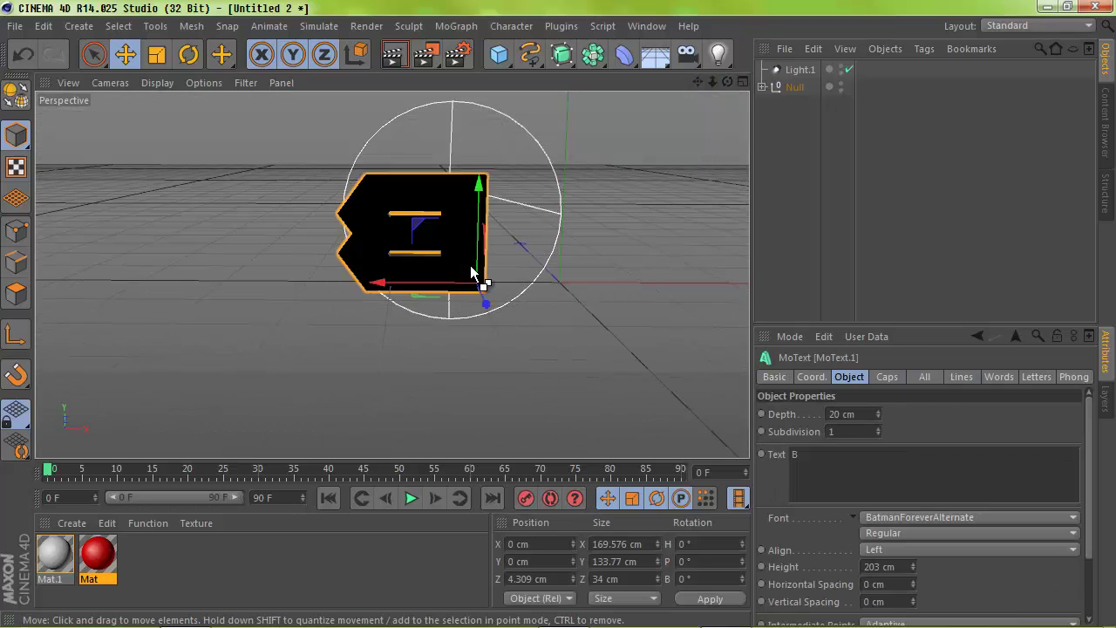
key(ctrl+z)
key(ctrl+z)
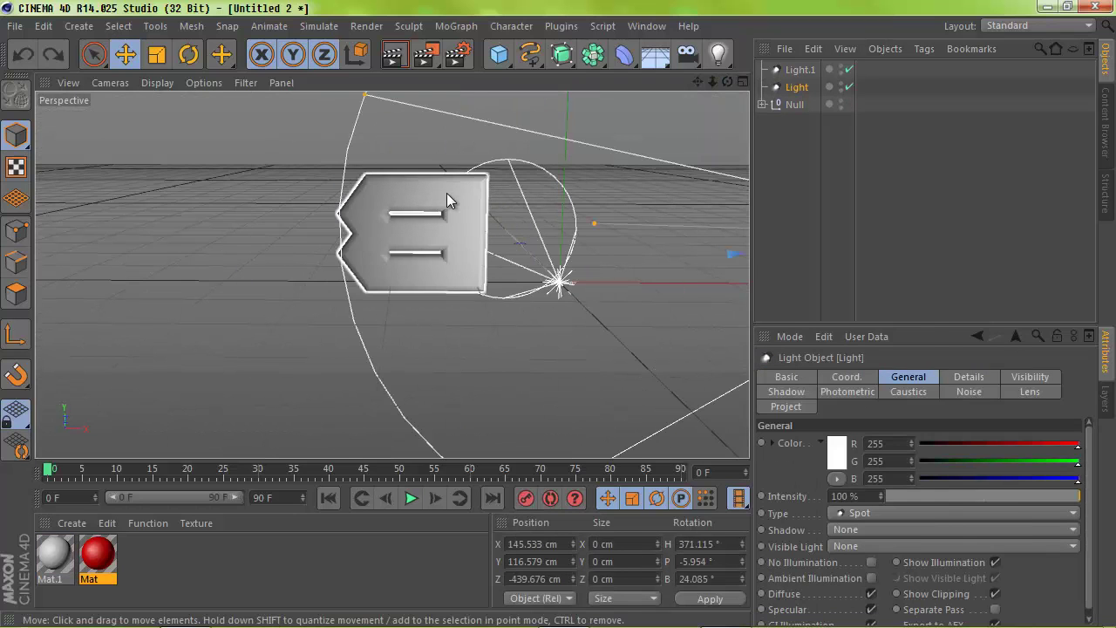
- Move the red MoText about 25 cm along Z within the B group
key(ctrl+y)
key(F5)
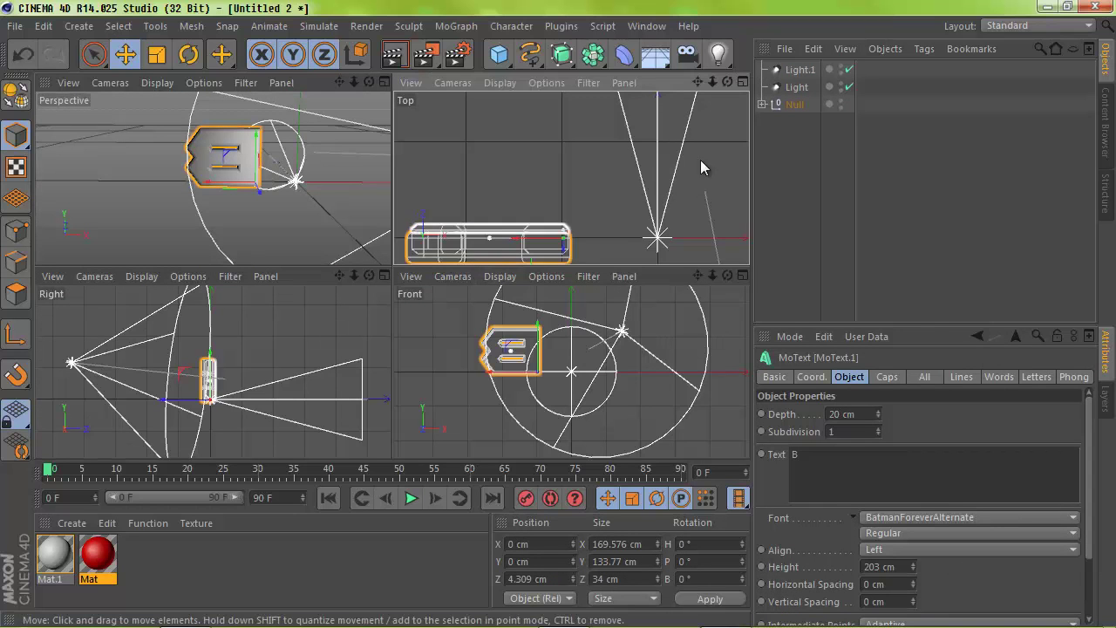
alt+middle_drag(610, 253, 674, 182)
click(763, 103)
click(625, 183)
drag(624, 183, 624, 222)
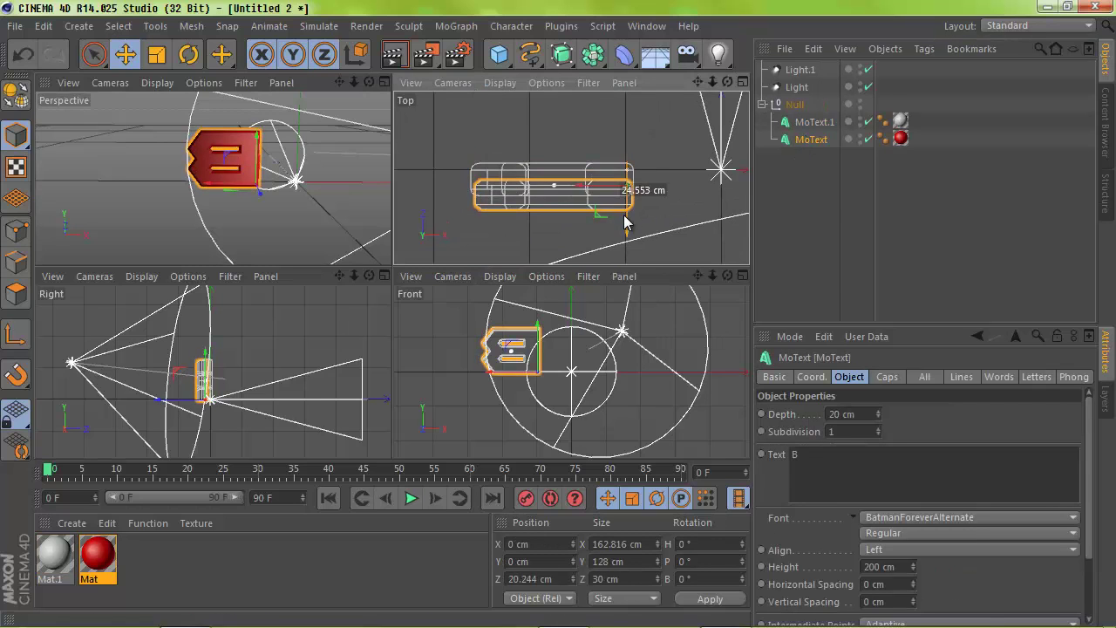
key(F1)
click(393, 55)
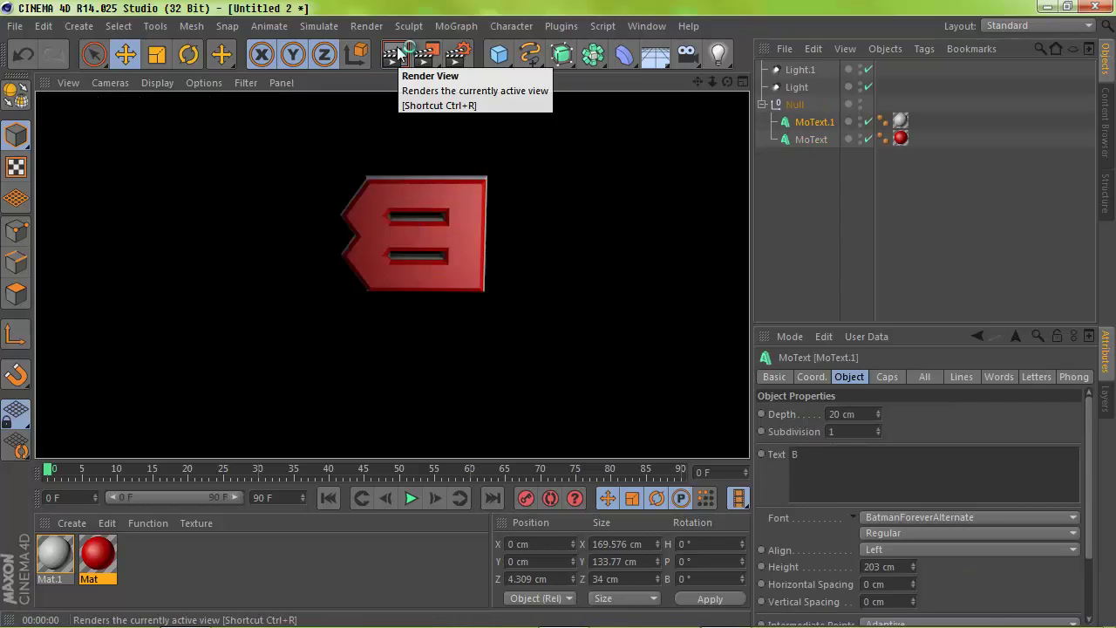
- Duplicate the Null group and slide the copy about 177 cm right
click(809, 124)
click(795, 103)
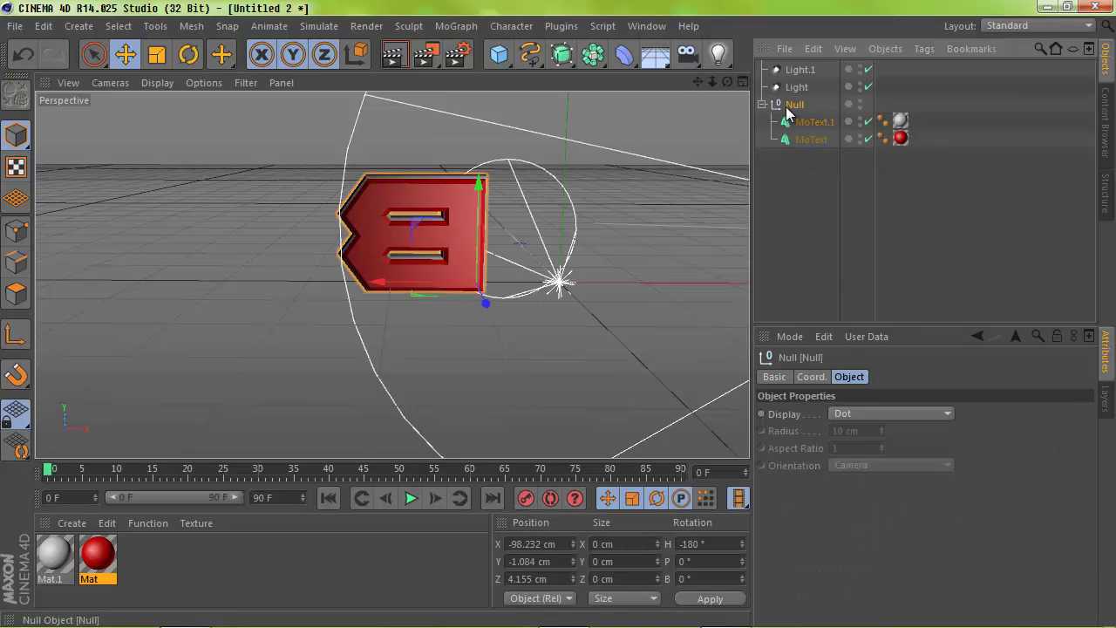
key(ctrl+c)
key(ctrl+v)
key(e)
drag(462, 288, 599, 289)
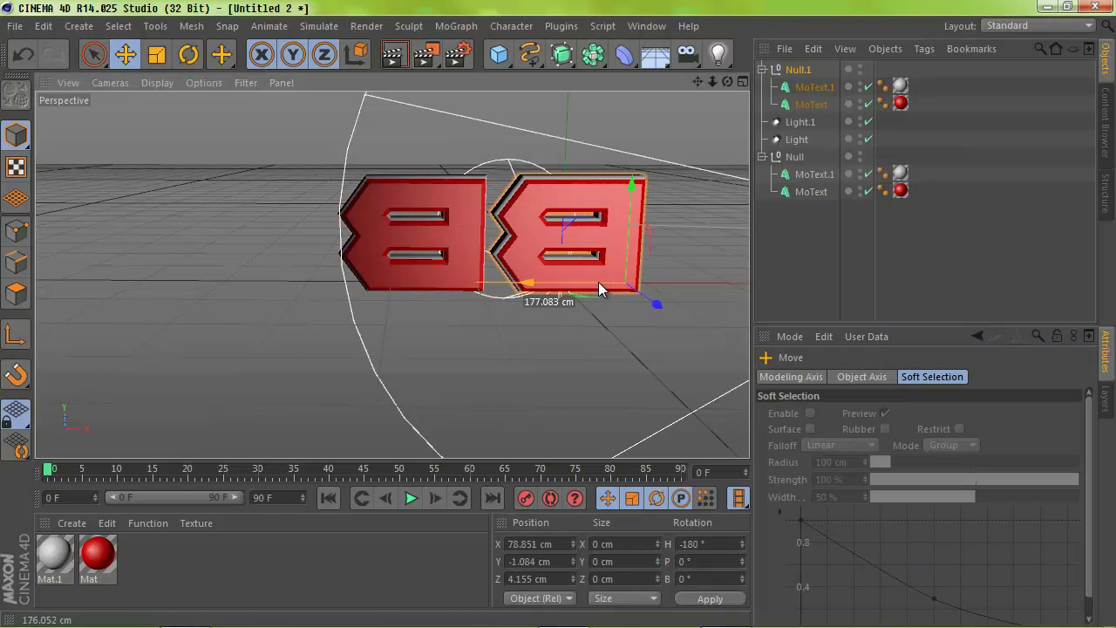
- Change both copied MoText texts to 'eastMode113'
click(814, 87)
text(eastMode113)
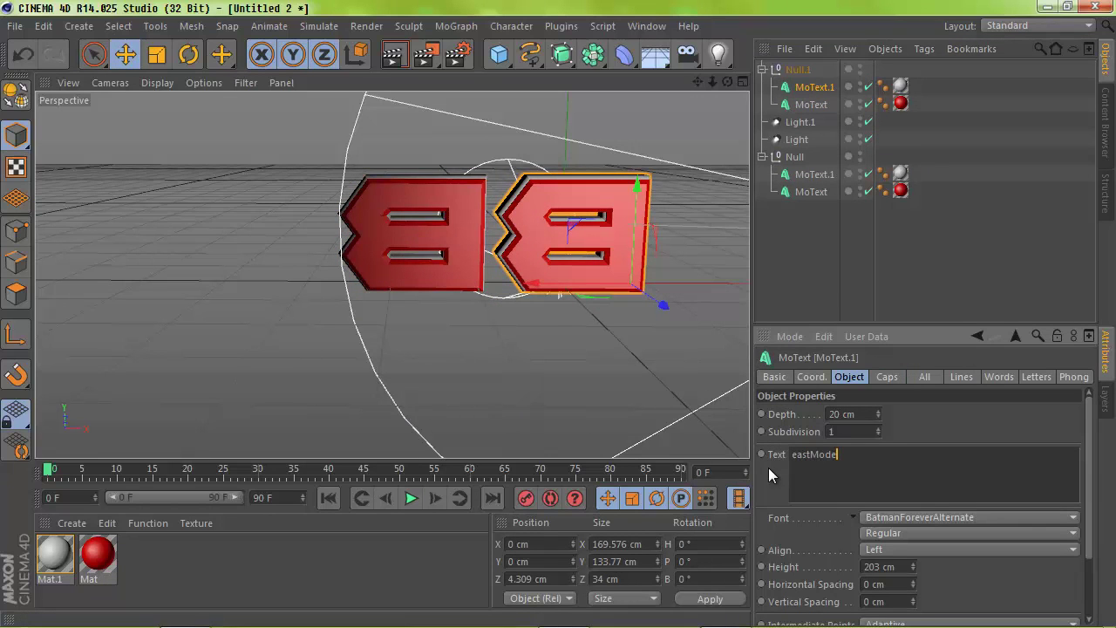
click(811, 104)
click(782, 468)
key(BackSpace)
text(eastmode)
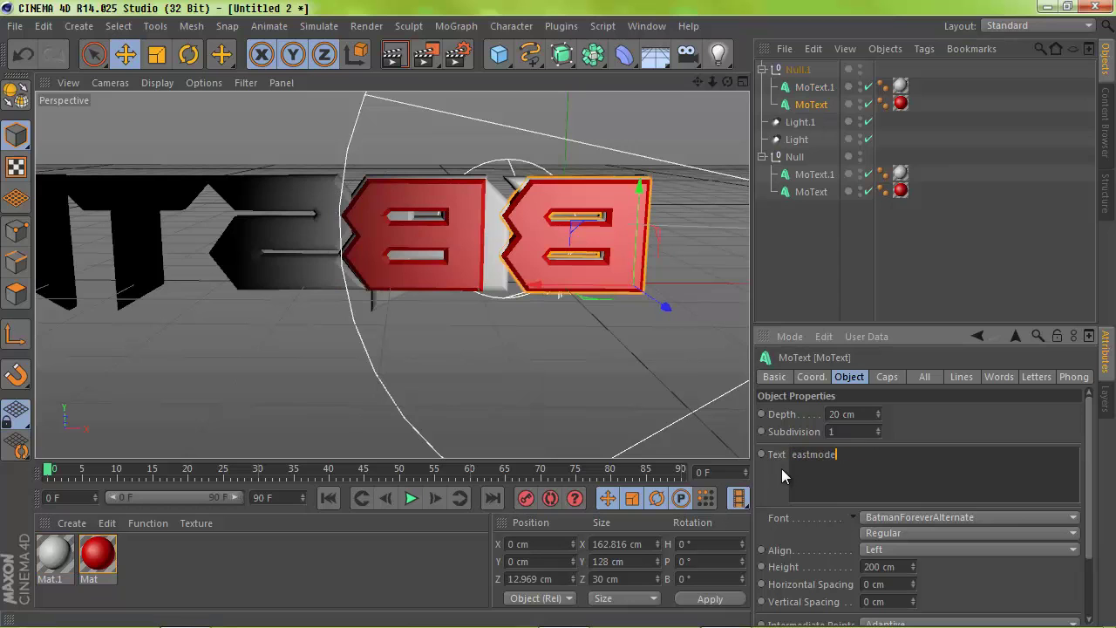
text(113)
click(813, 87)
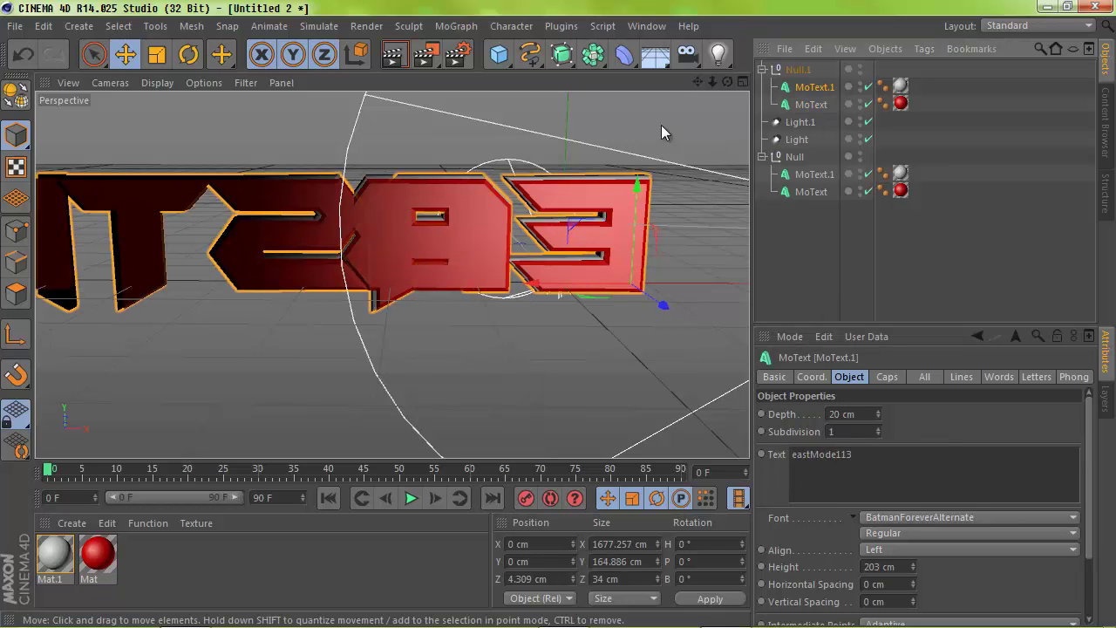
drag(712, 81, 560, 320)
- Rotate the copied group Null.1 180° so the word reads forward
click(409, 262)
click(189, 54)
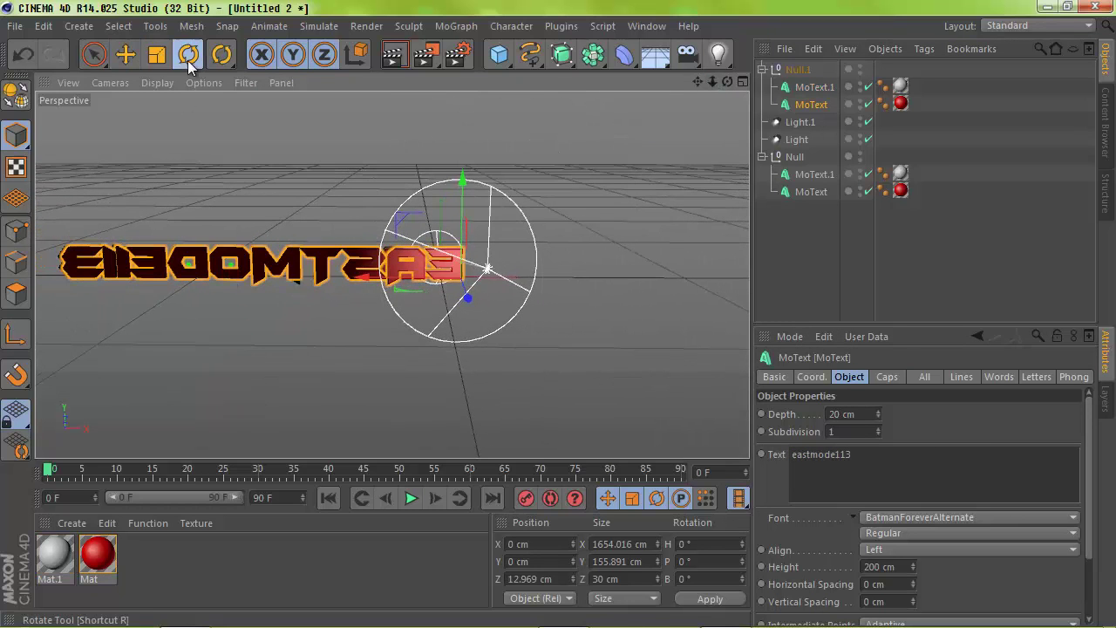
click(798, 69)
mouse_move(491, 250)
mouse_down()
mouse_move(341, 267)
mouse_move(90, 114)
mouse_up()
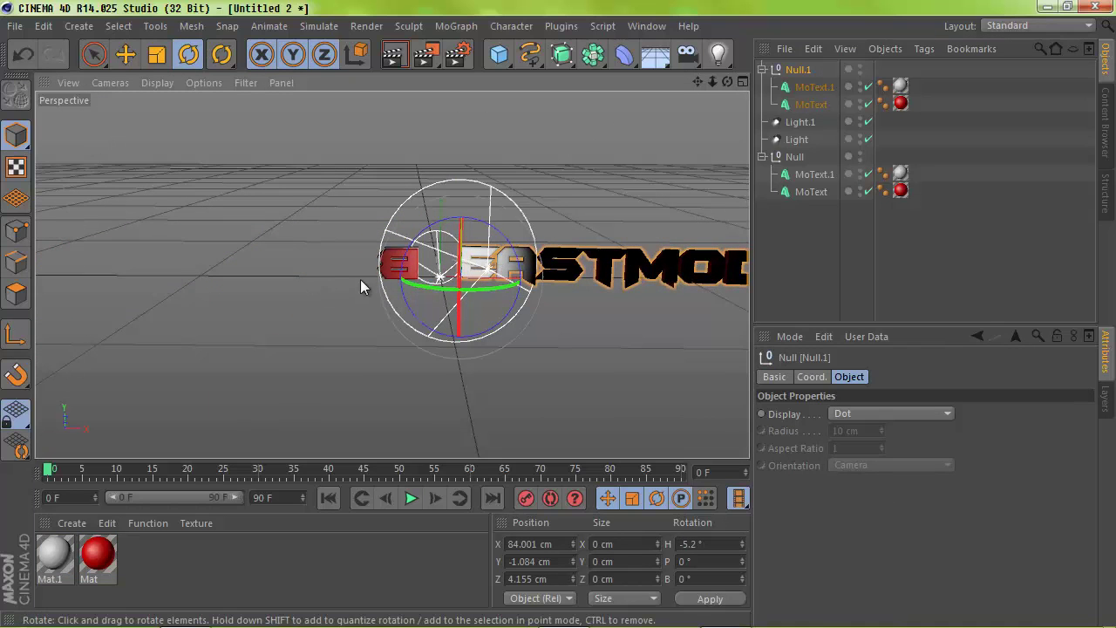
- Shift the copied word about 110 cm left beside the B
click(431, 286)
click(553, 292)
key(e)
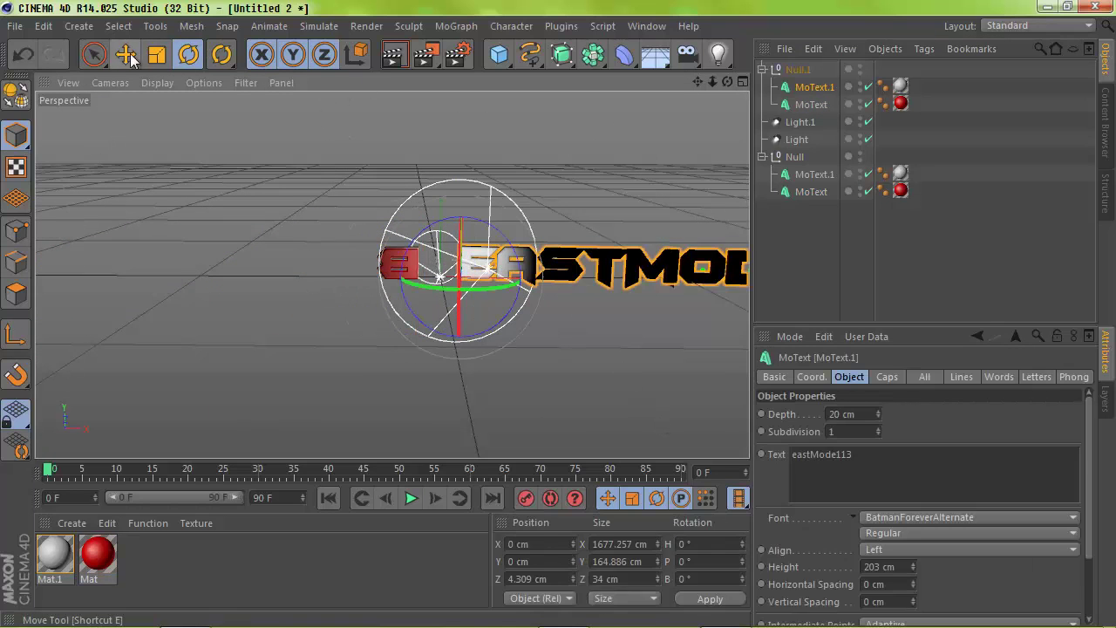
drag(553, 291, 536, 290)
click(392, 268)
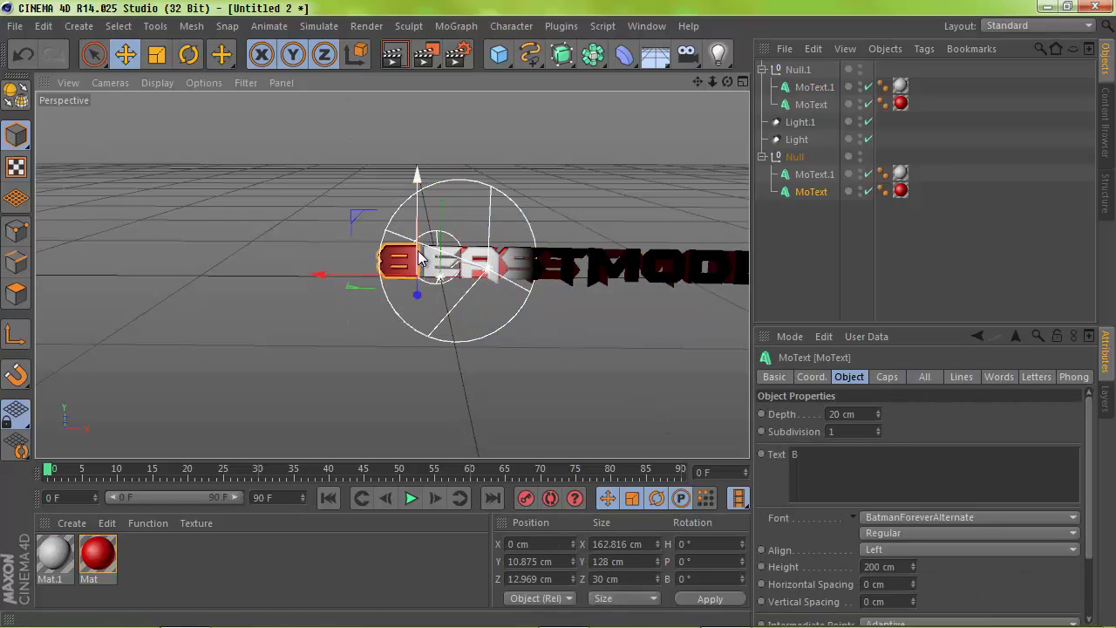
- Enlarge the B slightly and move the second spot light down and to the right
key(t)
drag(347, 208, 347, 207)
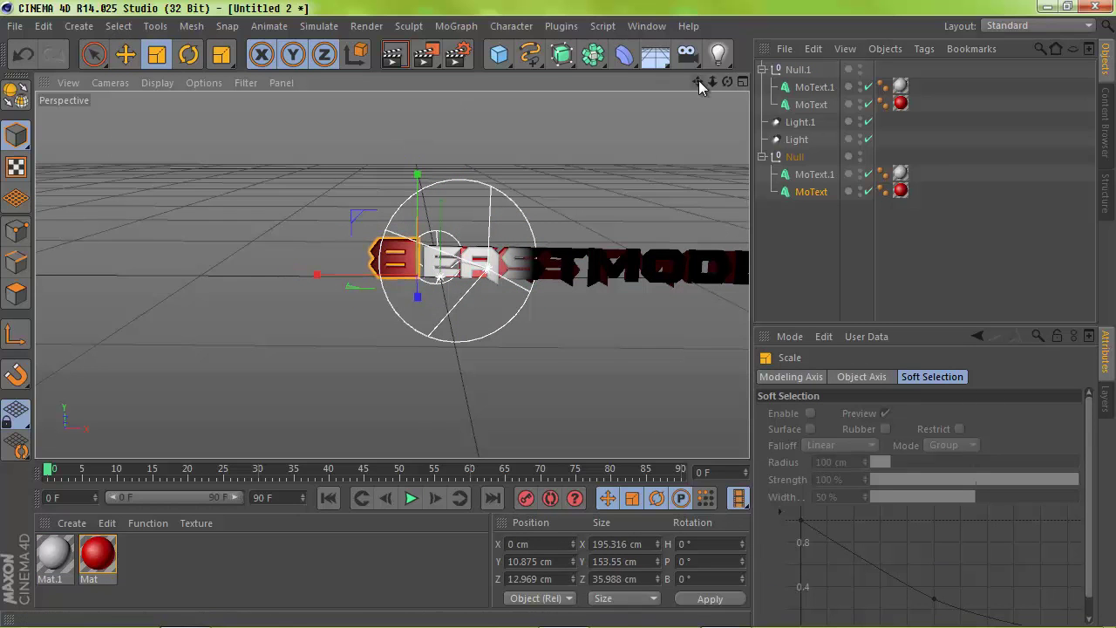
drag(698, 80, 336, 299)
click(237, 279)
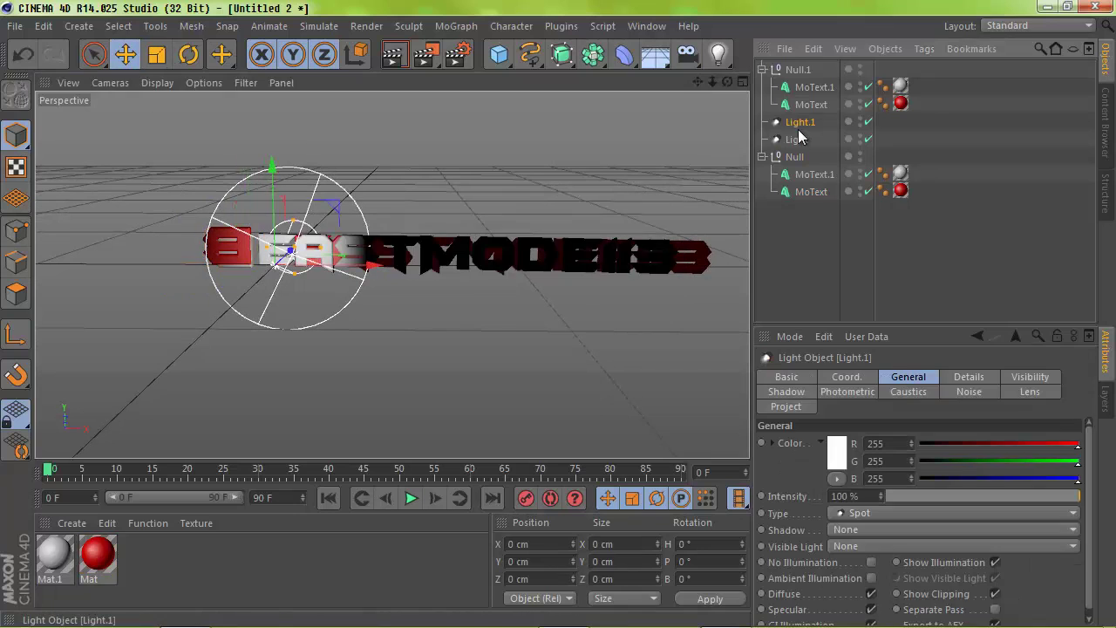
click(327, 257)
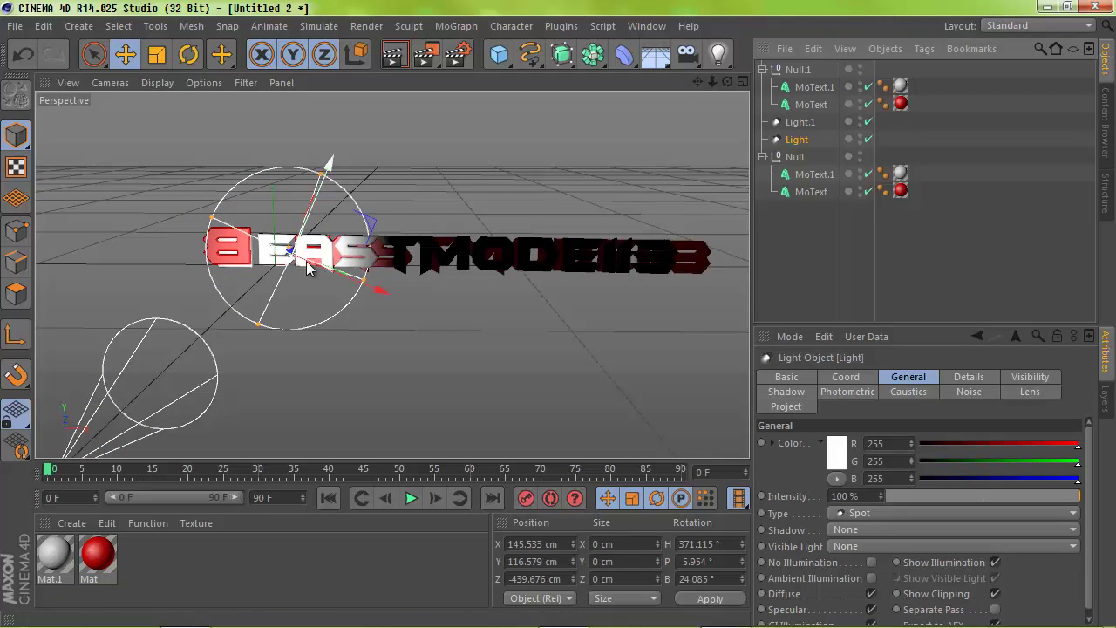
mouse_move(306, 261)
mouse_down()
mouse_move(540, 301)
mouse_move(599, 339)
mouse_up()
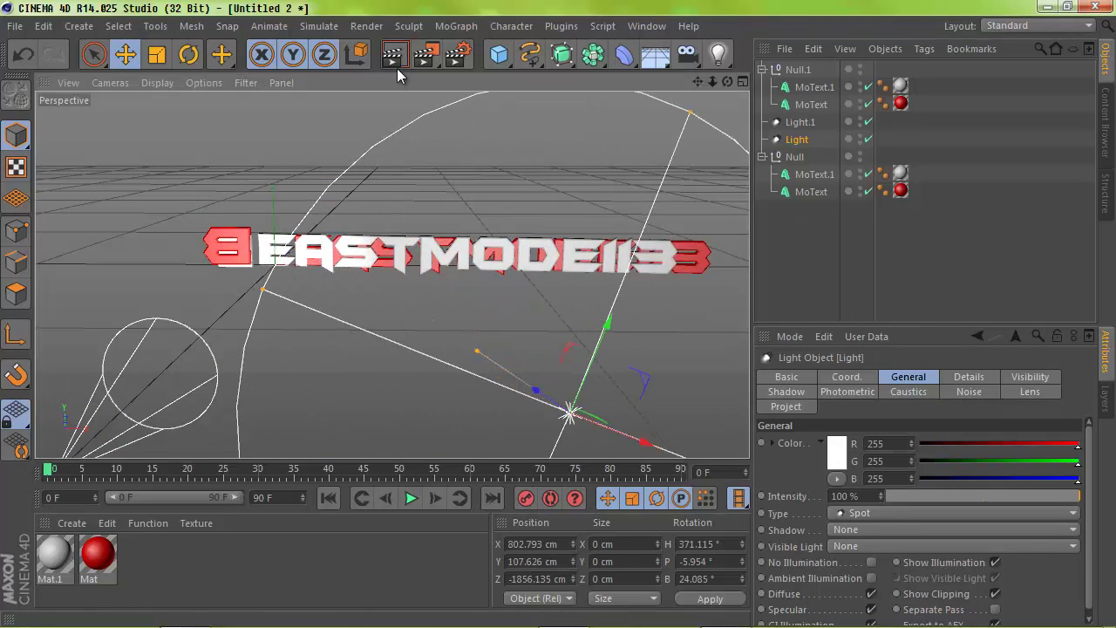
- Preview the render, reframe the text, and shrink the original B Null group slightly
click(395, 62)
click(452, 159)
mouse_move(695, 90)
mouse_down()
mouse_move(556, 314)
mouse_move(406, 186)
mouse_up()
click(488, 155)
click(488, 154)
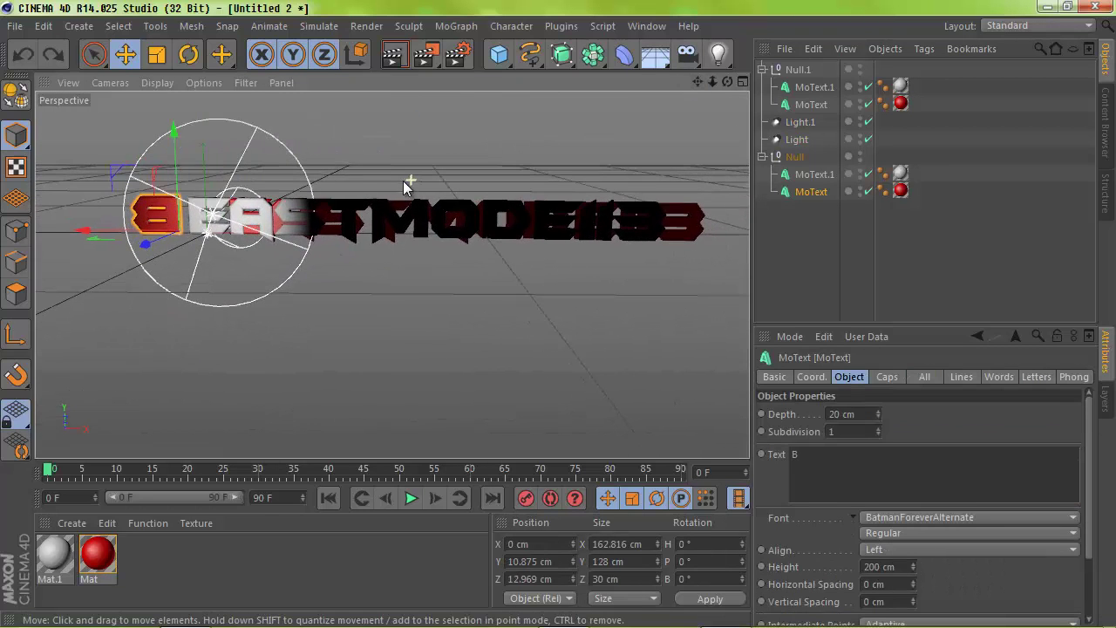
click(227, 209)
key(t)
drag(123, 174, 116, 169)
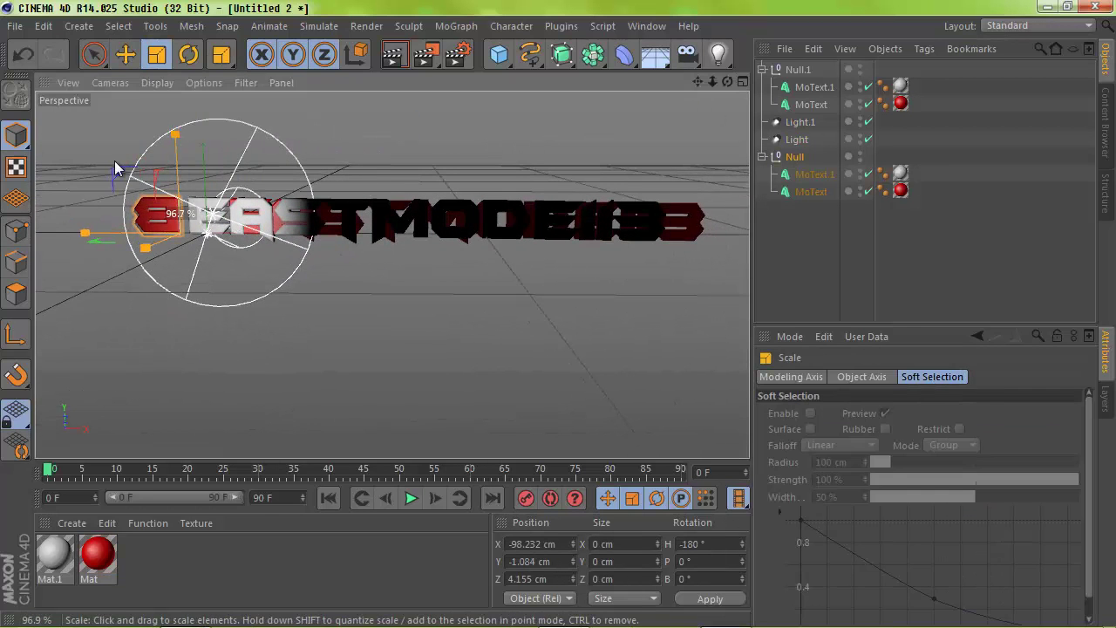
- Undo an accidental light scale, then drag the spot light far from the logo in four-view layout
click(386, 70)
mouse_move(214, 213)
mouse_down()
mouse_move(168, 236)
mouse_move(216, 222)
mouse_up()
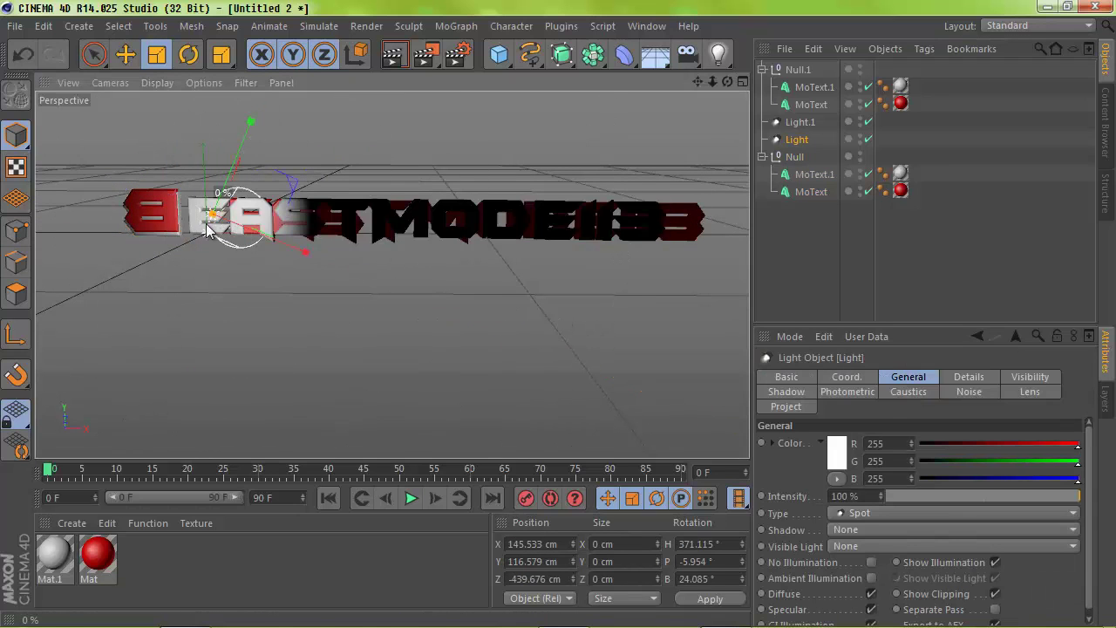
key(ctrl+z)
click(742, 81)
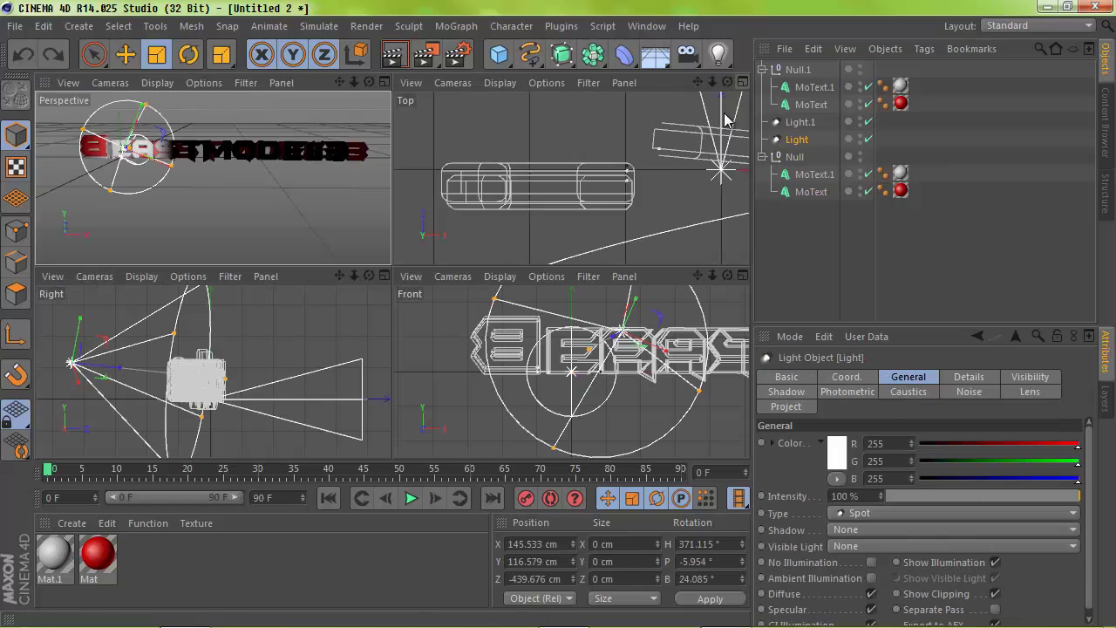
click(661, 158)
click(92, 370)
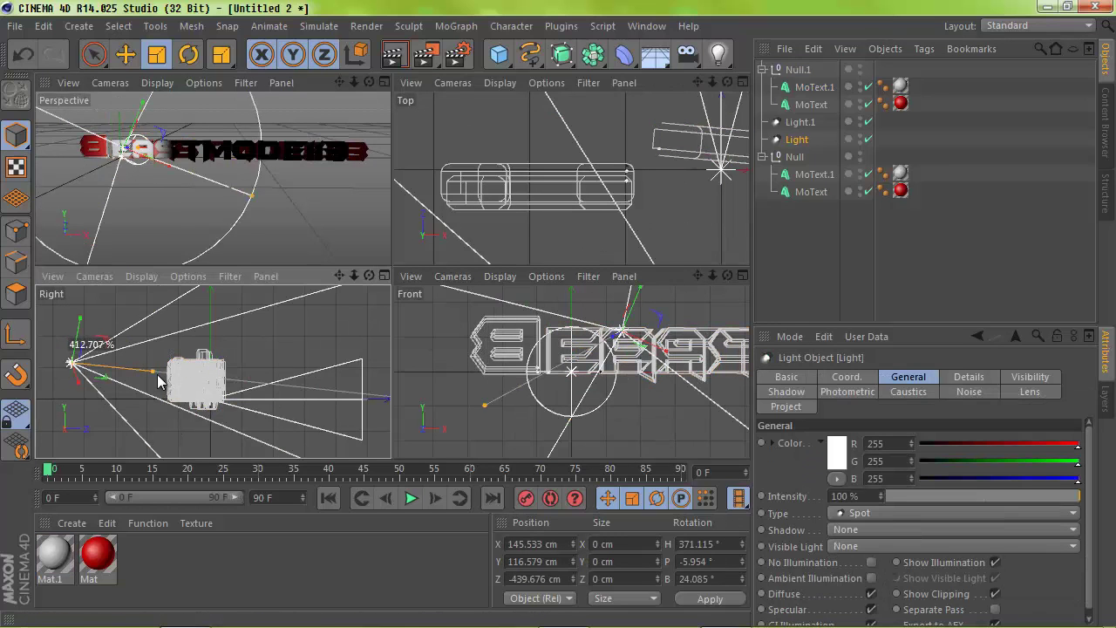
key(e)
drag(96, 375, 558, 321)
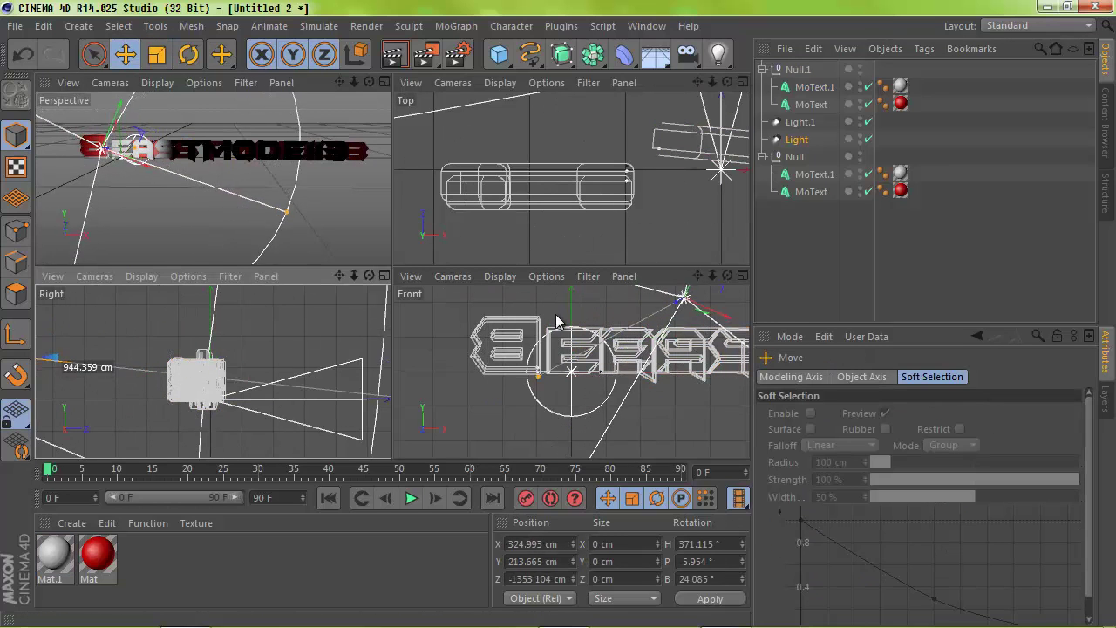
click(382, 82)
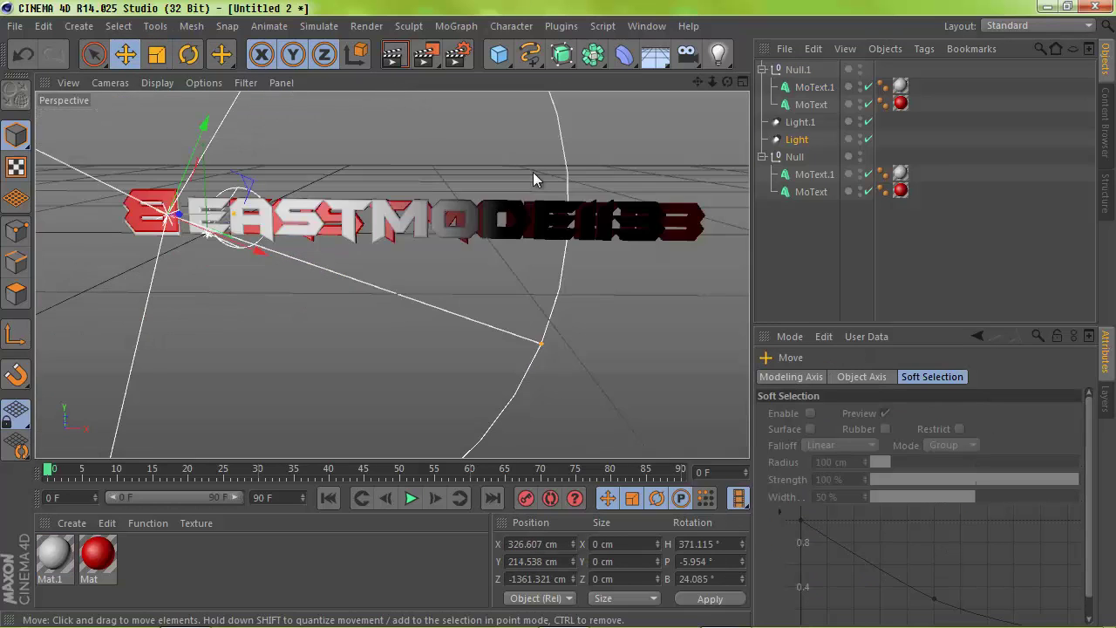
- Delete the duplicate text object from Null.1
click(693, 230)
scroll(366, 162, up, 2)
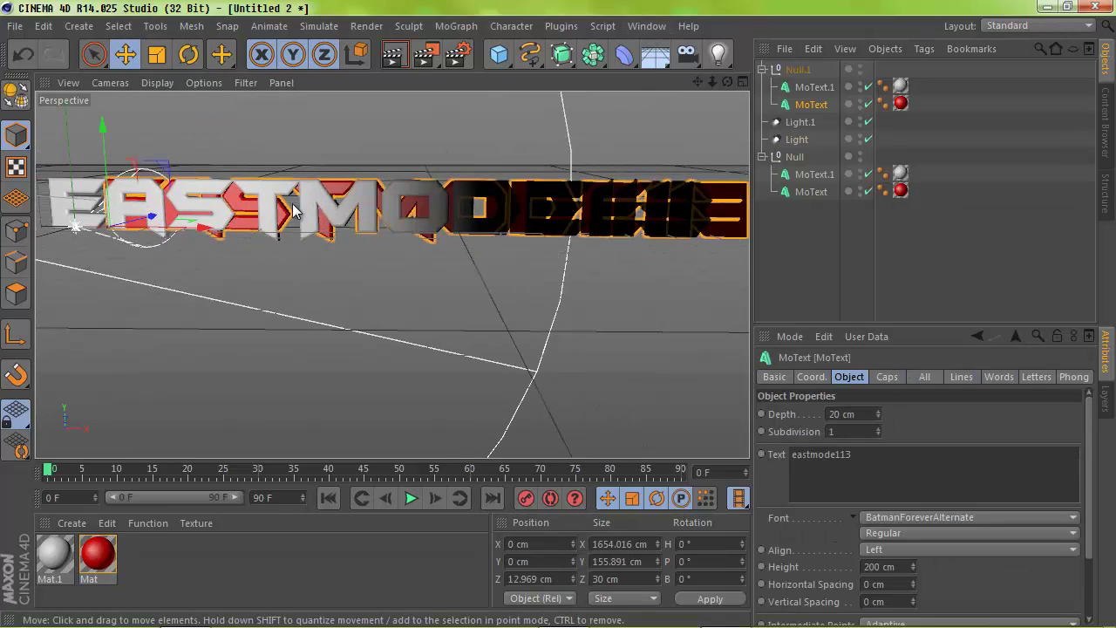
key(Delete)
click(523, 294)
click(259, 249)
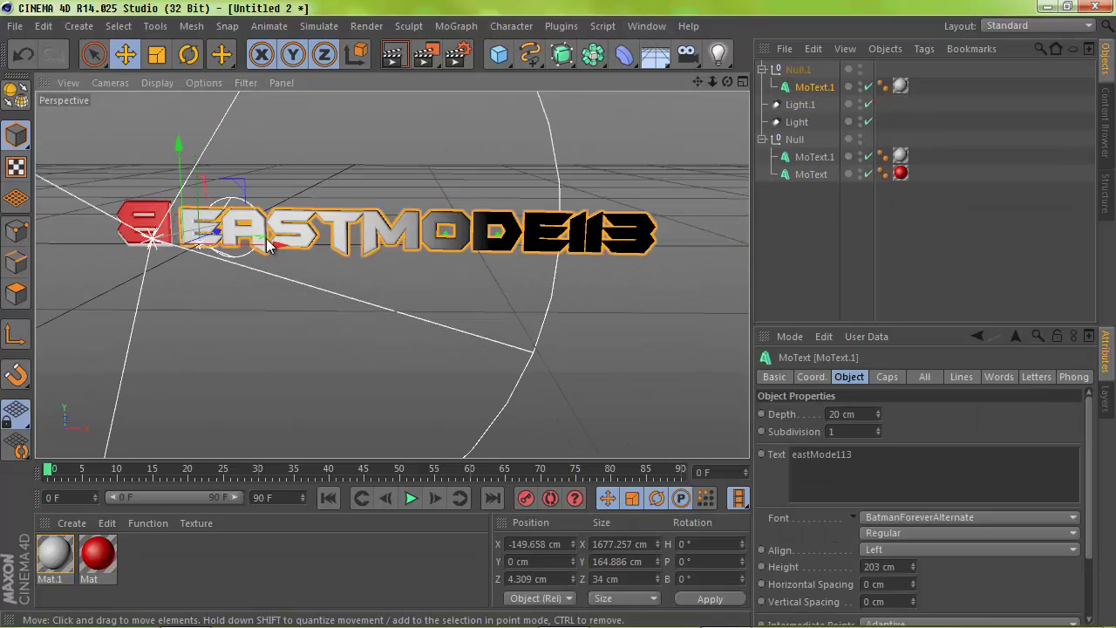
- Widen the main spot light's cone and move it below the text, about 821 cm right
click(531, 353)
drag(530, 356, 402, 311)
click(157, 54)
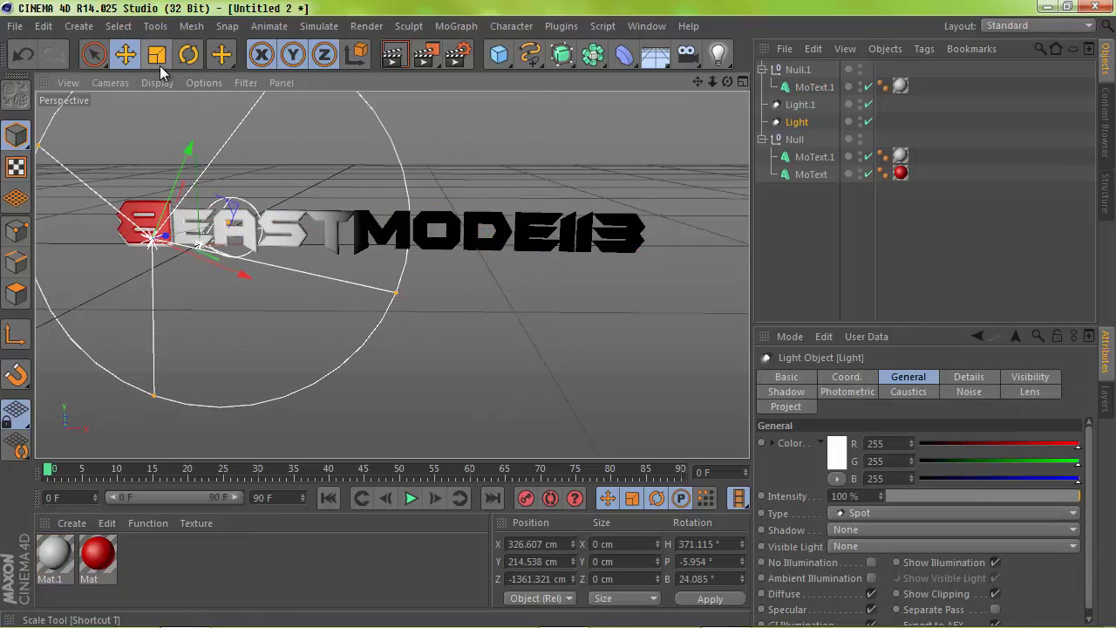
drag(349, 261, 550, 193)
click(127, 54)
drag(269, 186, 562, 307)
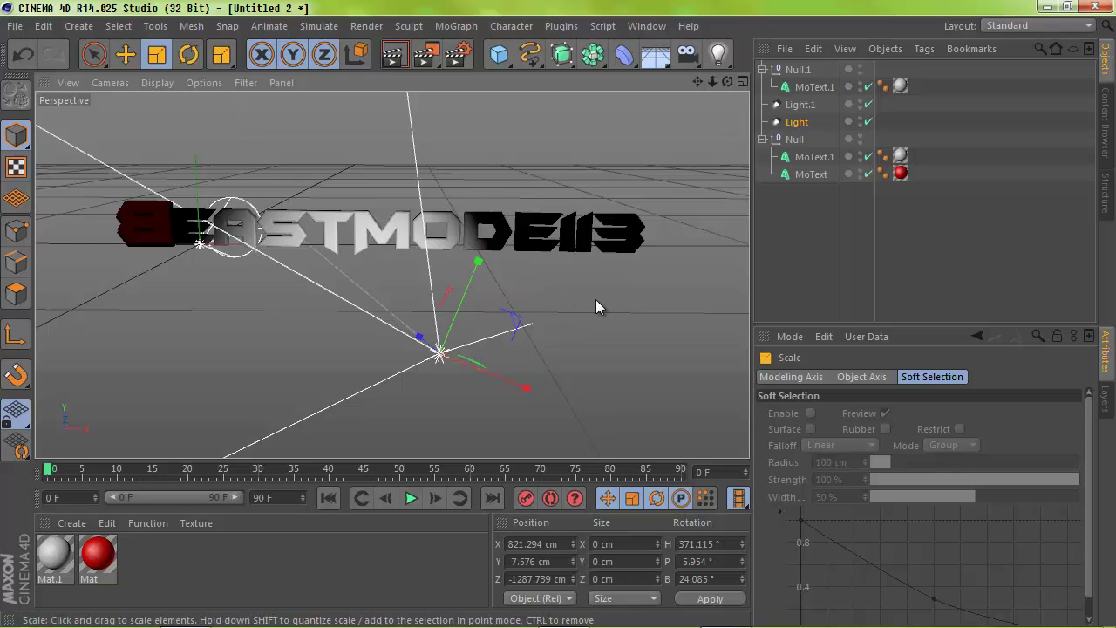
key(e)
drag(596, 300, 538, 317)
- Zoom the view in on the red B and render a quick preview
click(448, 302)
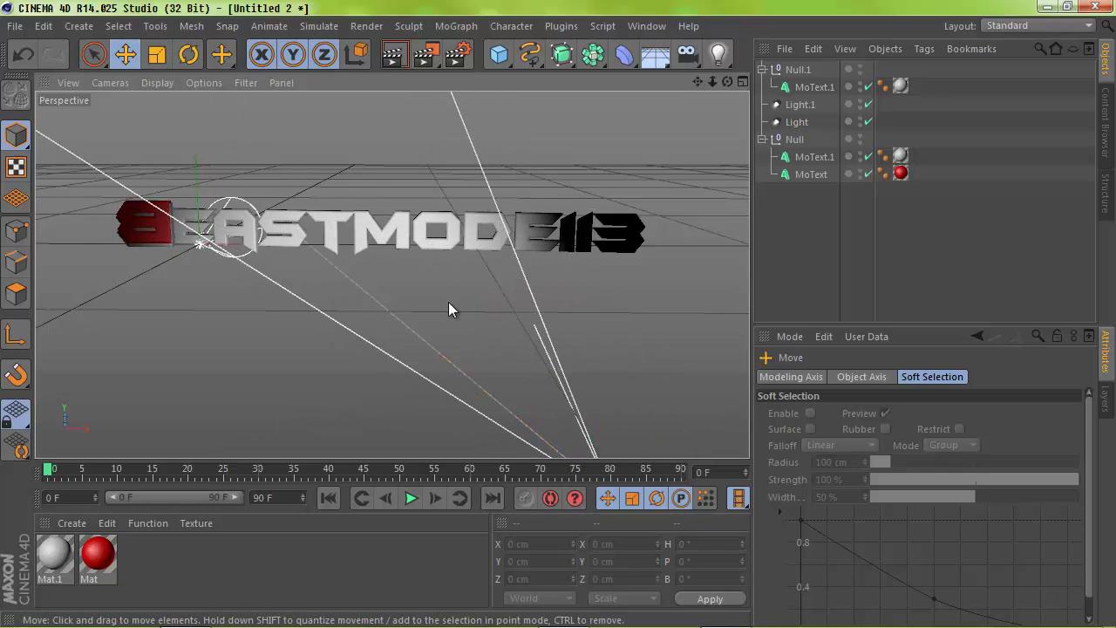
click(140, 225)
click(194, 279)
mouse_move(561, 316)
alt+right_down()
mouse_move(518, 157)
mouse_move(542, 25)
alt+right_up()
click(393, 54)
- Nudge the grey B copy slightly up and back, then preview the perspective render
click(520, 152)
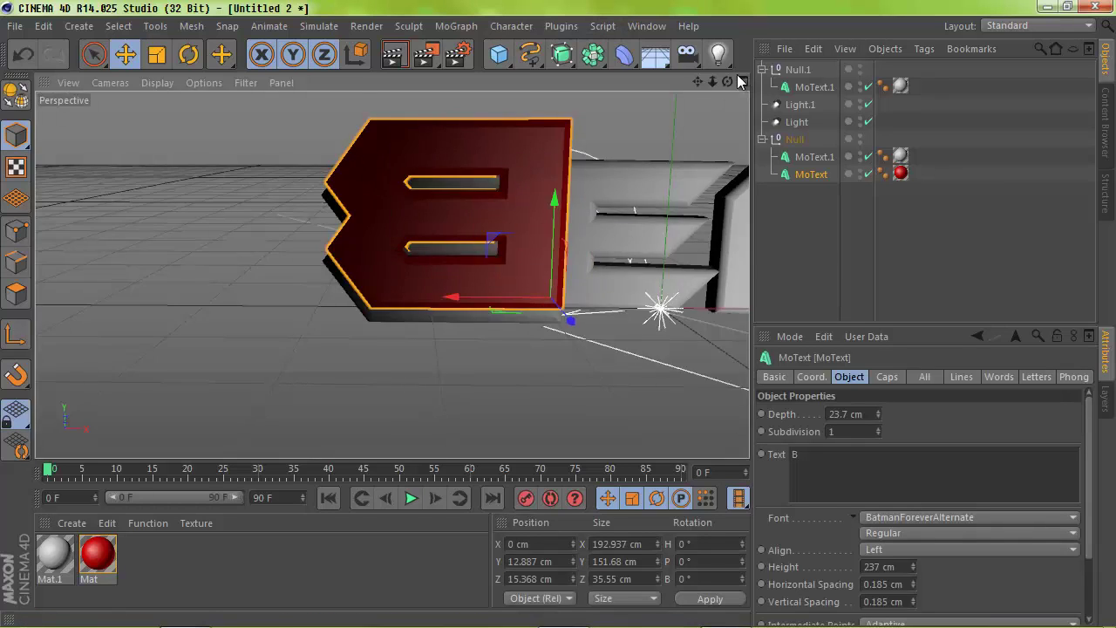
click(742, 81)
click(582, 203)
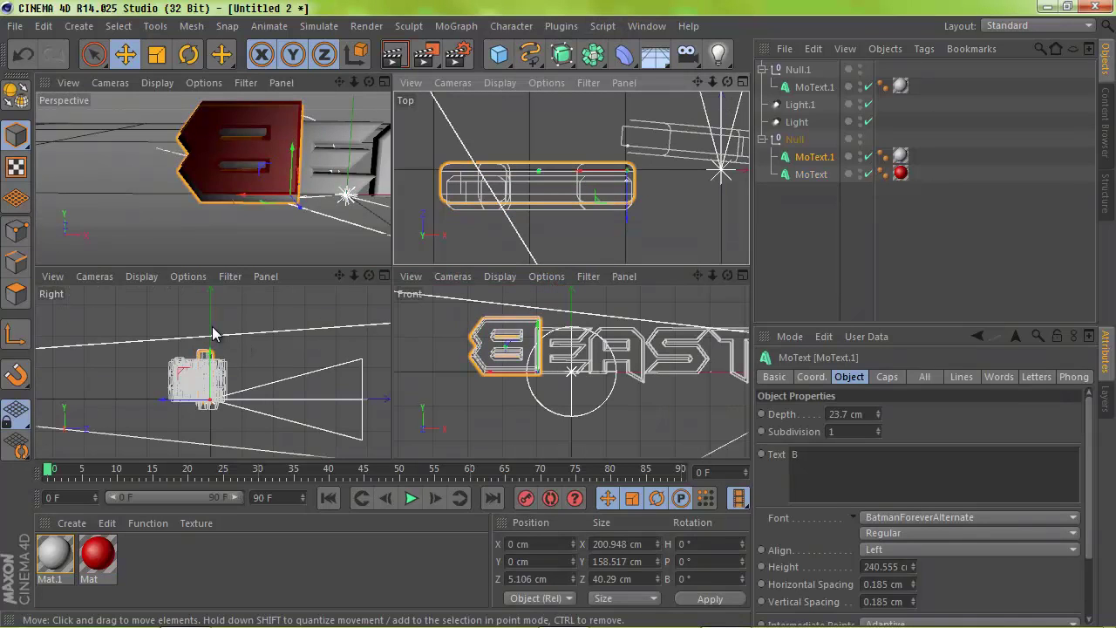
drag(213, 332, 216, 333)
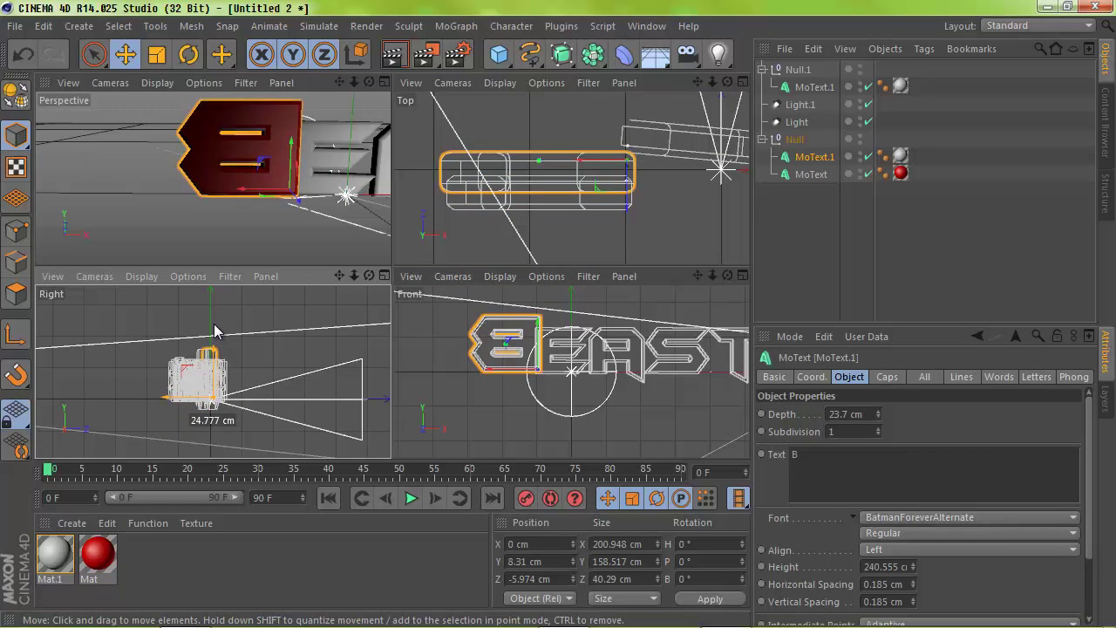
click(385, 82)
click(392, 54)
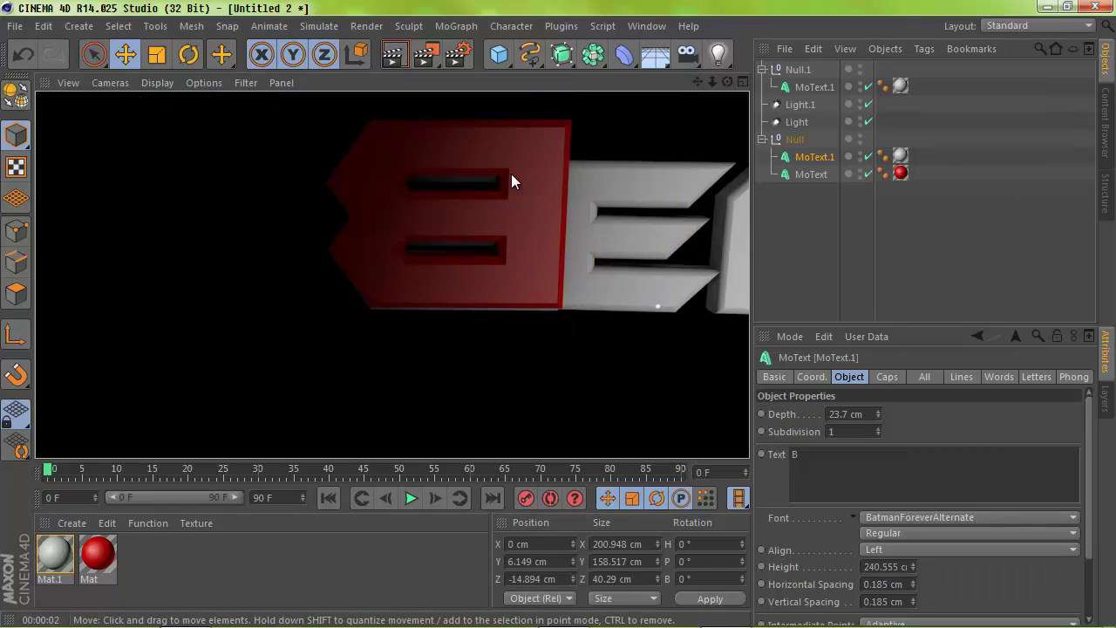
click(513, 175)
- Scale the grey B copy to about 105% and shift it slightly left
click(814, 157)
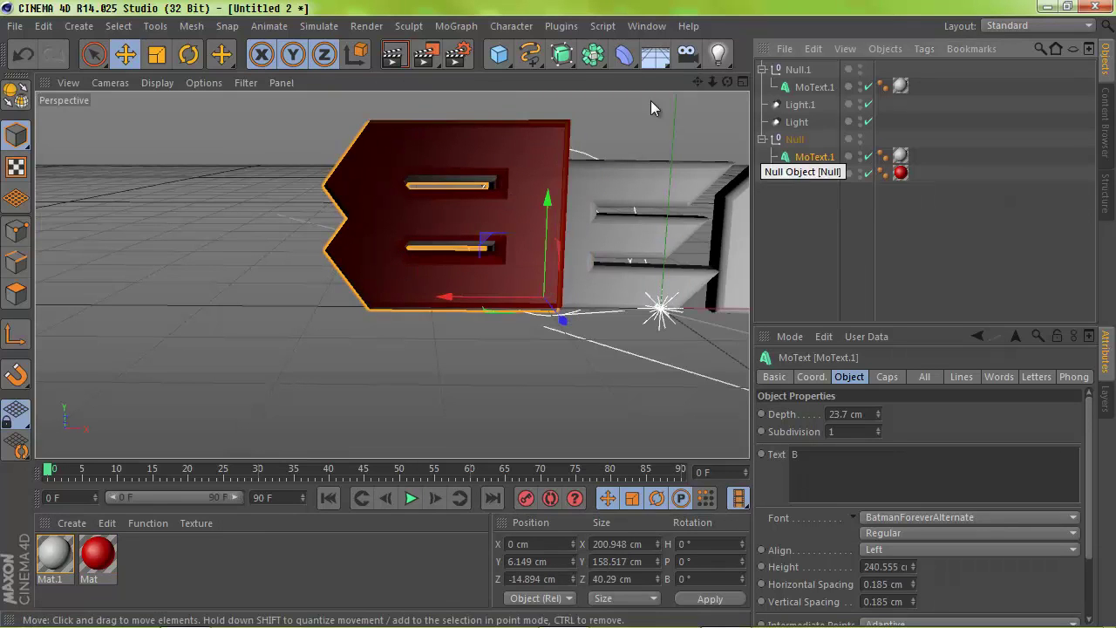
key(t)
drag(489, 242, 489, 228)
key(e)
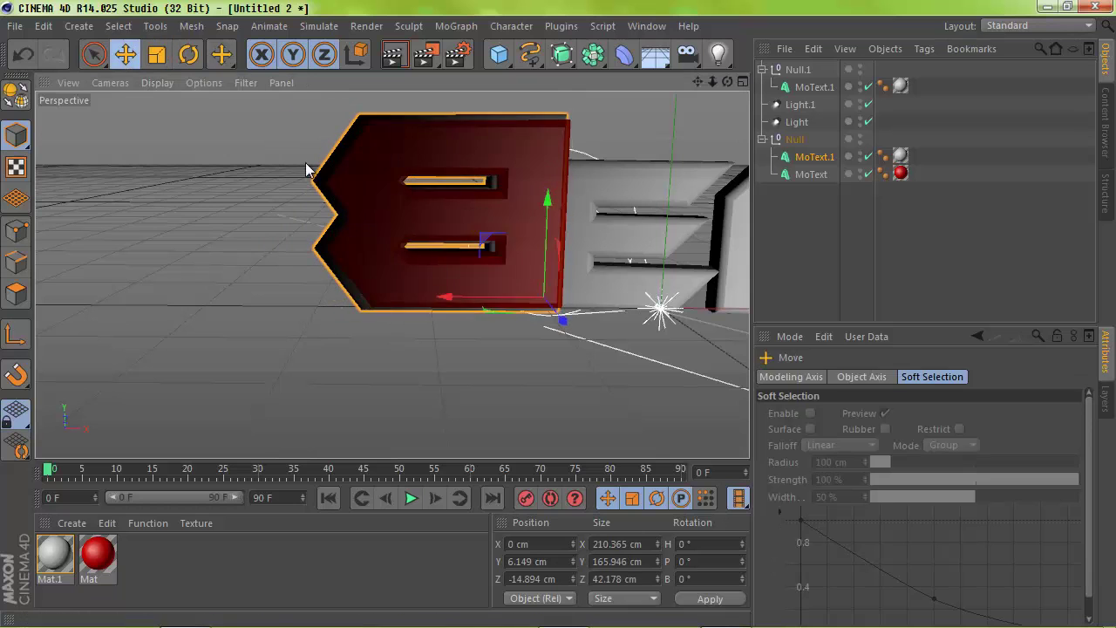
drag(516, 296, 300, 452)
scroll(464, 133, down, 5)
click(800, 104)
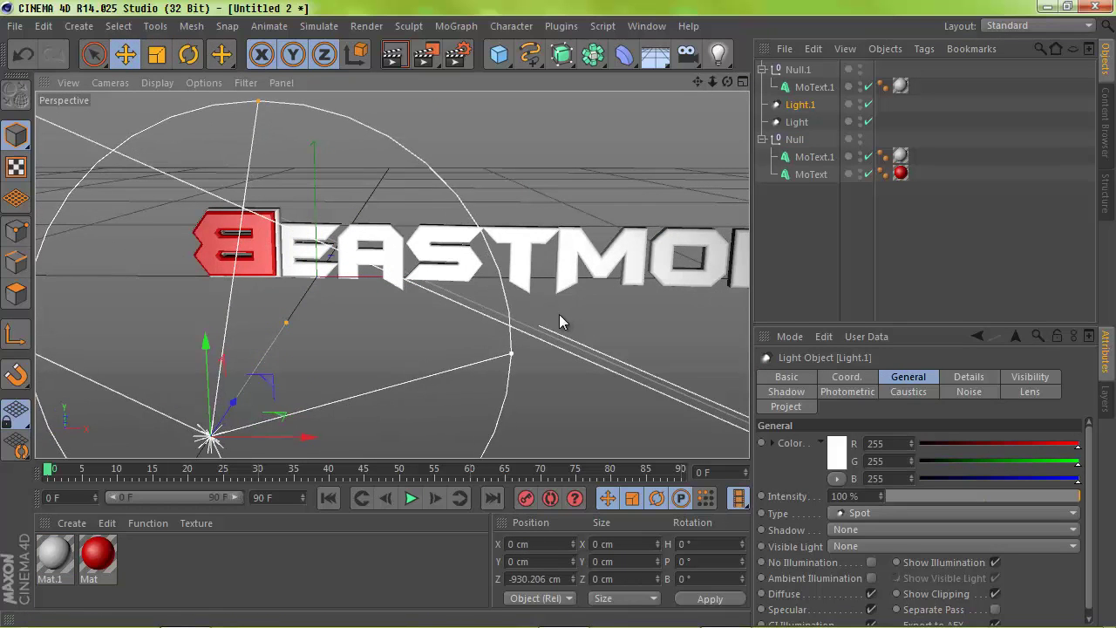
- Move Light.1 under the logo and Ctrl-drag a copy, Light.2, right to X 1078 cm
drag(226, 421, 553, 440)
mouse_move(287, 257)
alt+mouse_down()
mouse_move(465, 349)
mouse_move(559, 321)
alt+mouse_up()
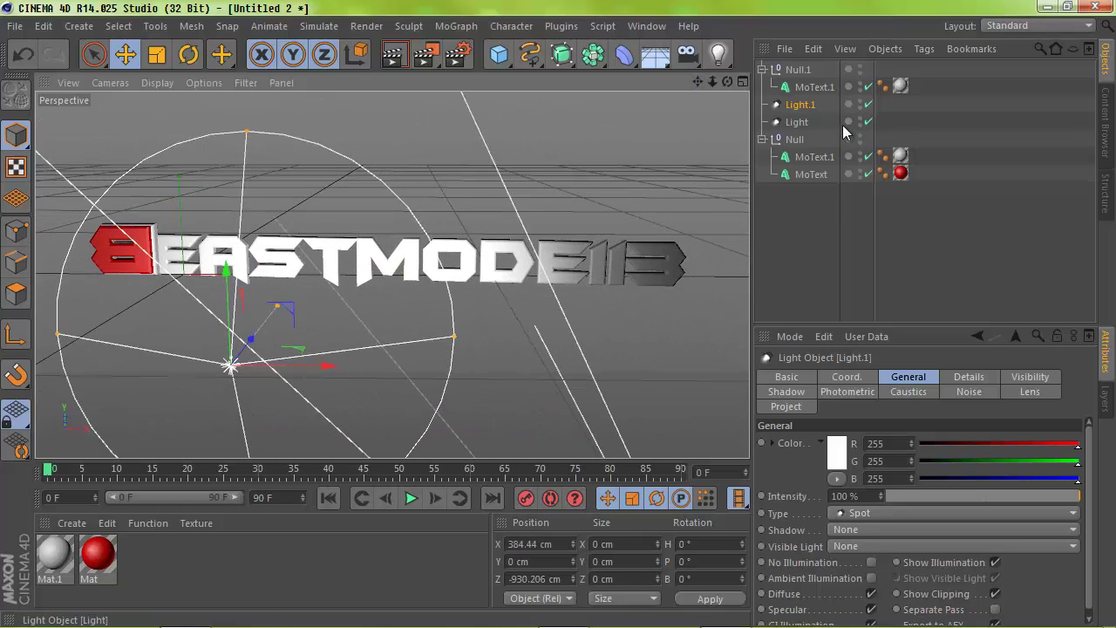
ctrl+drag(327, 366, 685, 368)
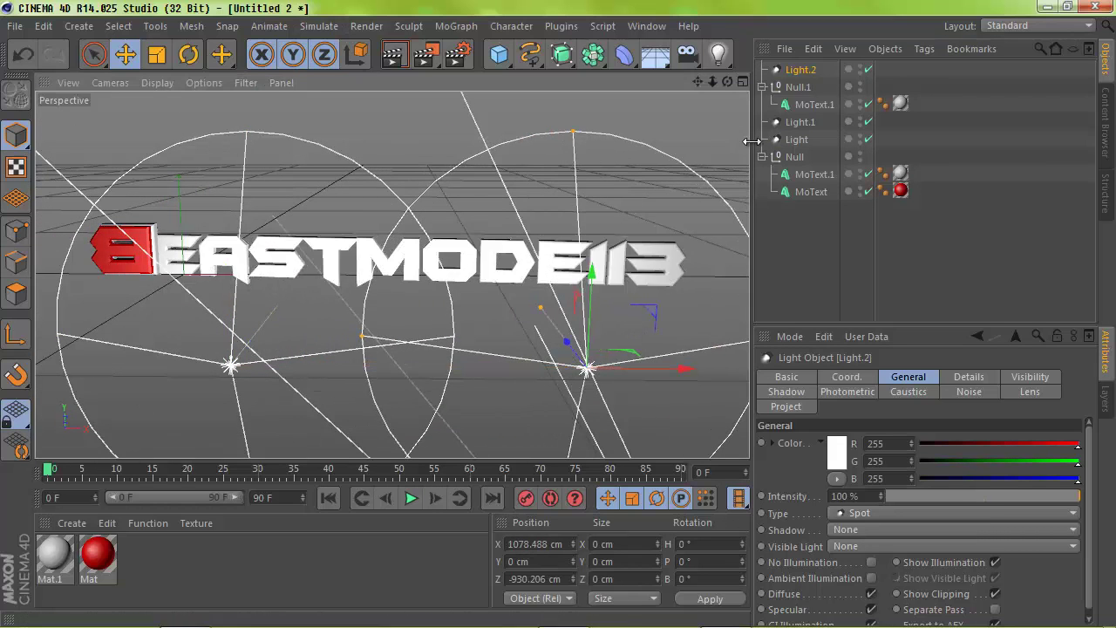
- Apply the red Mat material to the eastMode113 text MoText.1
click(900, 103)
key(Delete)
drag(98, 554, 823, 104)
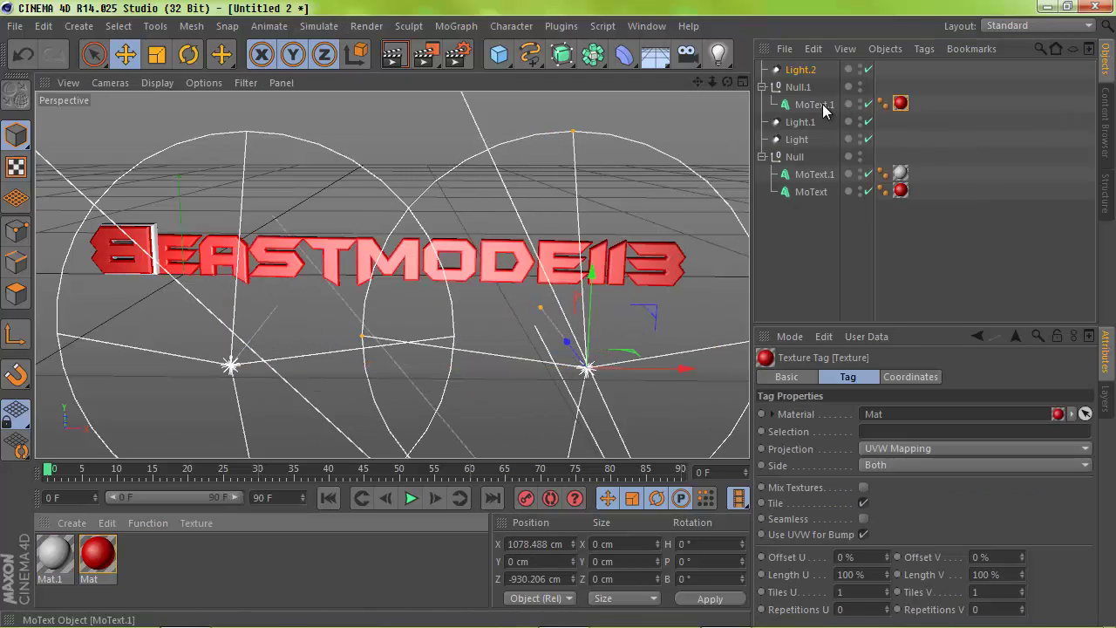
click(384, 273)
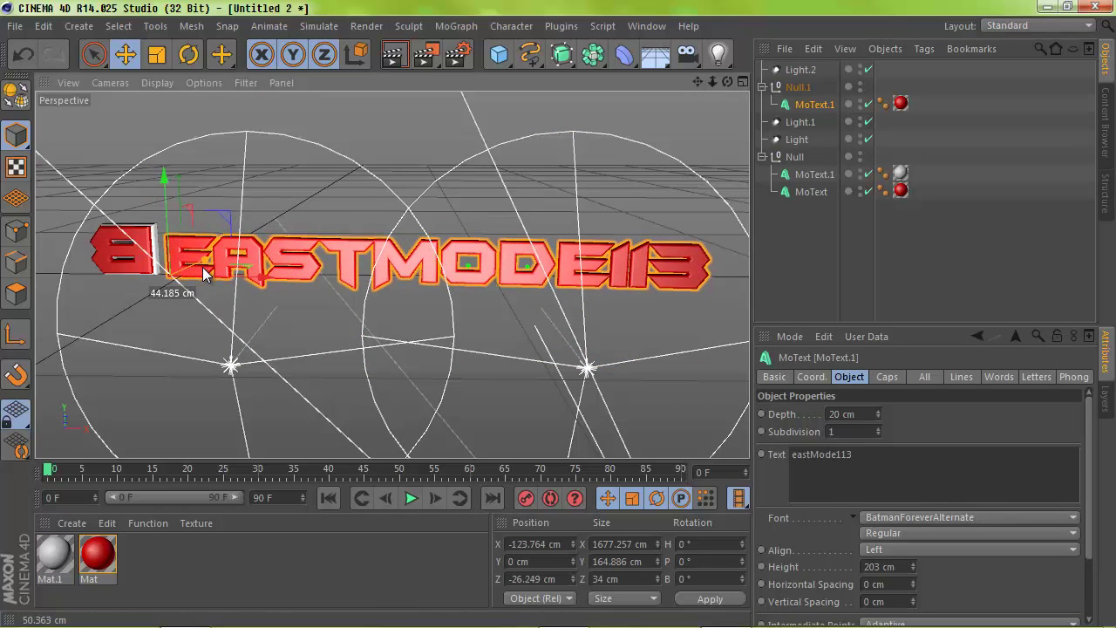
- Rotate the eastMode113 text to a 5.853° heading in the Top view and nudge it in line with the B
click(741, 82)
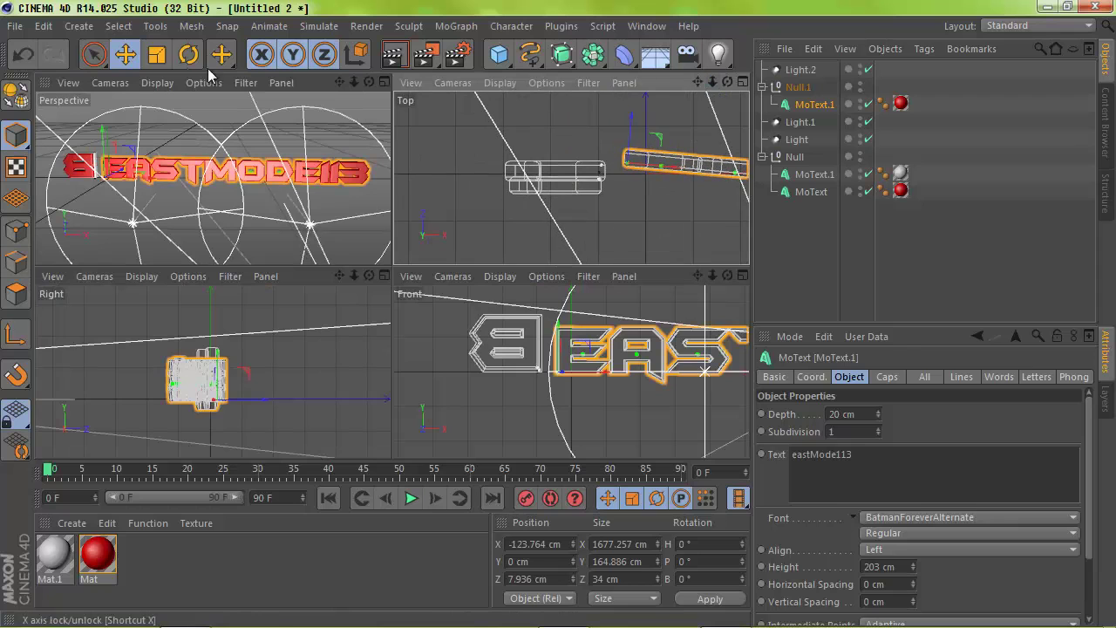
click(189, 54)
drag(652, 155, 701, 115)
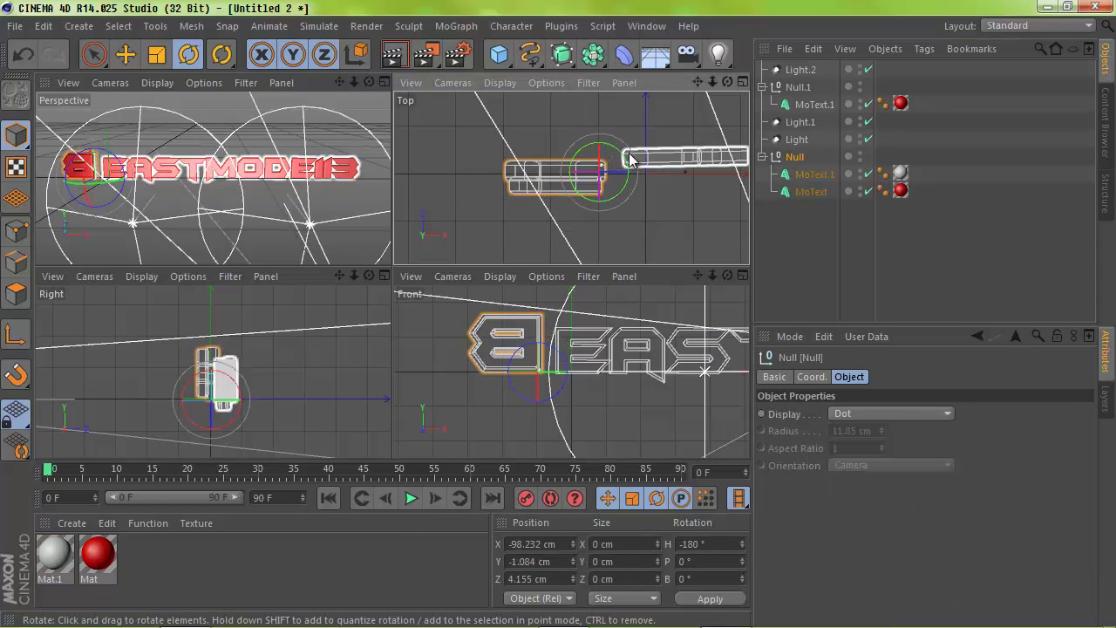
click(654, 156)
drag(654, 157, 669, 175)
key(e)
drag(647, 170, 638, 178)
key(F1)
- Duplicate the eastMode113 text and nest the copy as a child of the original
click(392, 55)
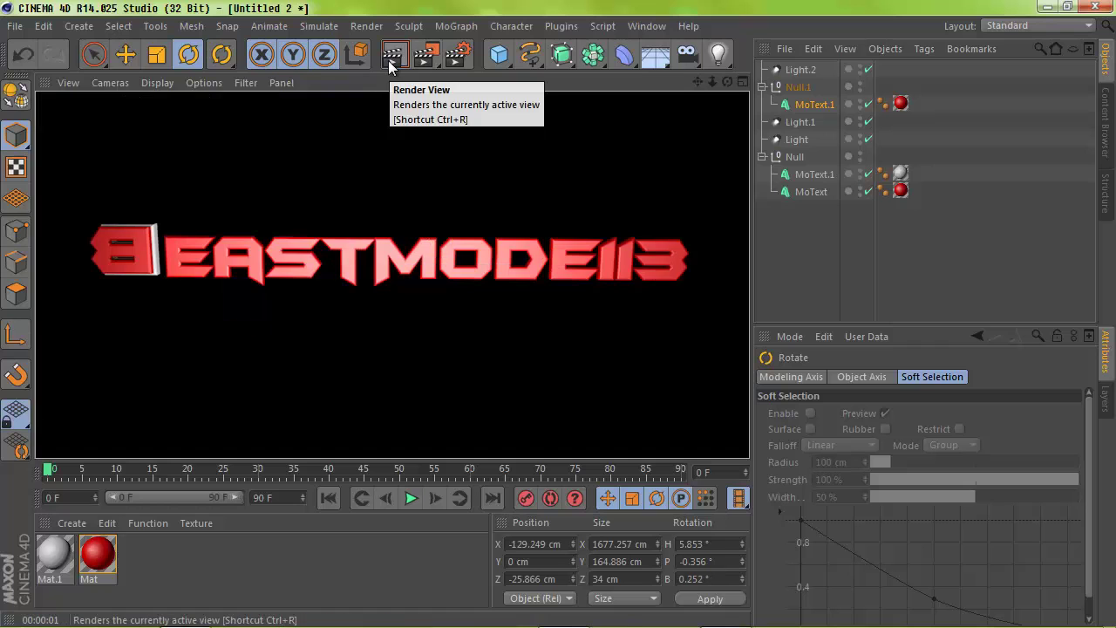
click(410, 157)
click(131, 252)
key(e)
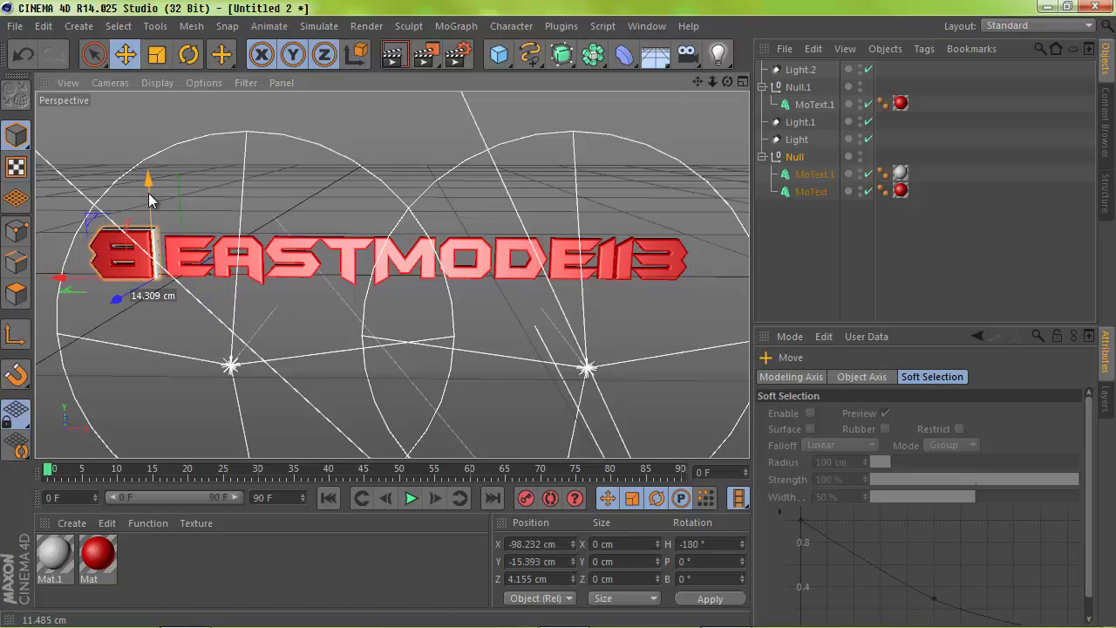
click(262, 257)
key(ctrl+c)
key(ctrl+v)
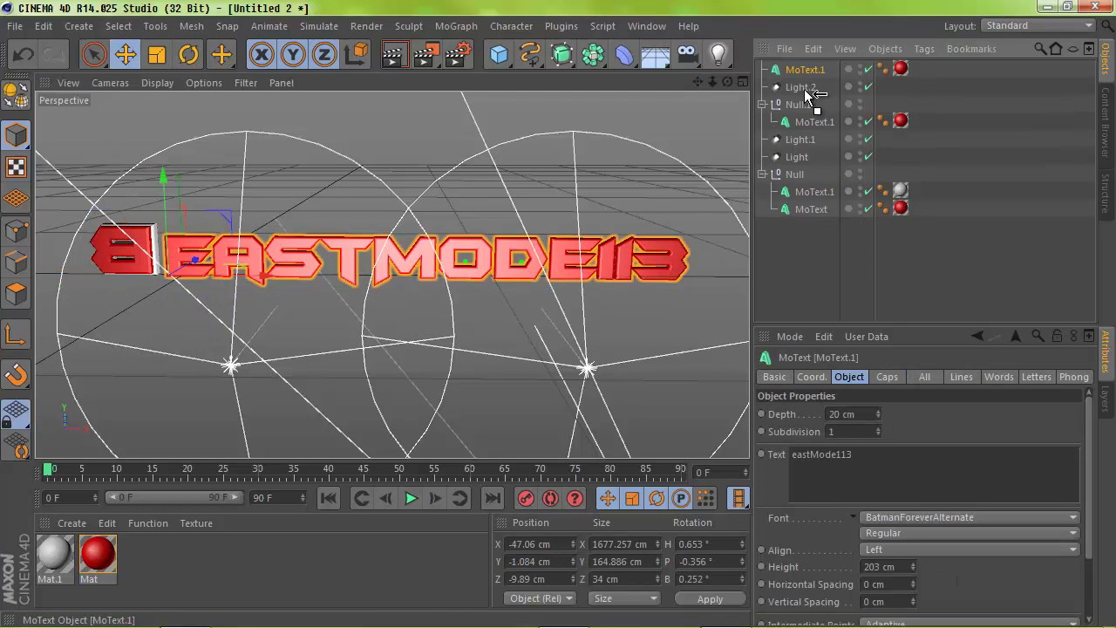
drag(806, 93, 803, 124)
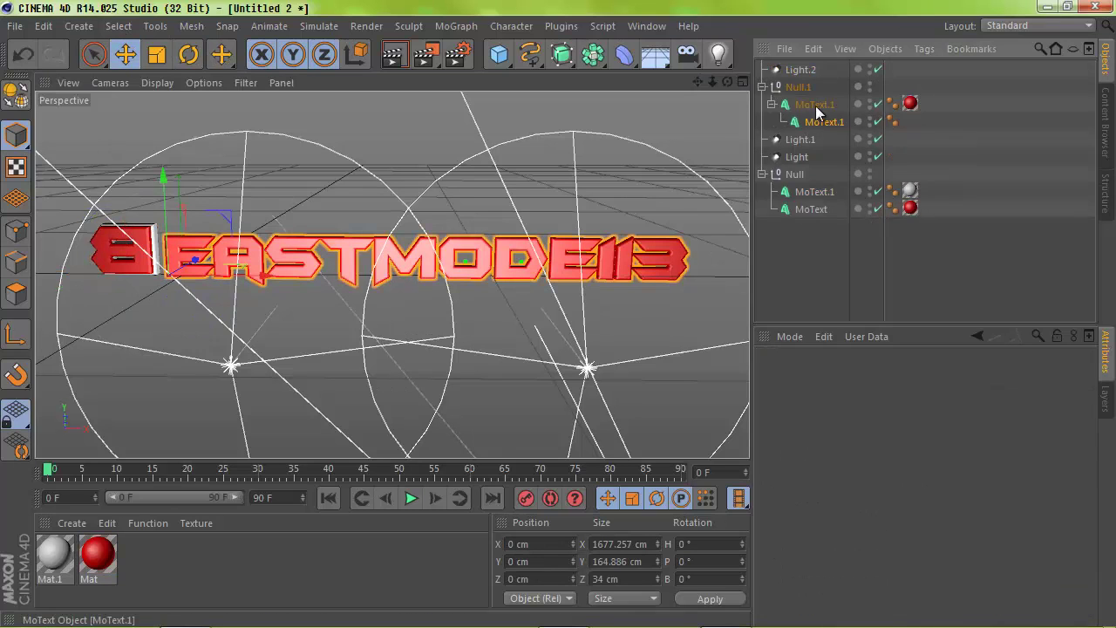
- Give the copied text fillet caps of 6 steps and 10 cm radius at both ends
click(849, 376)
text(205)
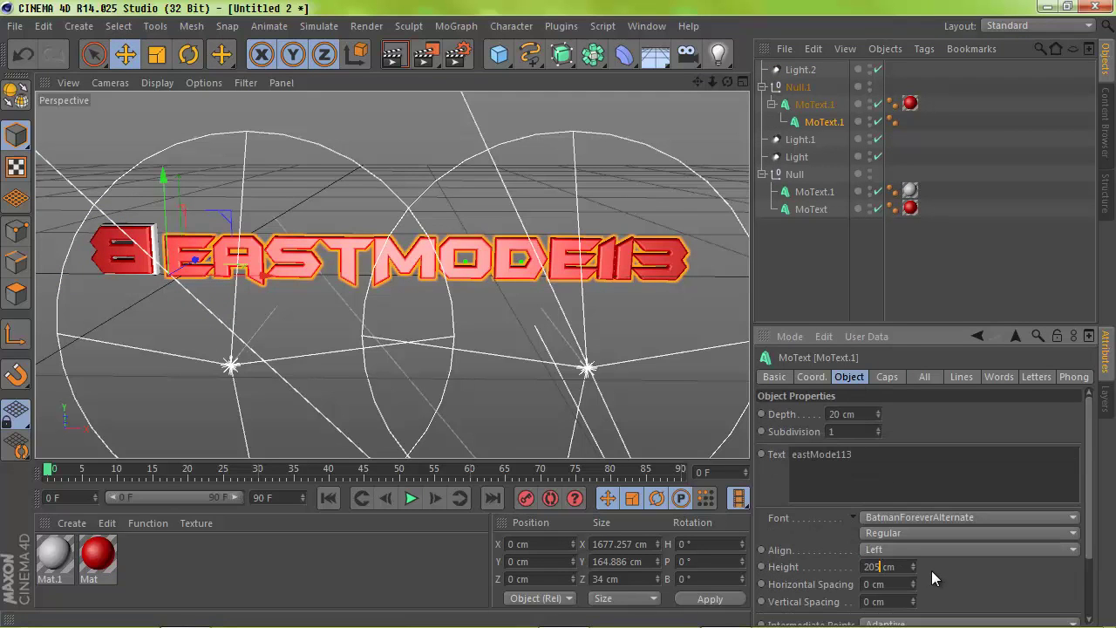
key(Return)
click(886, 376)
key(Tab)
text(10)
key(Return)
click(859, 482)
text(6)
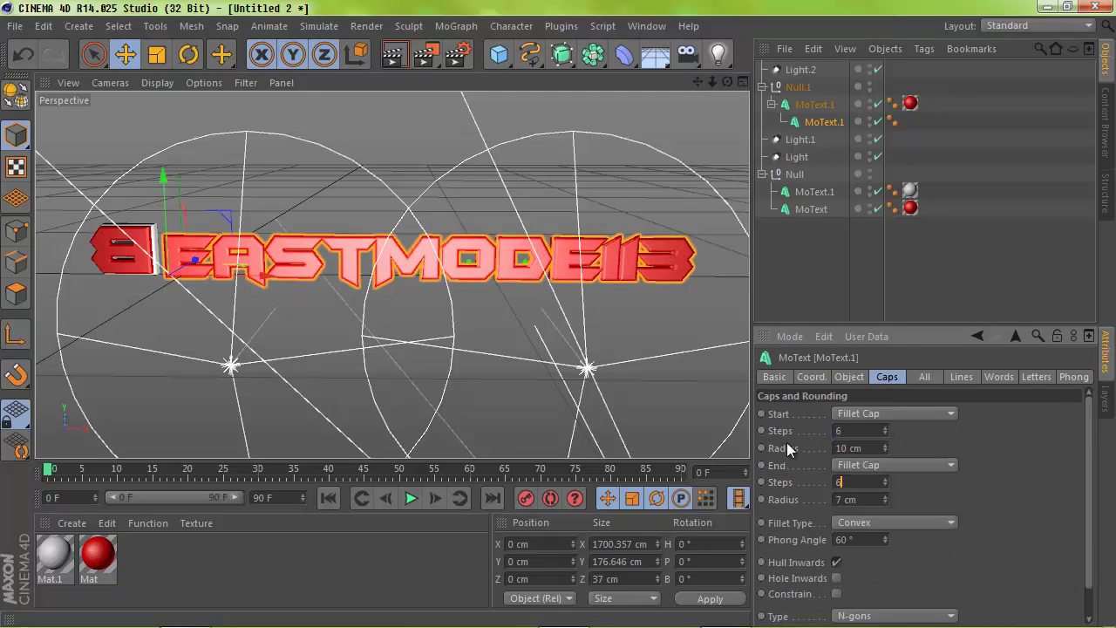
key(Return)
key(Tab)
text(10)
key(Return)
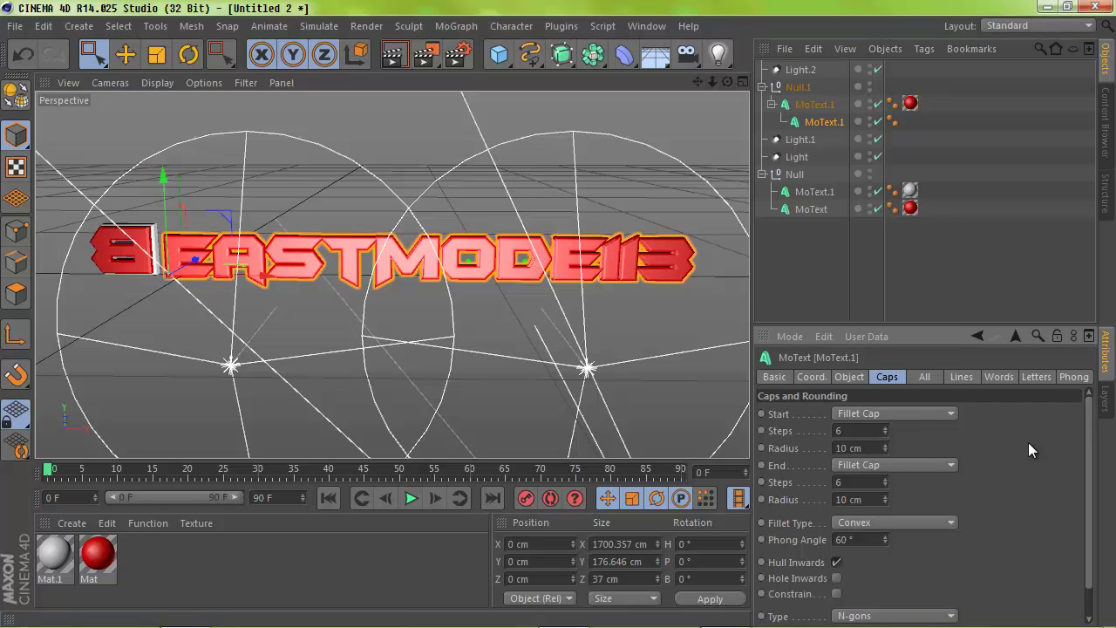
- Rotate the eastMode113 group slightly and nudge the child text copy in the Top view
click(741, 83)
key(r)
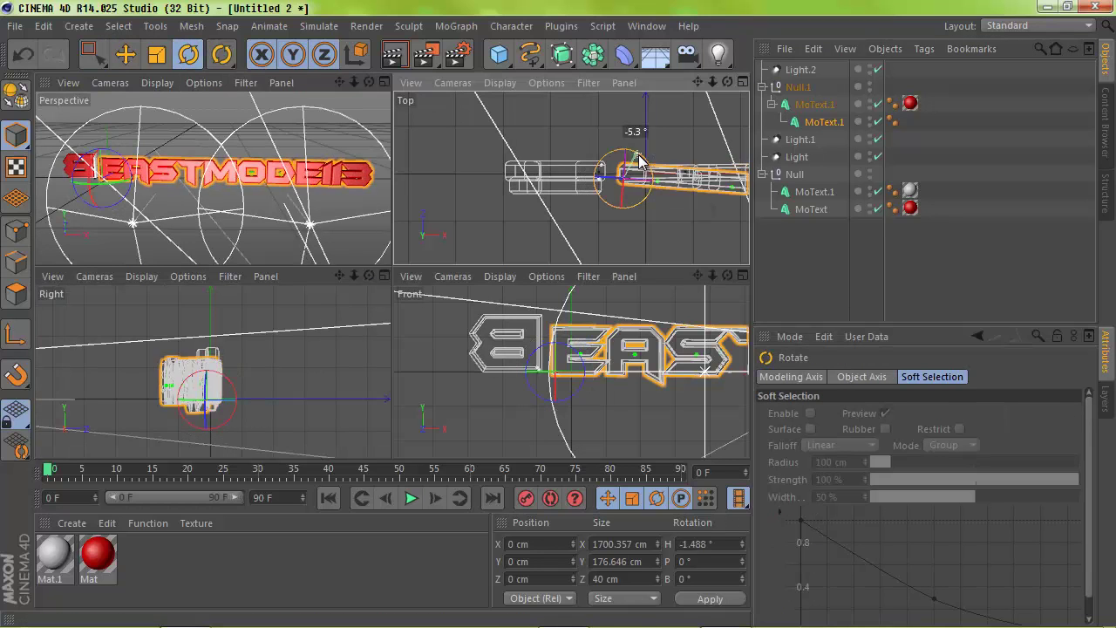
drag(610, 174, 708, 157)
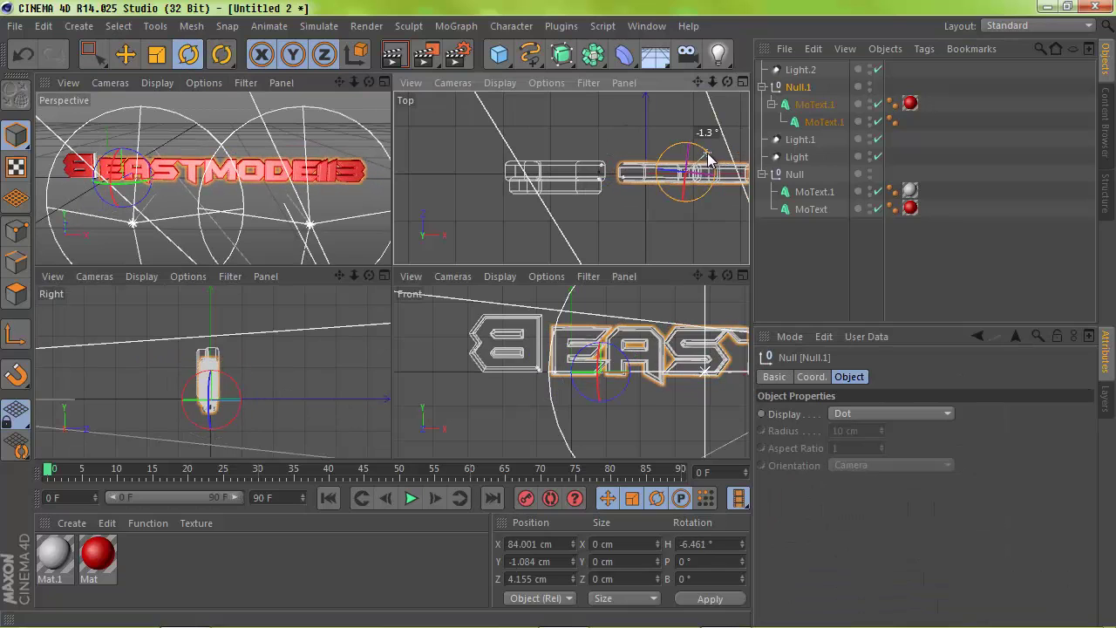
click(810, 123)
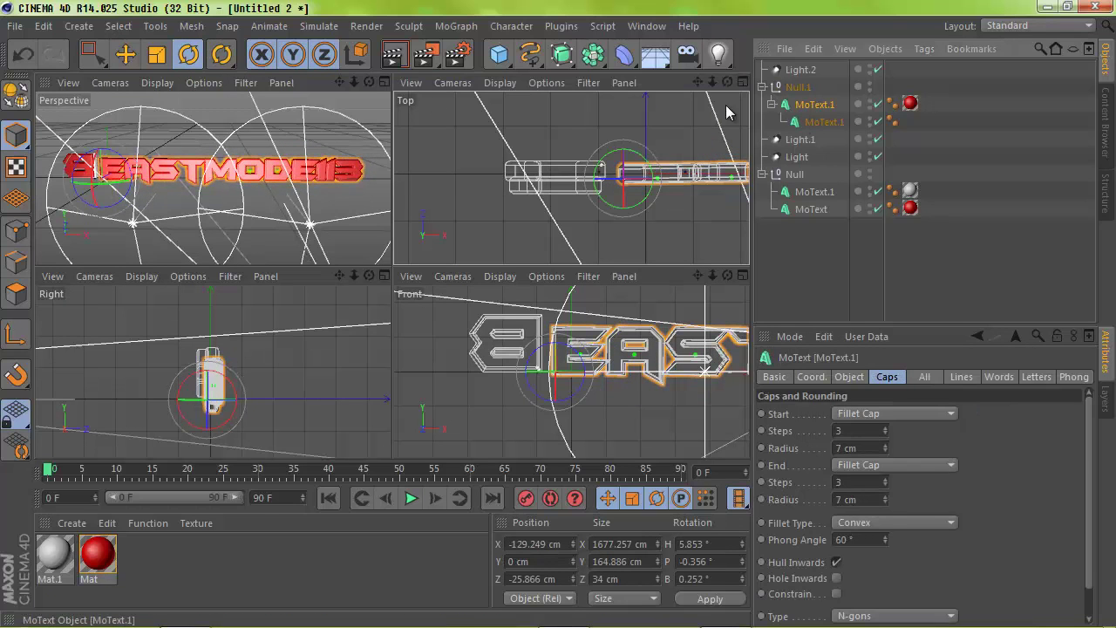
key(e)
mouse_move(618, 183)
mouse_down()
mouse_move(640, 194)
mouse_move(622, 157)
mouse_up()
click(828, 123)
- Preview the render, then apply the grey Mat.1 material to the inner MoText.1 copy
click(381, 79)
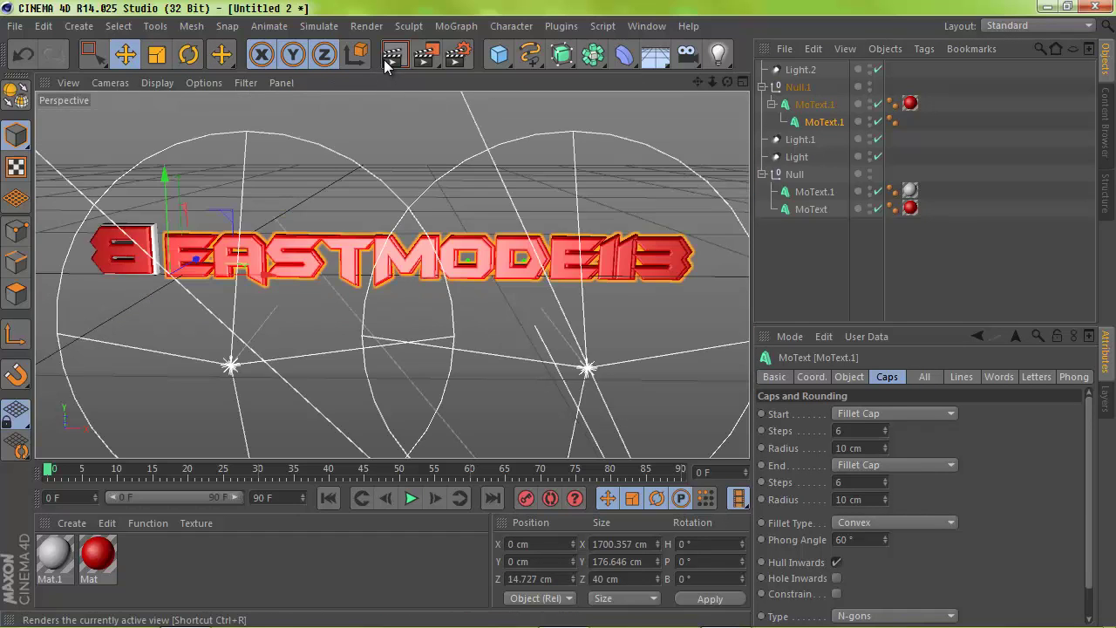
click(384, 57)
click(526, 218)
click(523, 254)
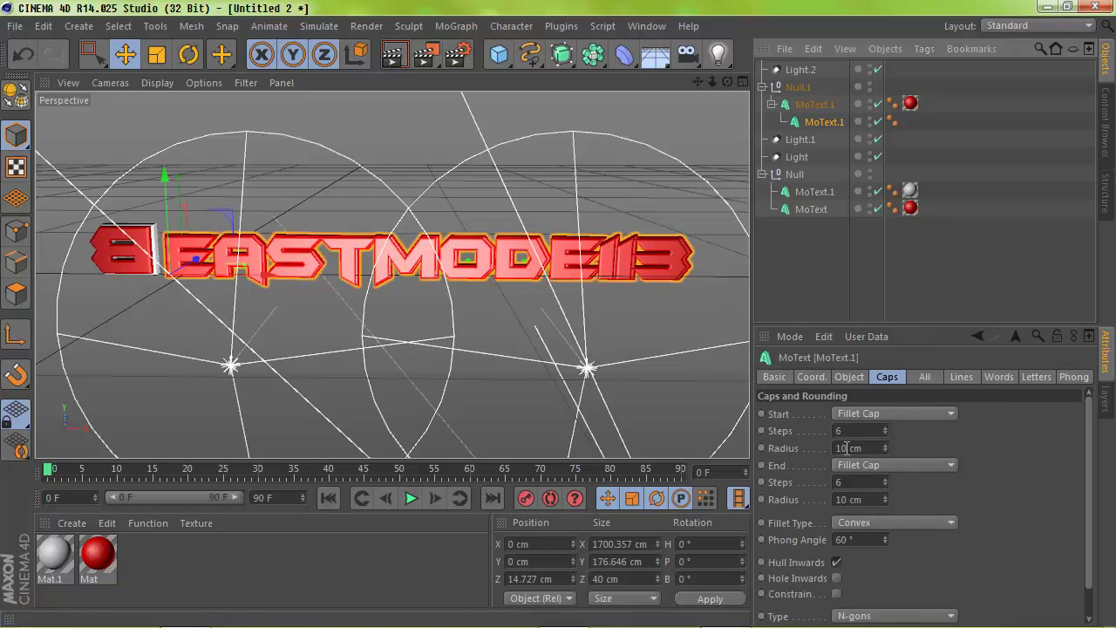
click(403, 60)
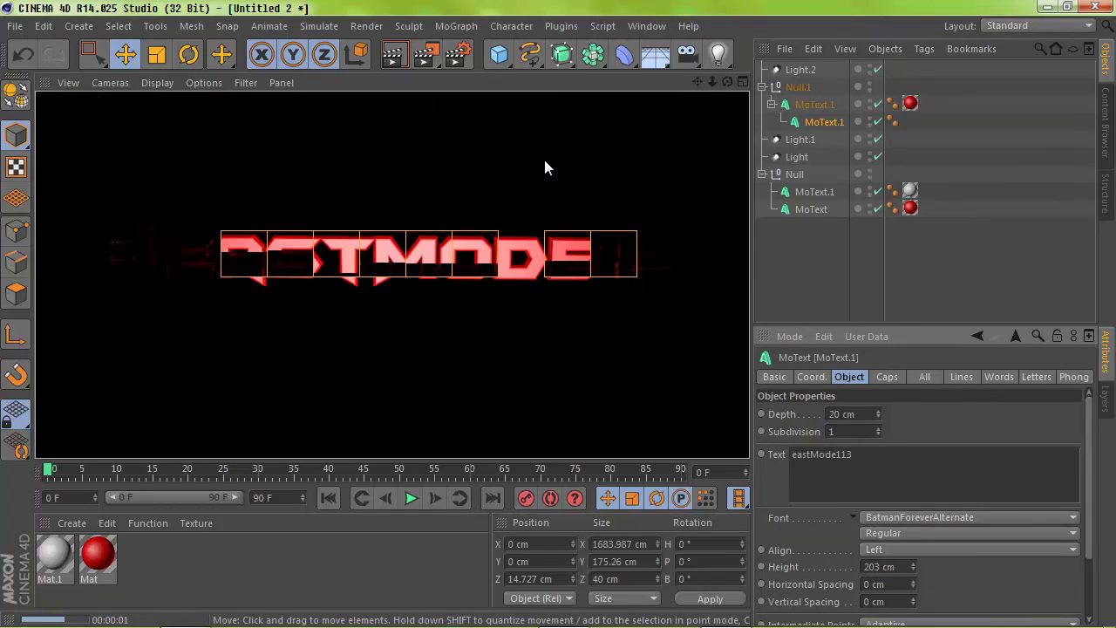
drag(54, 554, 829, 122)
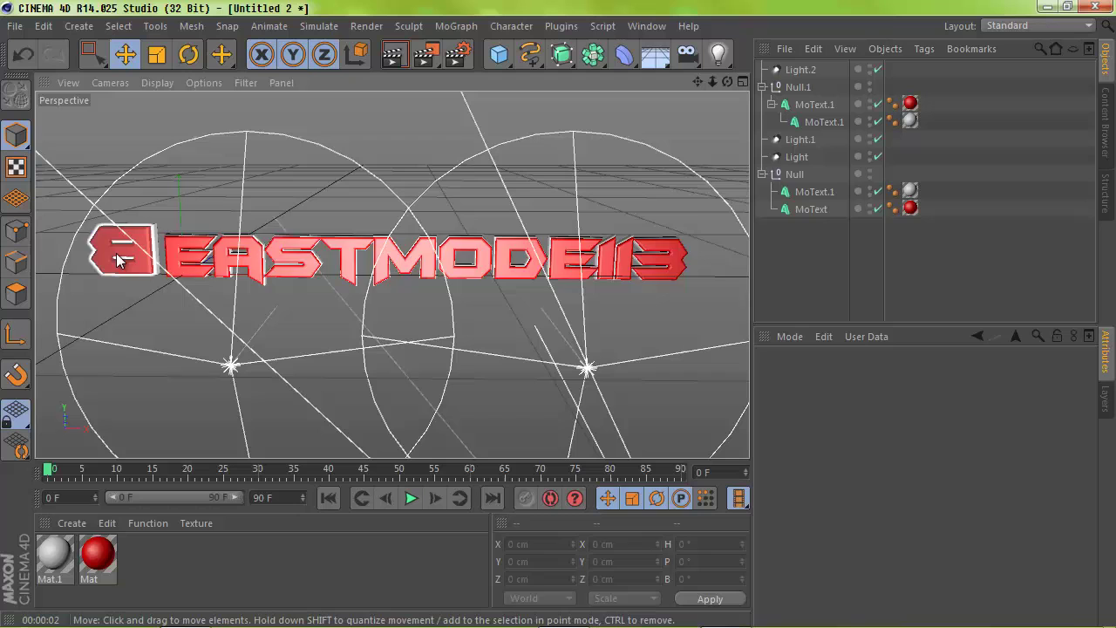
- Try moving the eastMode113 lettering upward, undo it, and render a preview of the logo
click(122, 252)
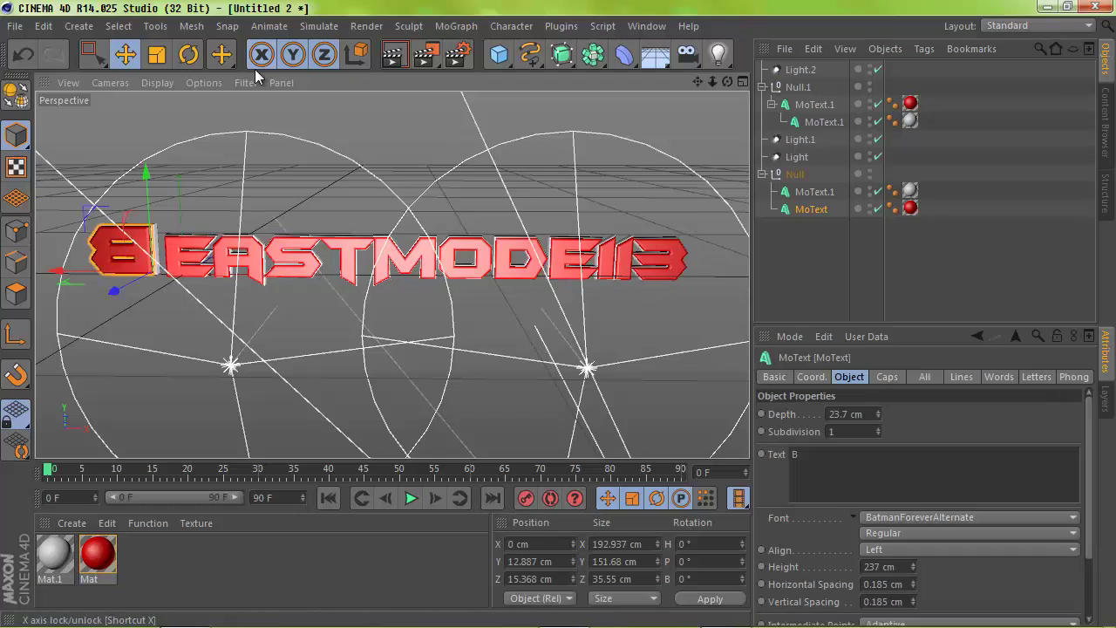
click(772, 174)
key(t)
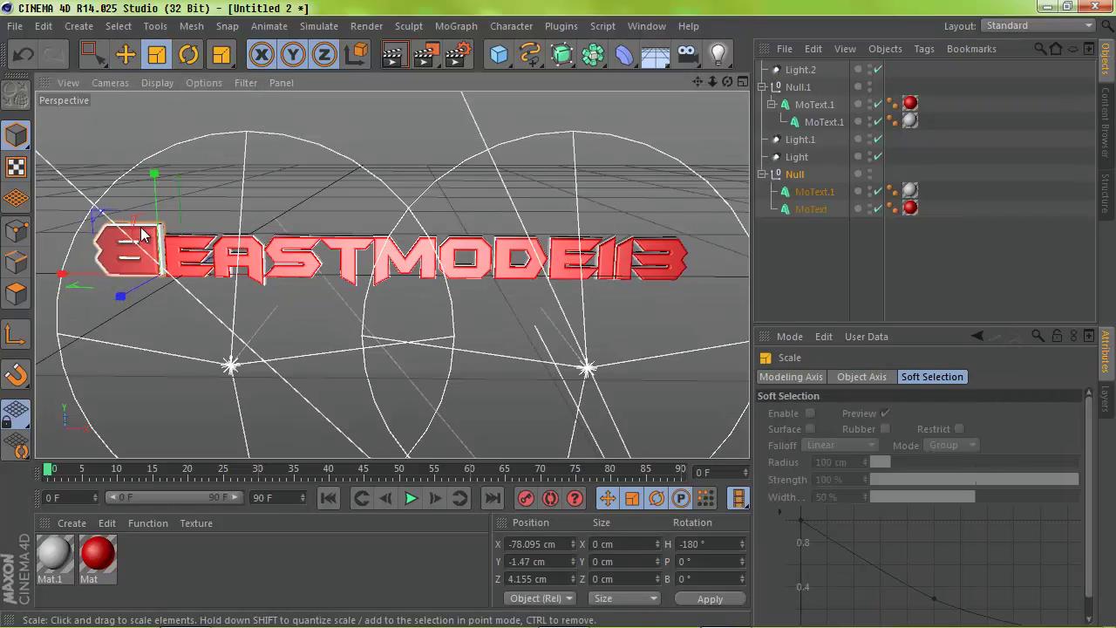
key(0)
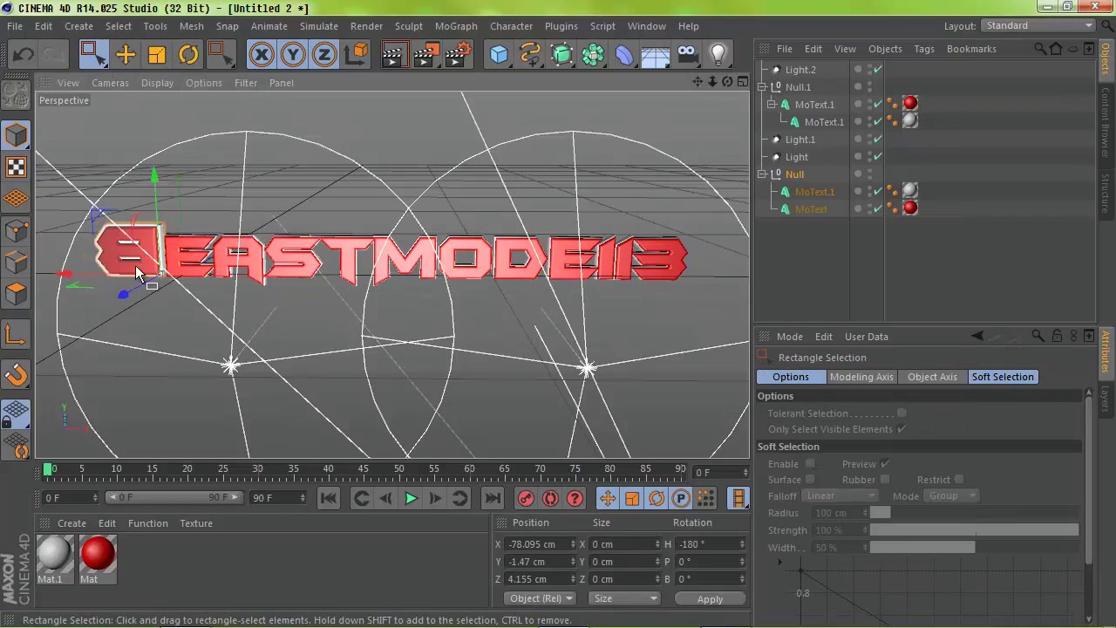
click(392, 61)
click(130, 255)
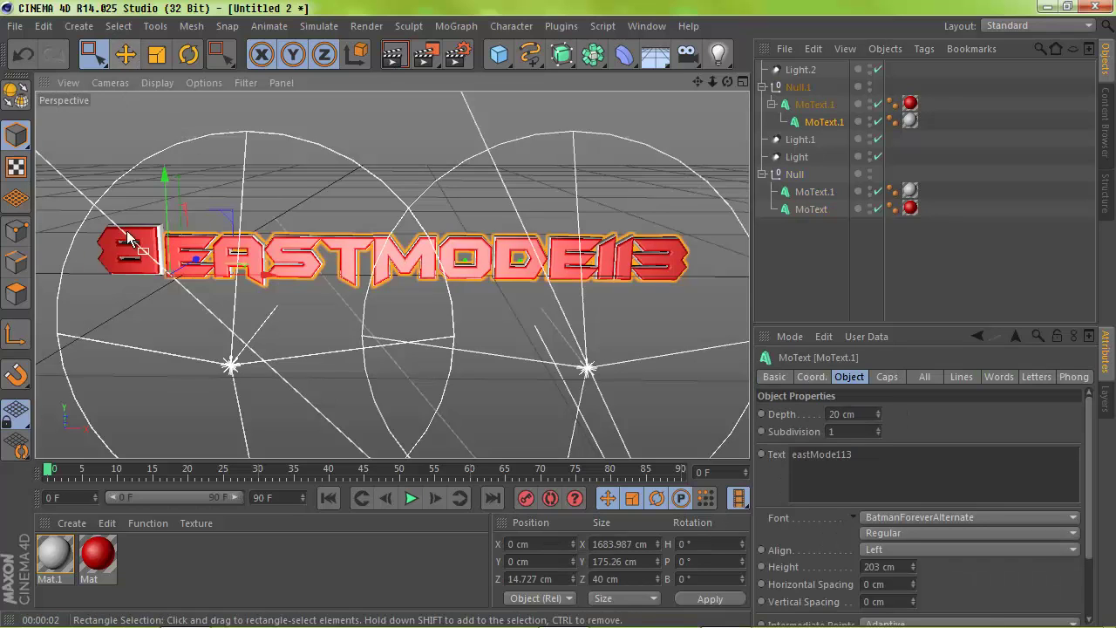
drag(185, 198, 192, 141)
key(ctrl+z)
key(ctrl+z)
key(e)
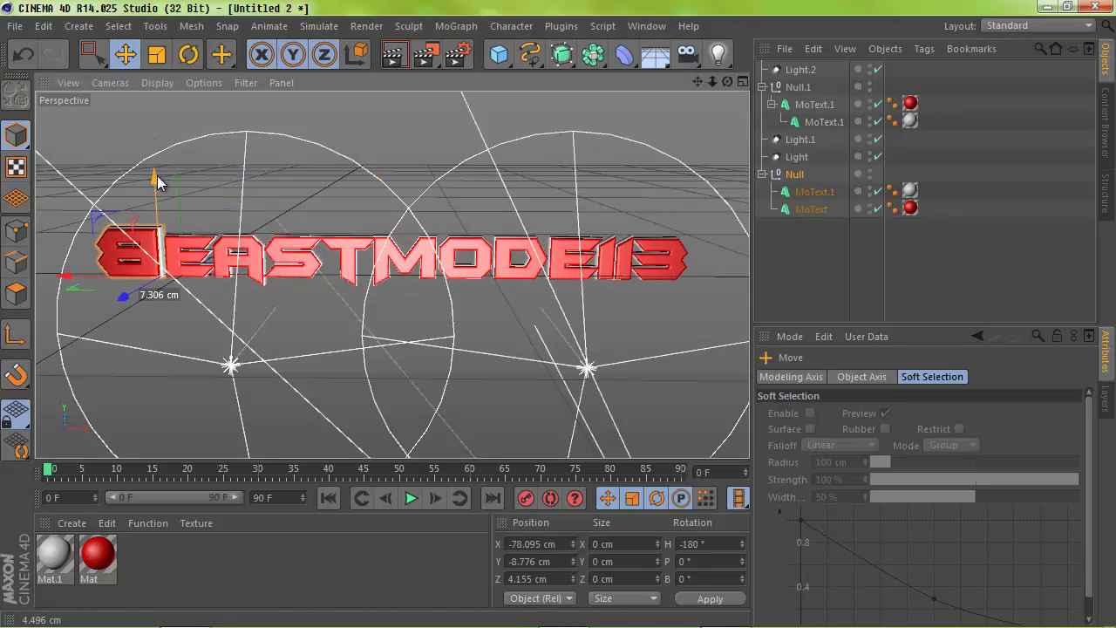
click(402, 64)
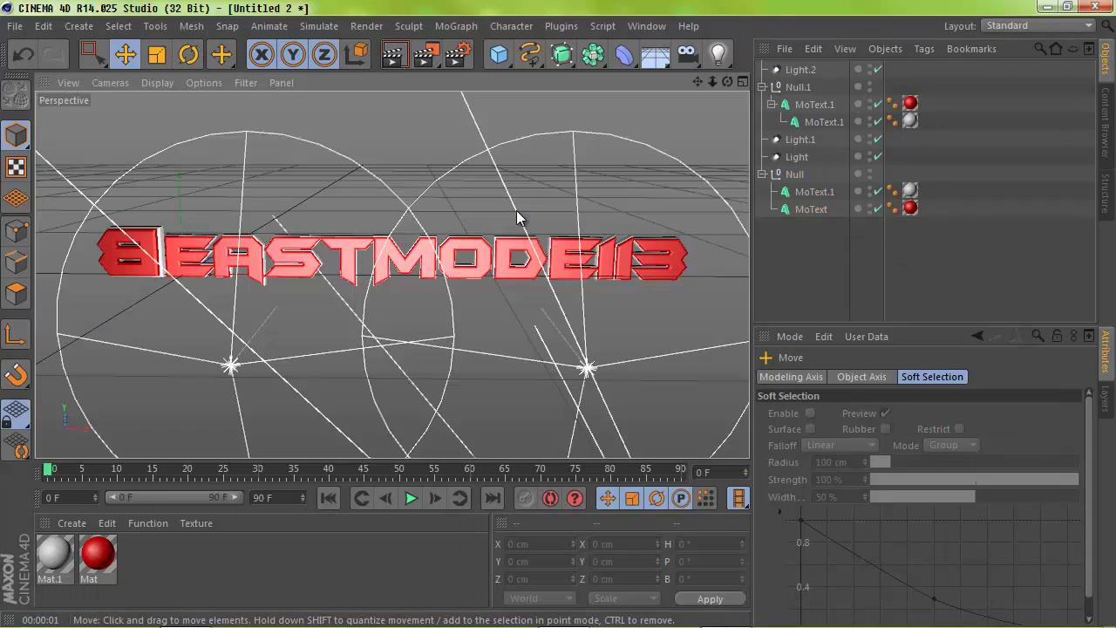
click(719, 54)
- Add a Physical Sky and apply a new luminance-enabled Mat.2 material to it
click(796, 93)
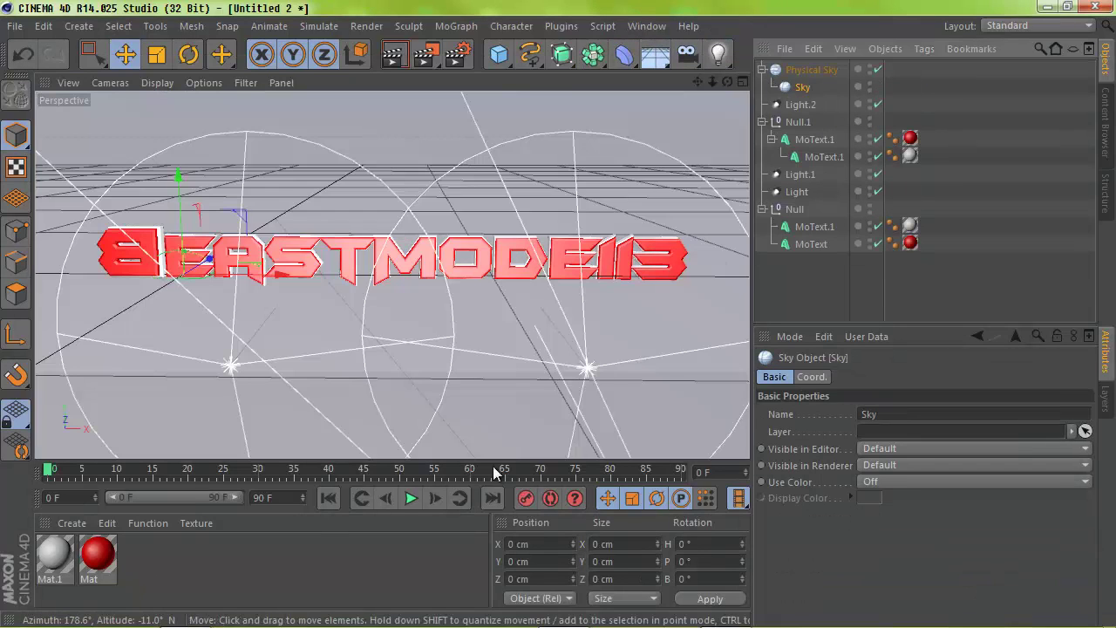
double_click(54, 554)
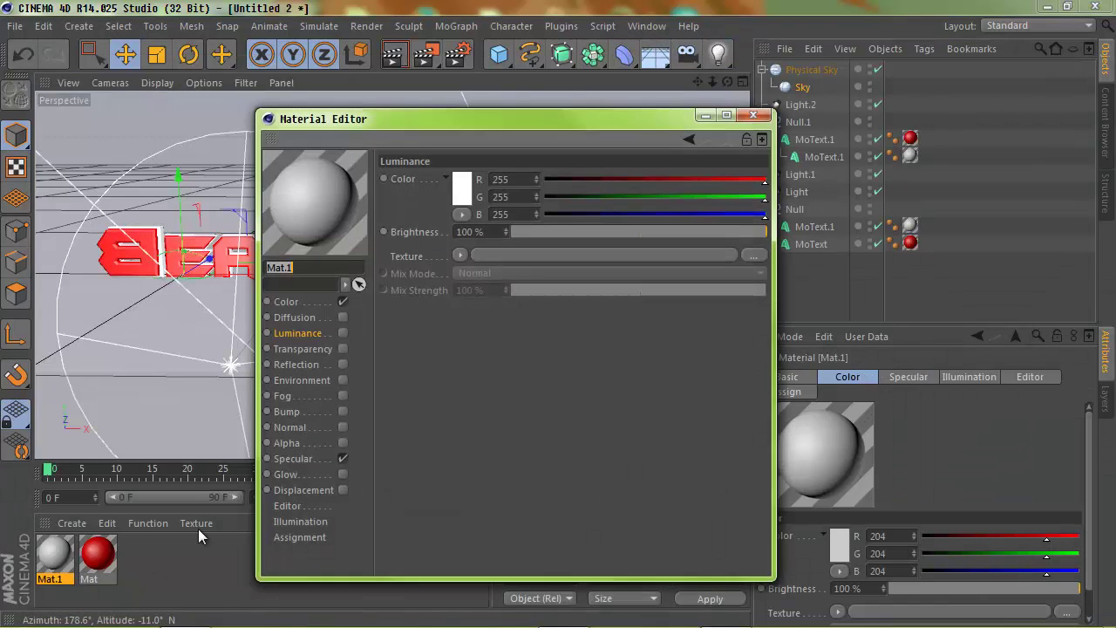
click(170, 483)
double_click(67, 558)
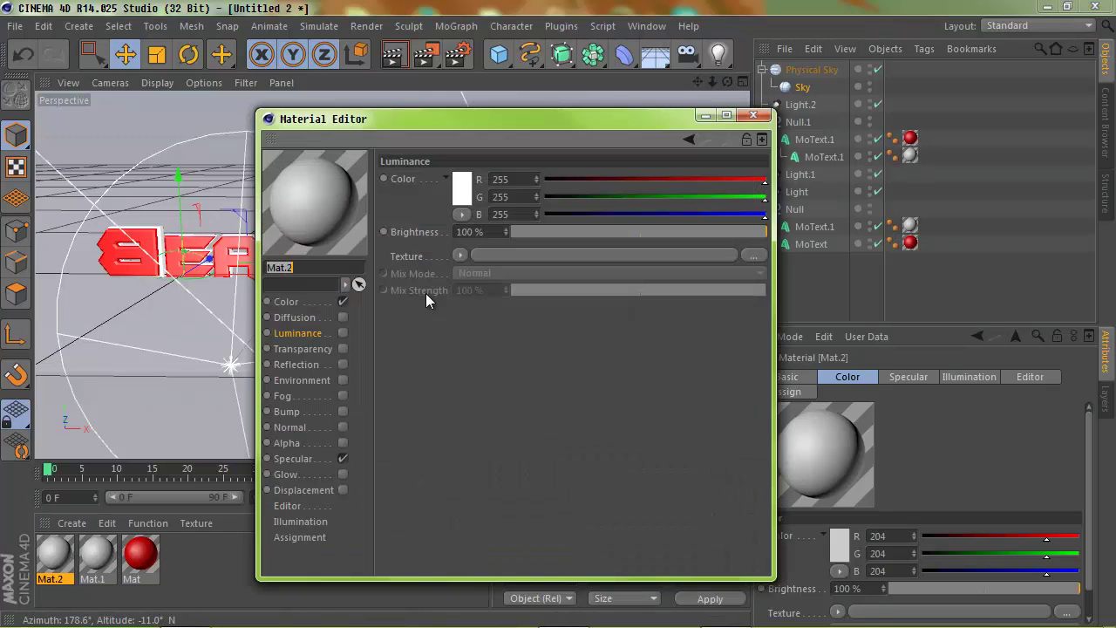
click(342, 332)
click(511, 232)
drag(54, 554, 804, 91)
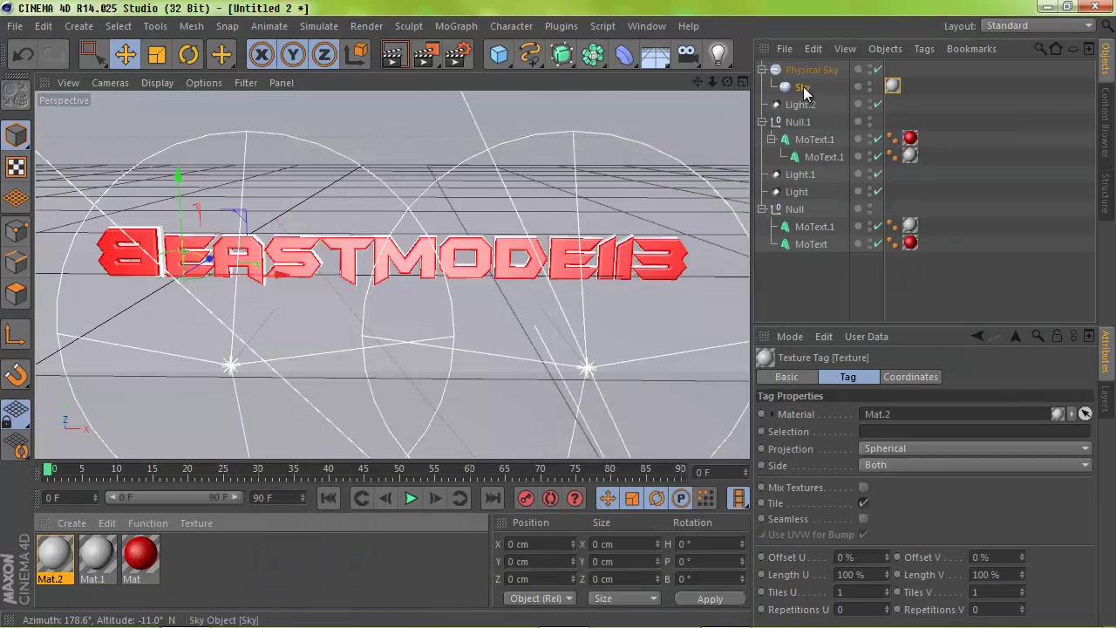
- Render previews to check the light grey sky backdrop
click(395, 56)
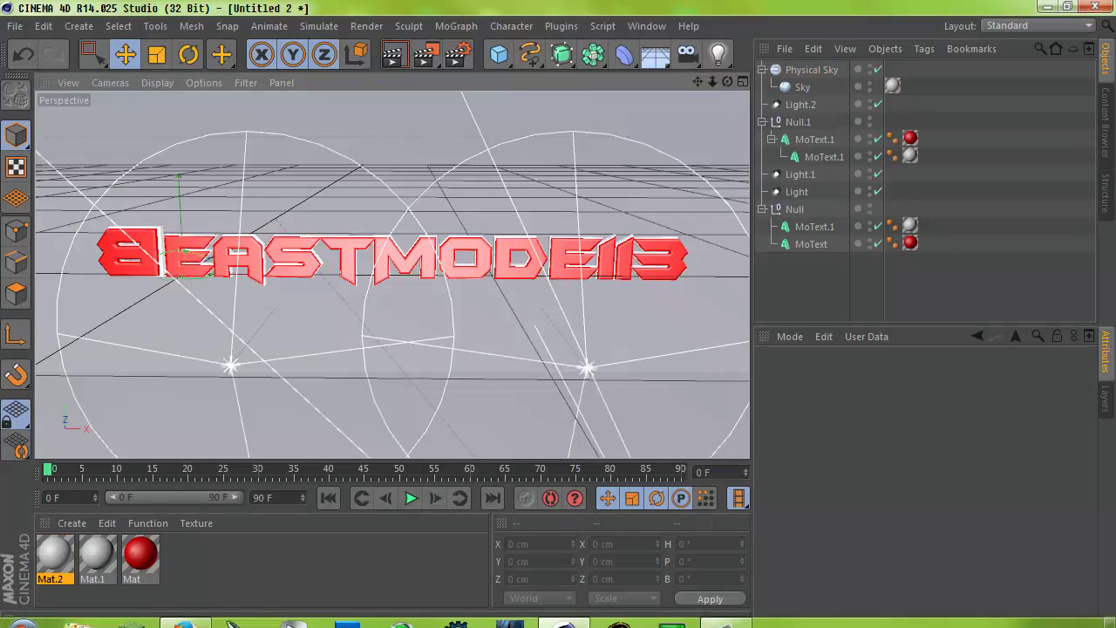
double_click(54, 558)
click(753, 114)
click(394, 56)
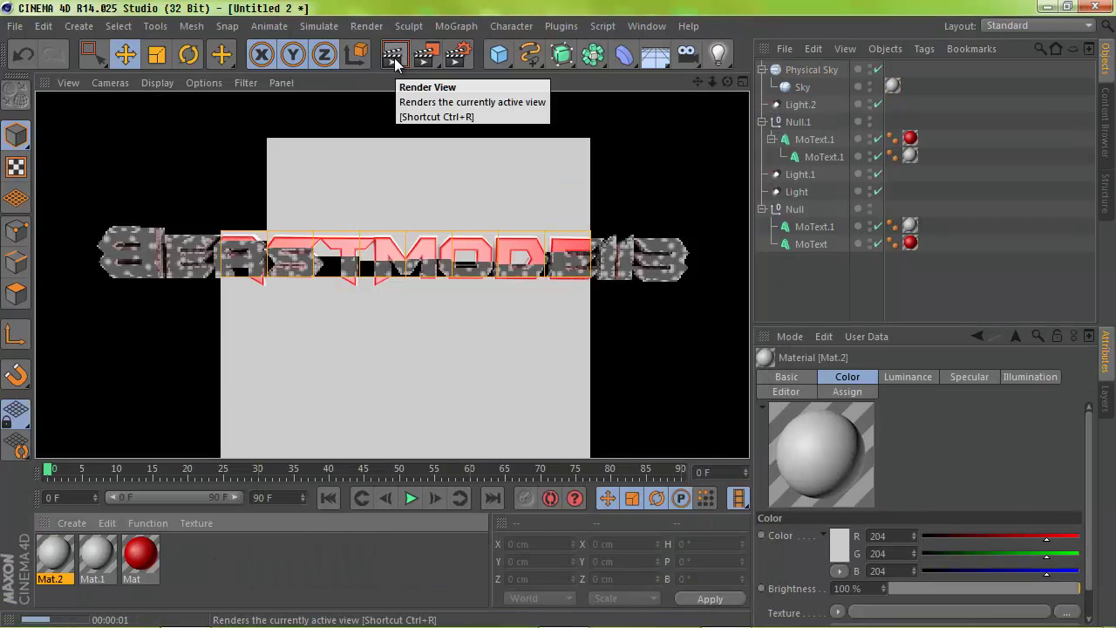
click(439, 227)
- Set the inner MoText.1 bevel cap steps to 9
click(438, 227)
click(887, 377)
double_click(839, 431)
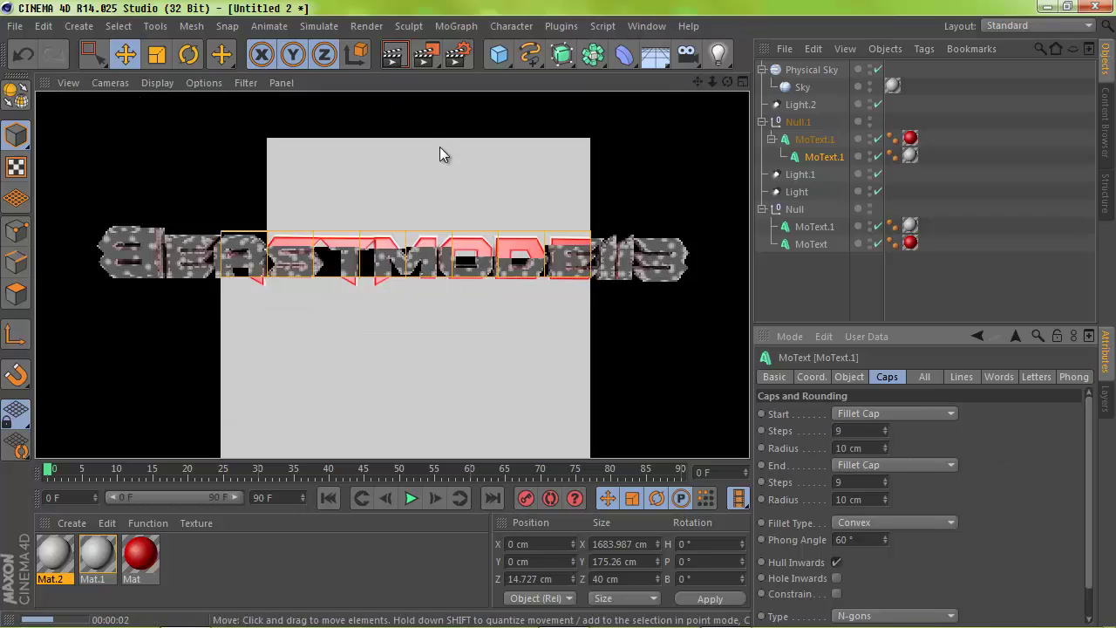
- Set the MoText.1 start cap radius to 12 cm and preview the bevel in a render
click(439, 146)
click(824, 157)
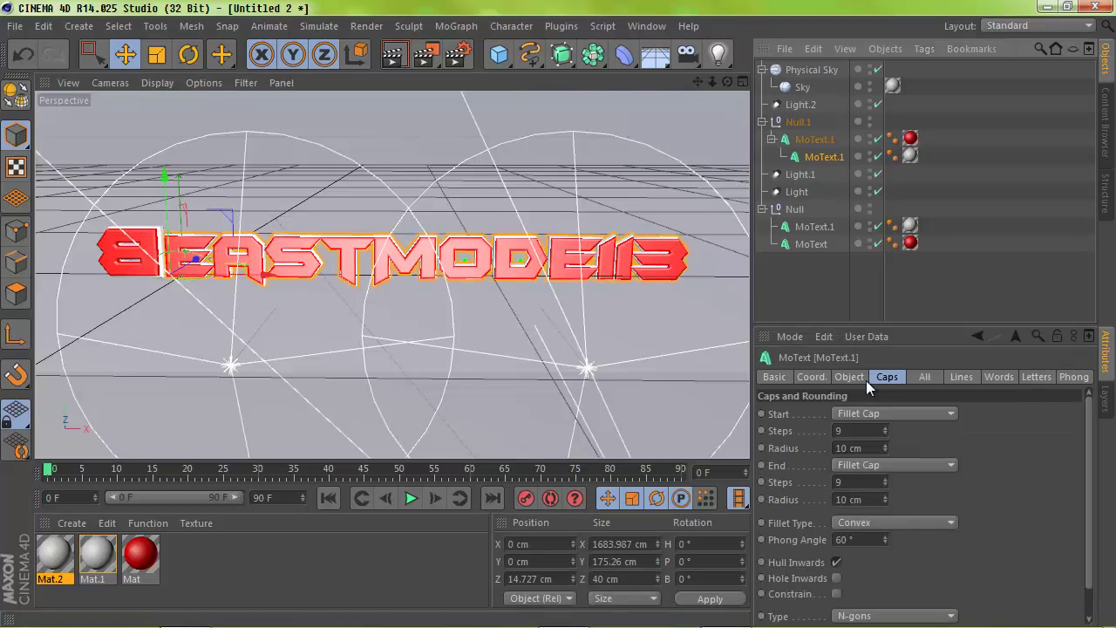
double_click(861, 499)
text(1)
text(12)
key(Return)
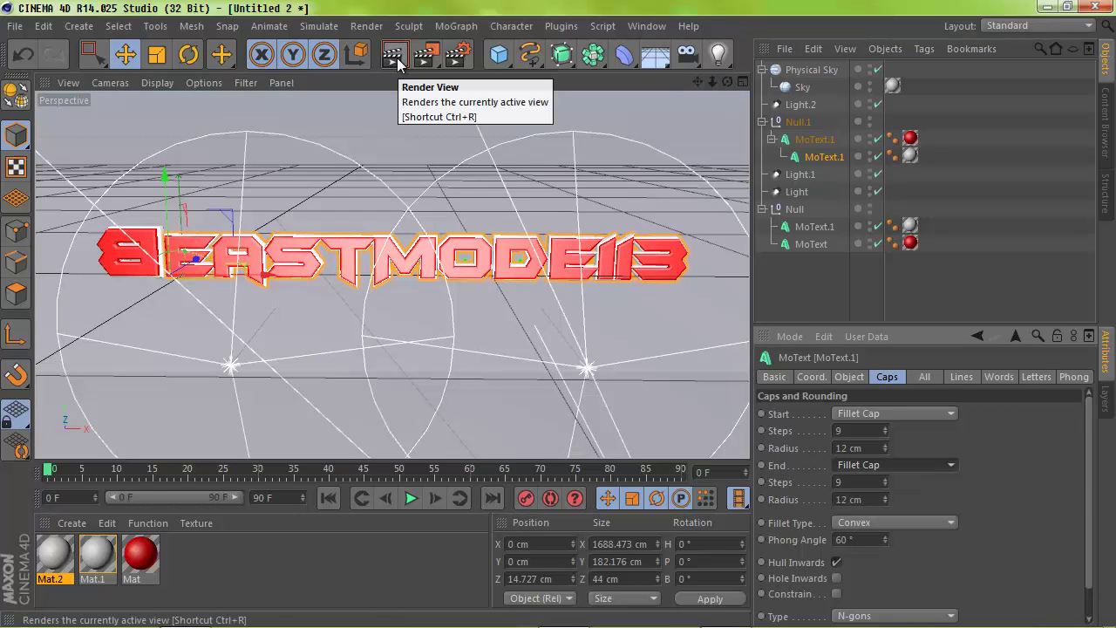
click(394, 56)
click(511, 212)
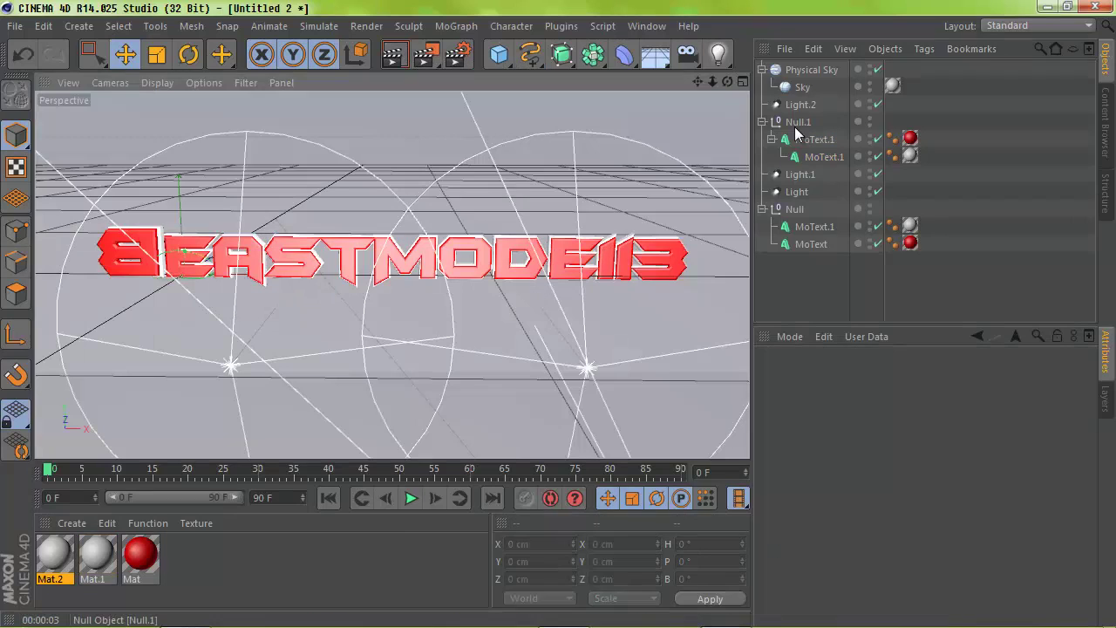
- Select Light.2 and Light.1 and check the scene lighting with quick preview renders
click(660, 386)
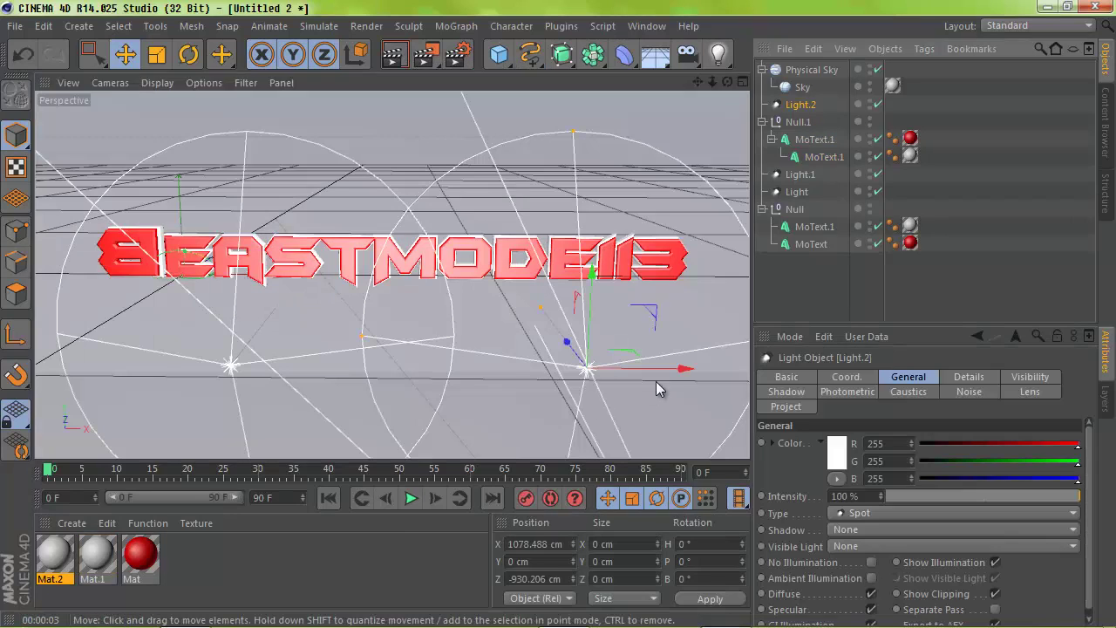
click(229, 367)
click(218, 365)
click(399, 56)
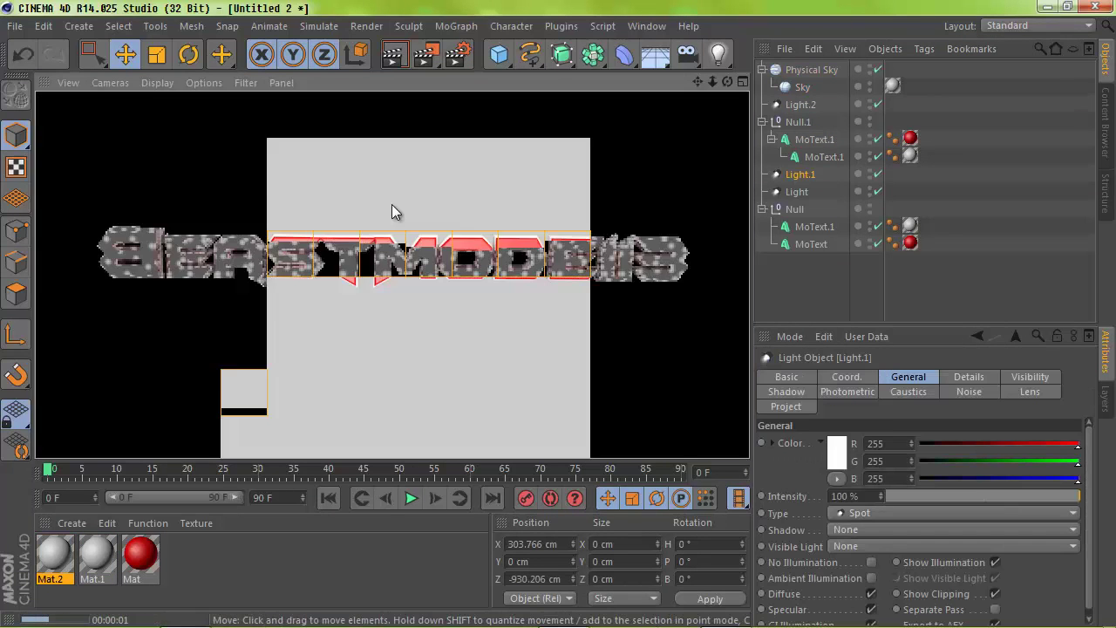
click(252, 279)
click(252, 281)
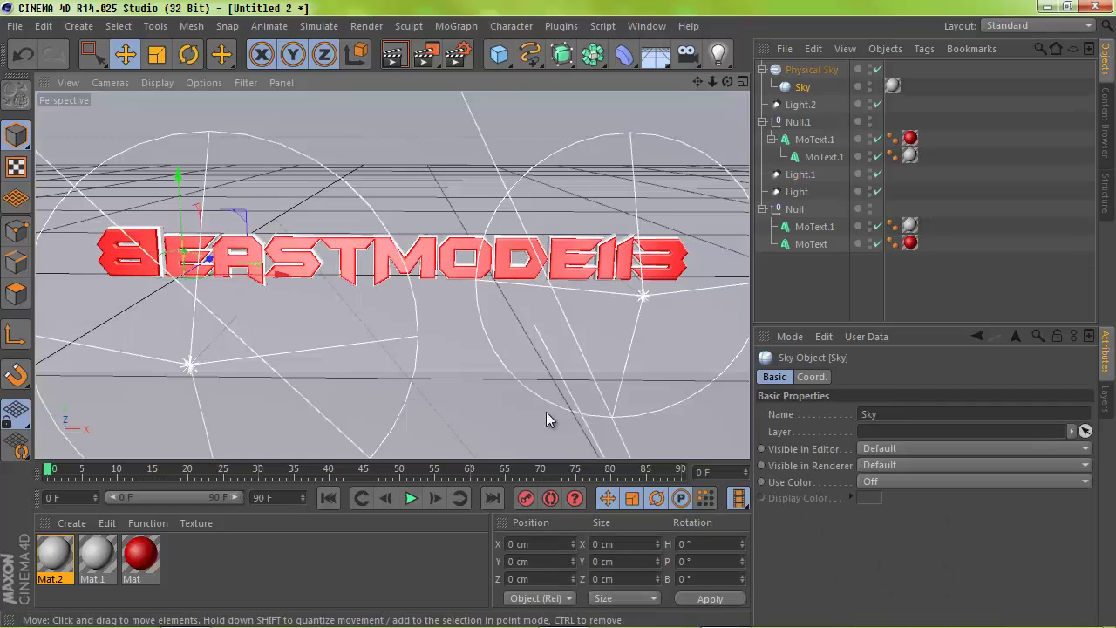
click(193, 367)
click(394, 57)
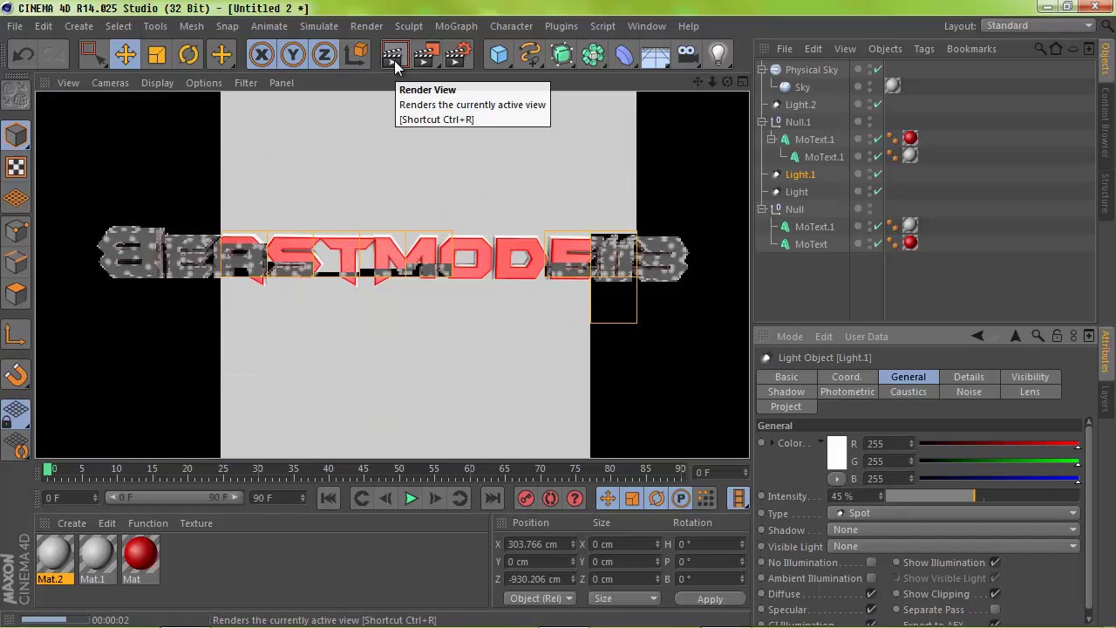
click(642, 297)
- Reselect Light.1 and recheck the lighting in another preview render
click(497, 401)
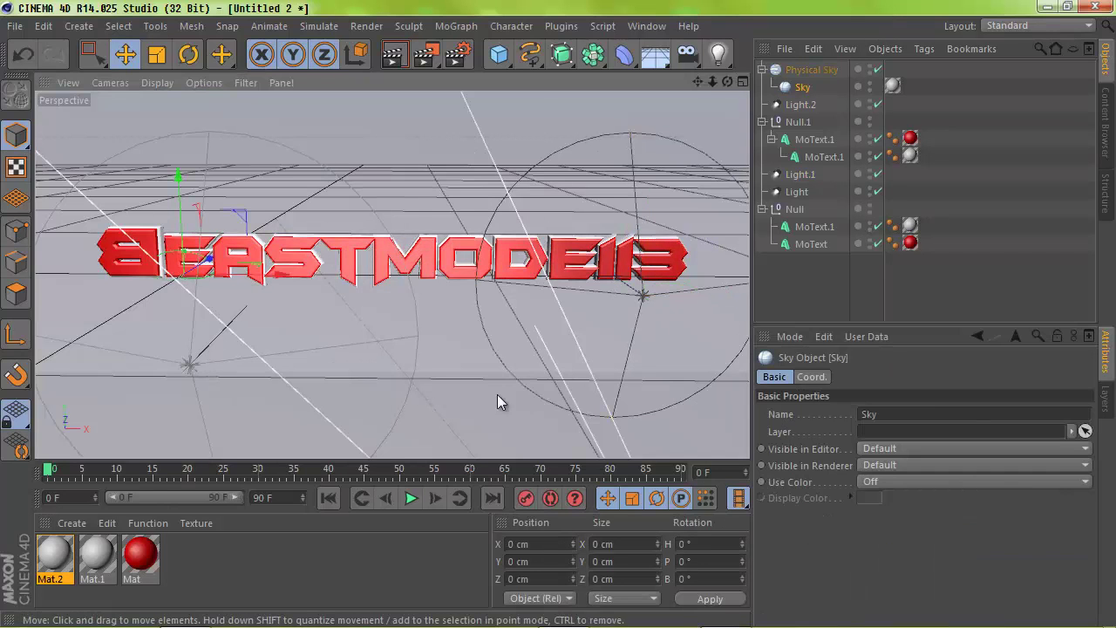
click(194, 366)
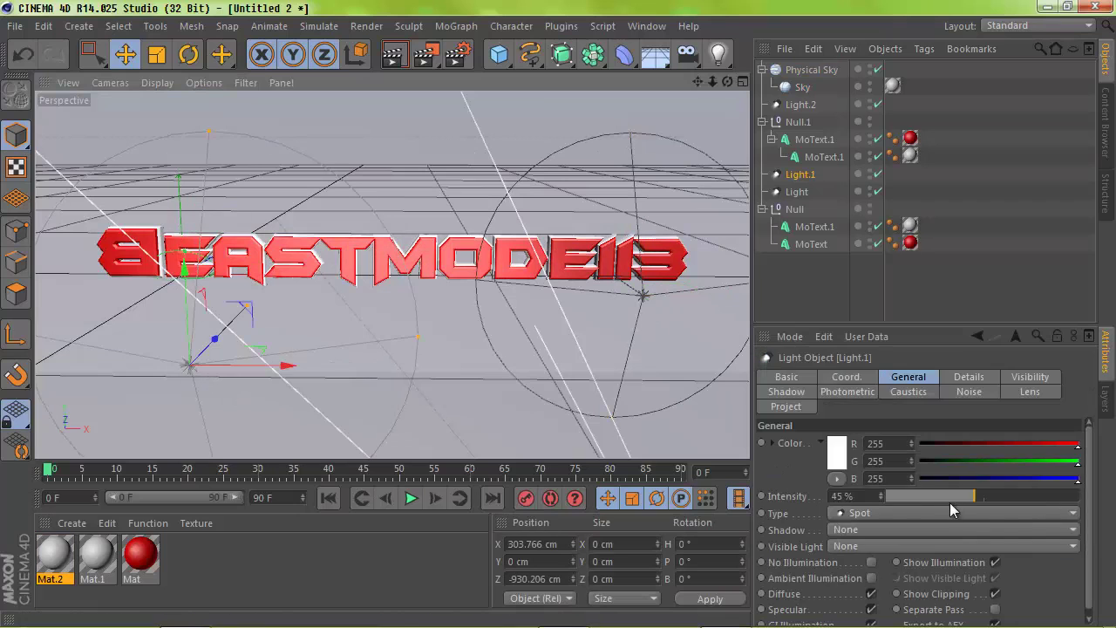
click(388, 57)
click(695, 362)
click(694, 363)
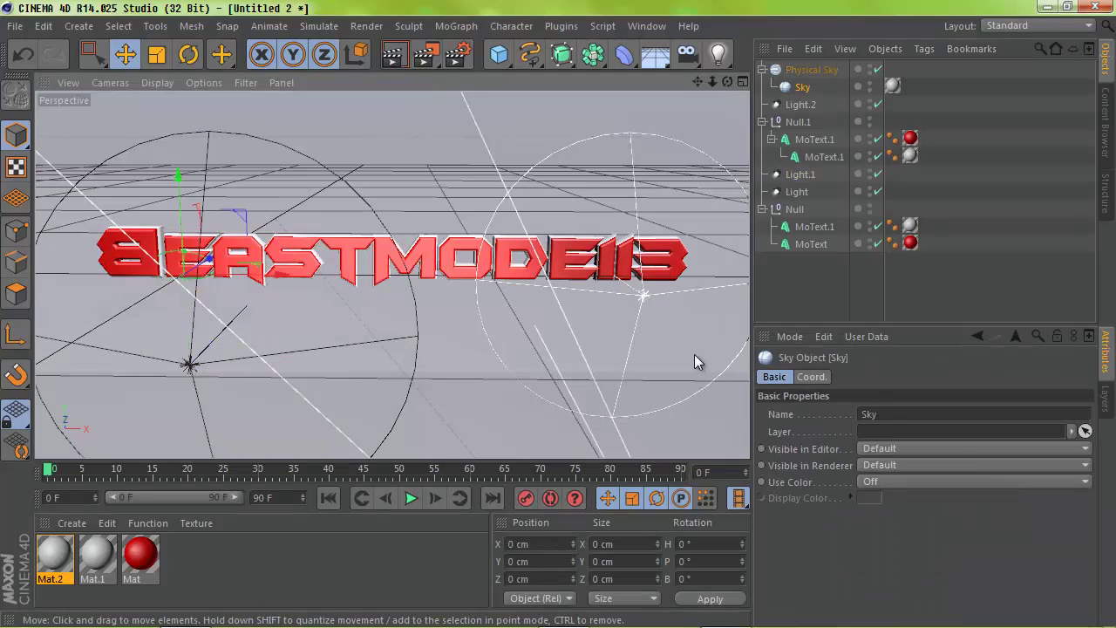
click(642, 298)
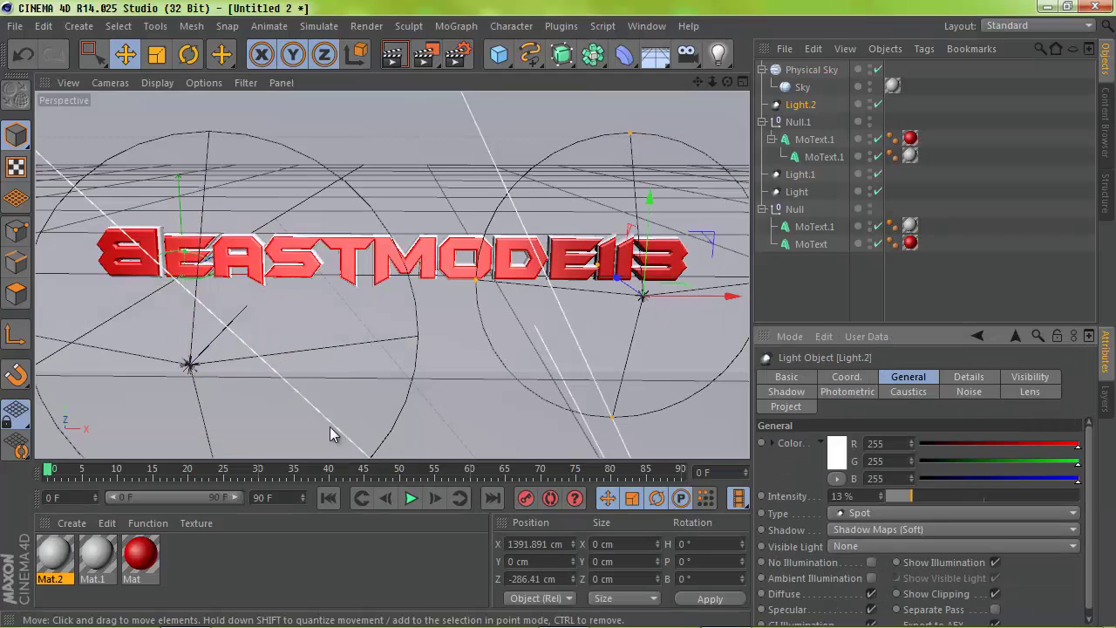
- Give Light.1 soft shadow maps and preview the shadows around the logo
click(859, 514)
click(863, 529)
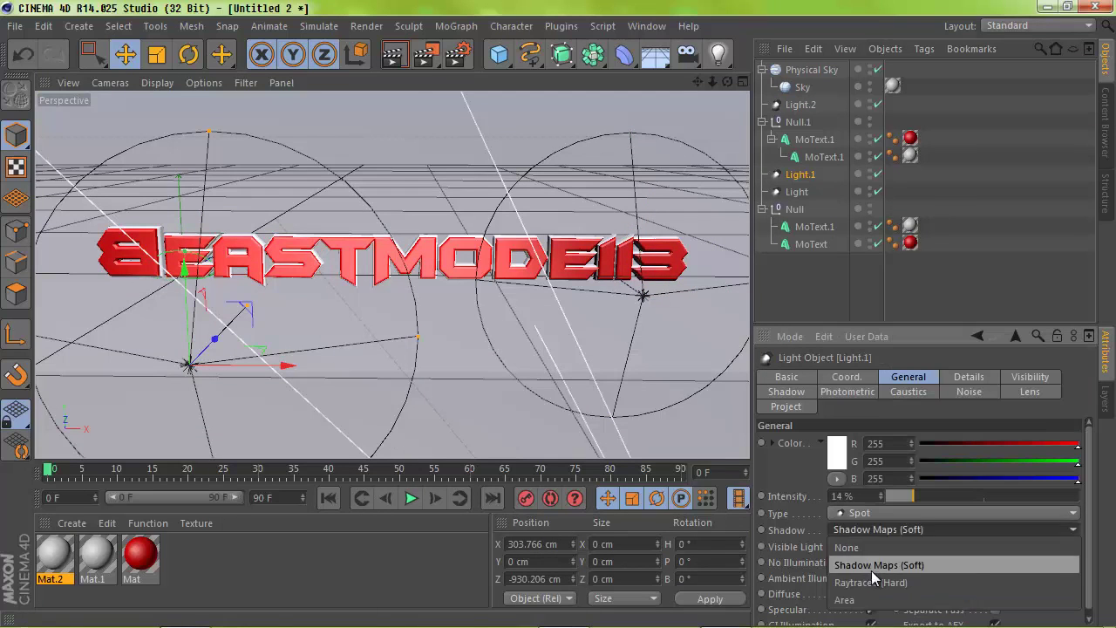
click(871, 570)
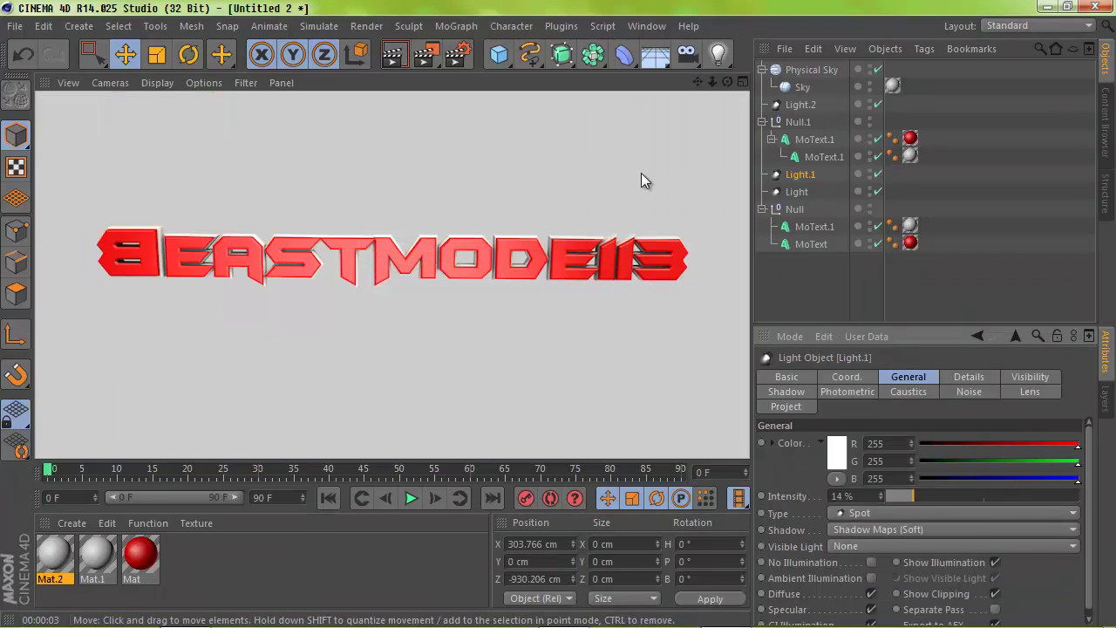
click(641, 172)
mouse_move(559, 314)
alt+mouse_down()
mouse_move(408, 283)
mouse_move(558, 313)
alt+mouse_up()
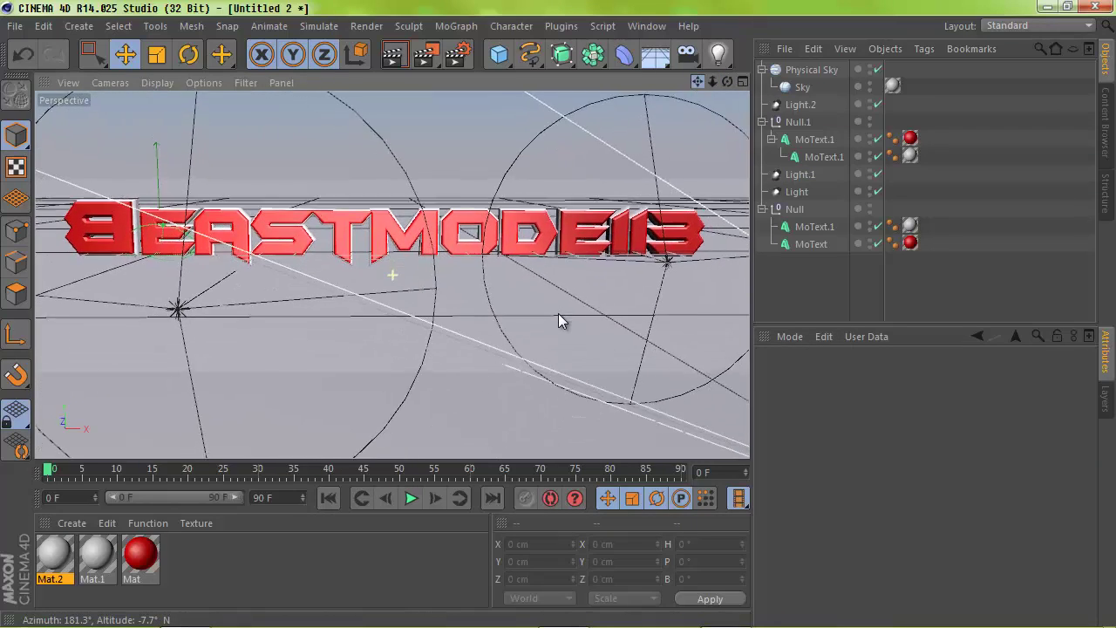
click(396, 55)
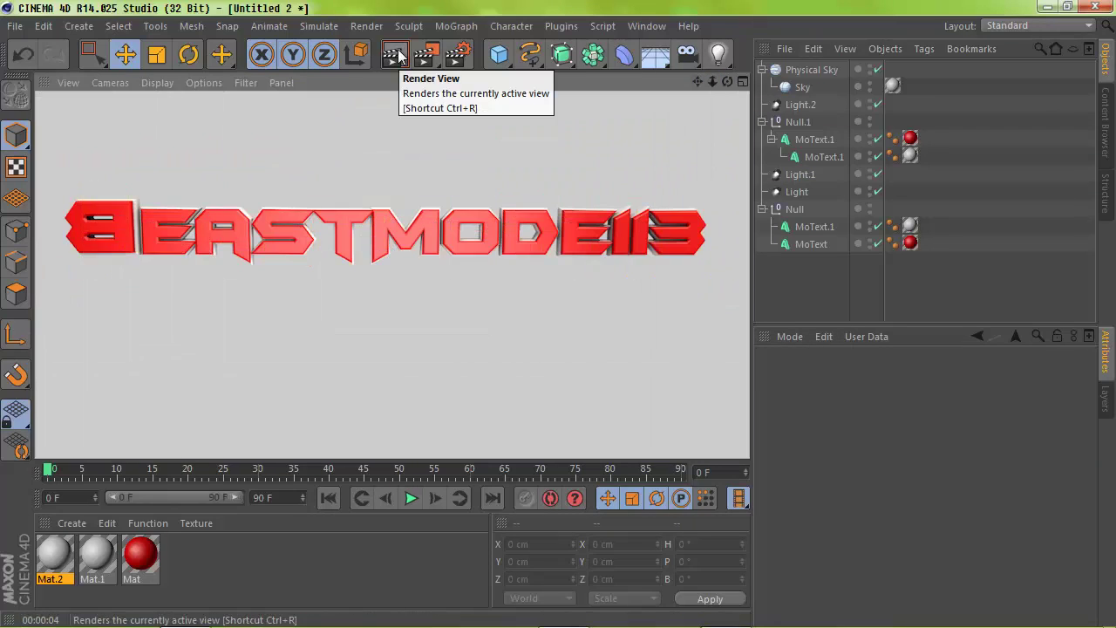
click(181, 309)
- Move Light.1 further left of the text and preview the lighting
click(181, 309)
click(181, 308)
drag(252, 310, 146, 317)
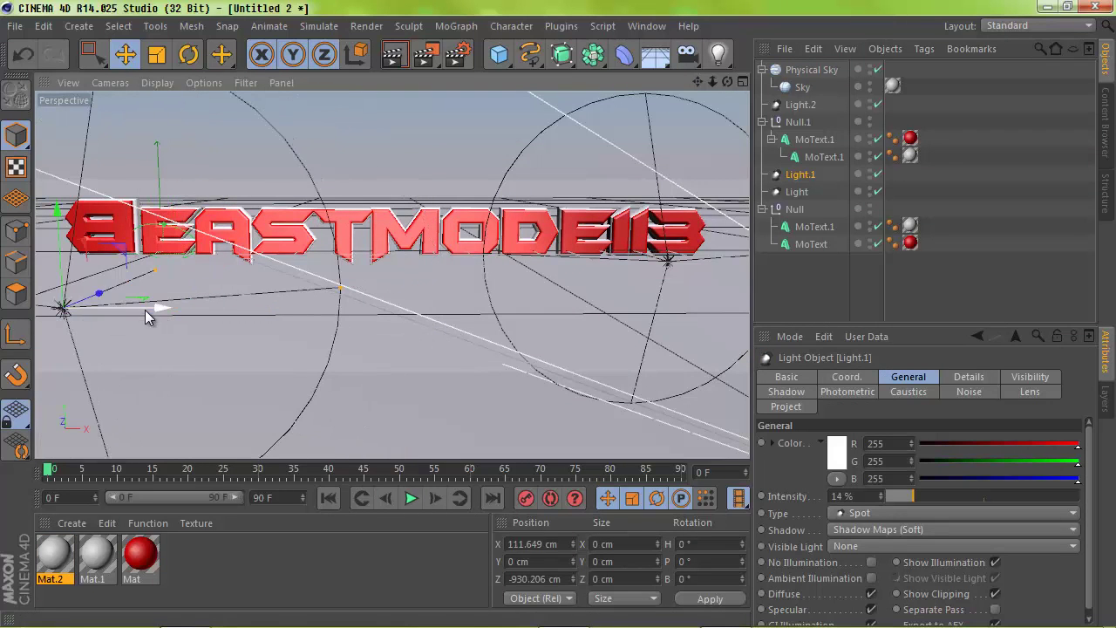
drag(651, 310, 735, 264)
click(396, 55)
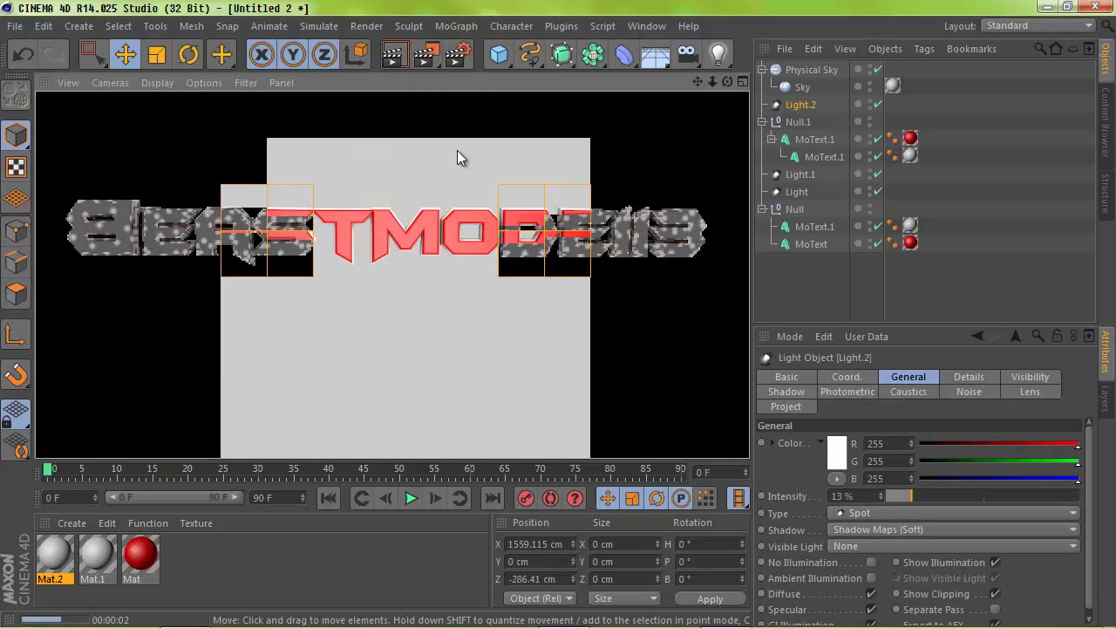
- Move Light.2 to the centre of the text and preview the render
click(457, 150)
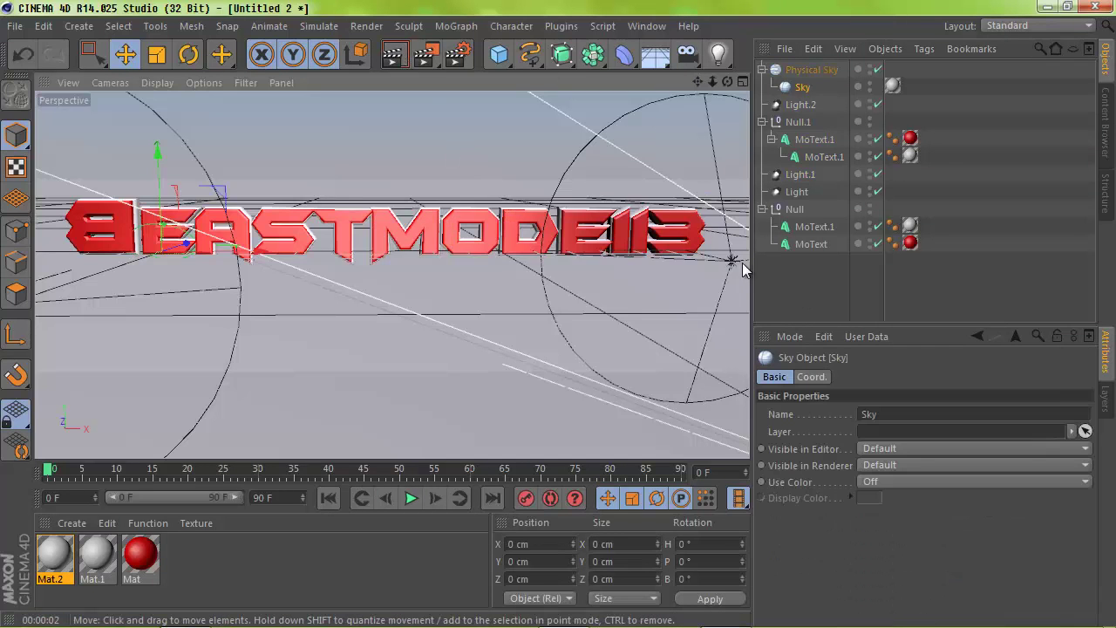
click(800, 104)
drag(663, 270, 487, 276)
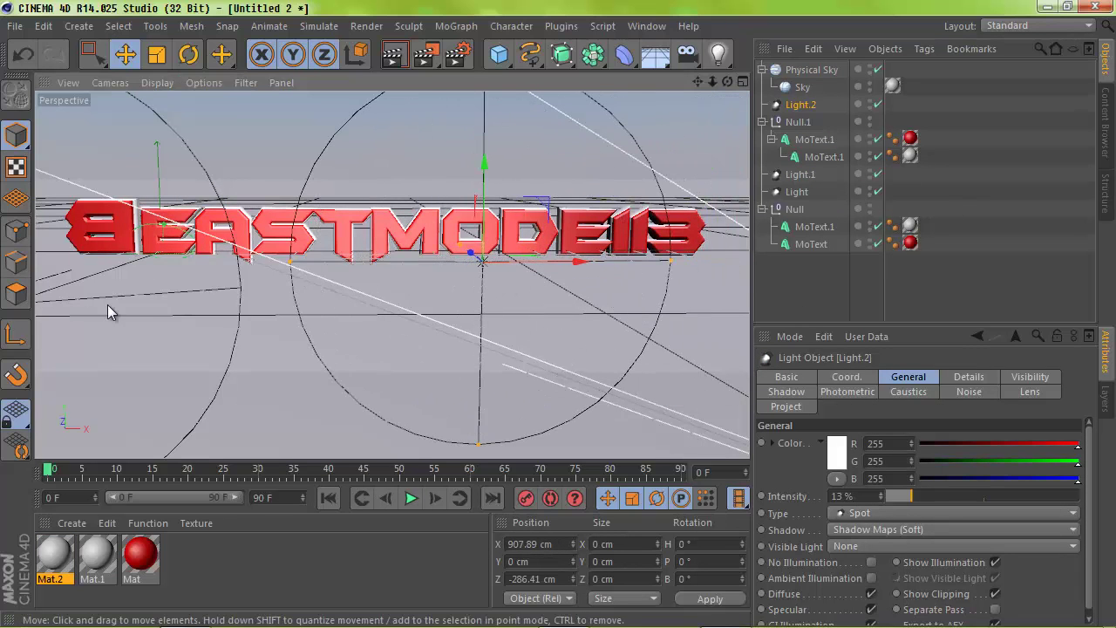
click(393, 55)
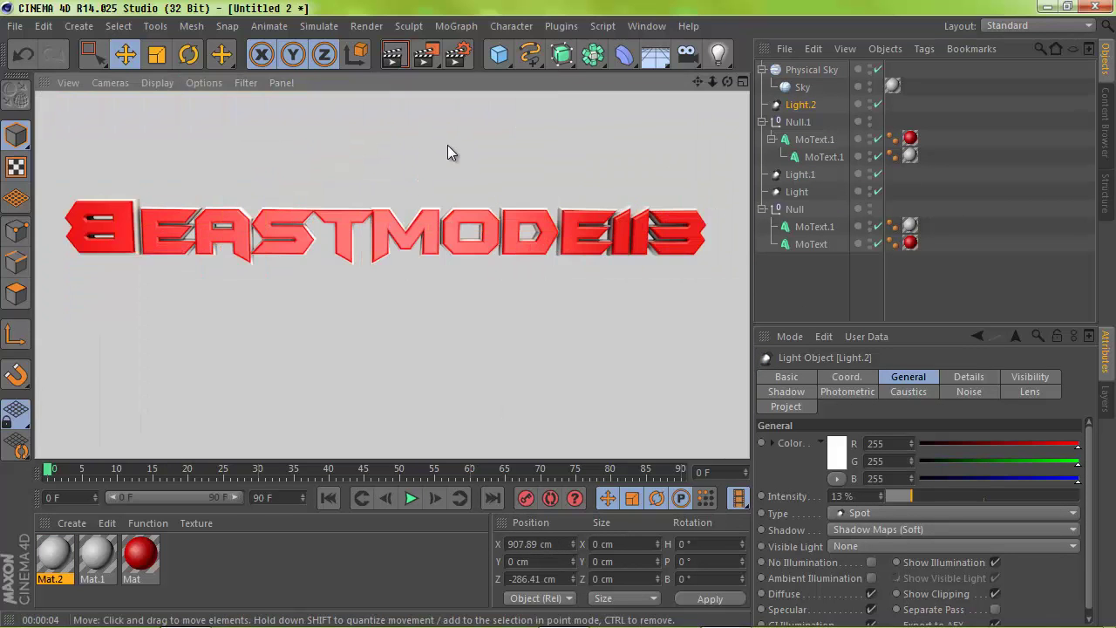
click(488, 264)
- Raise Light.1 intensity to 27%, delete the extra Light object, and re-render
click(478, 259)
drag(909, 494, 939, 495)
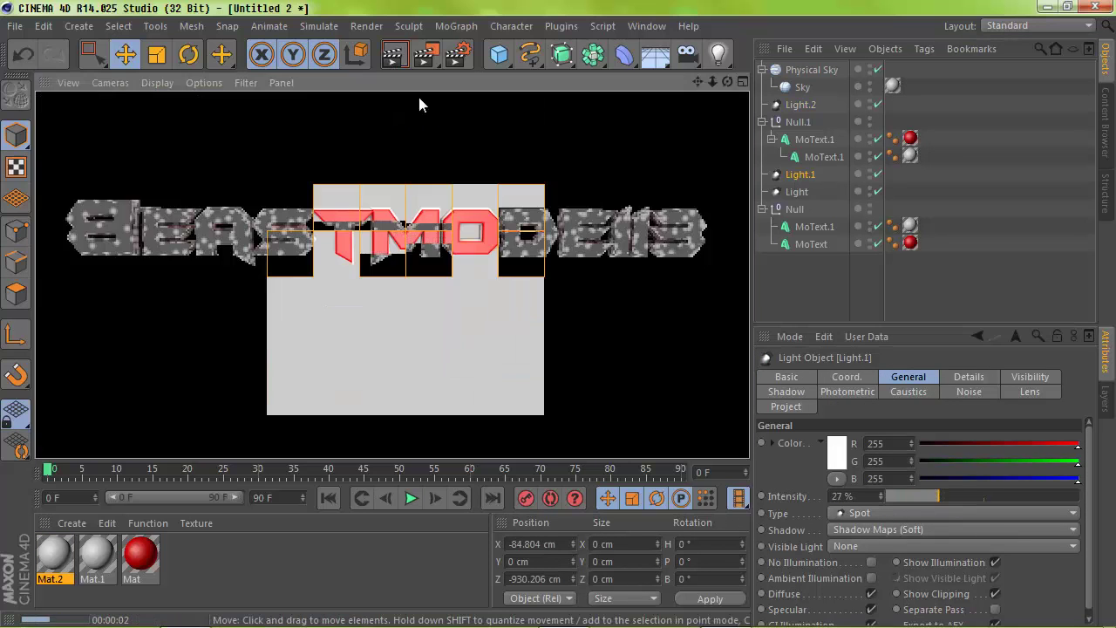
click(797, 192)
key(Delete)
click(390, 59)
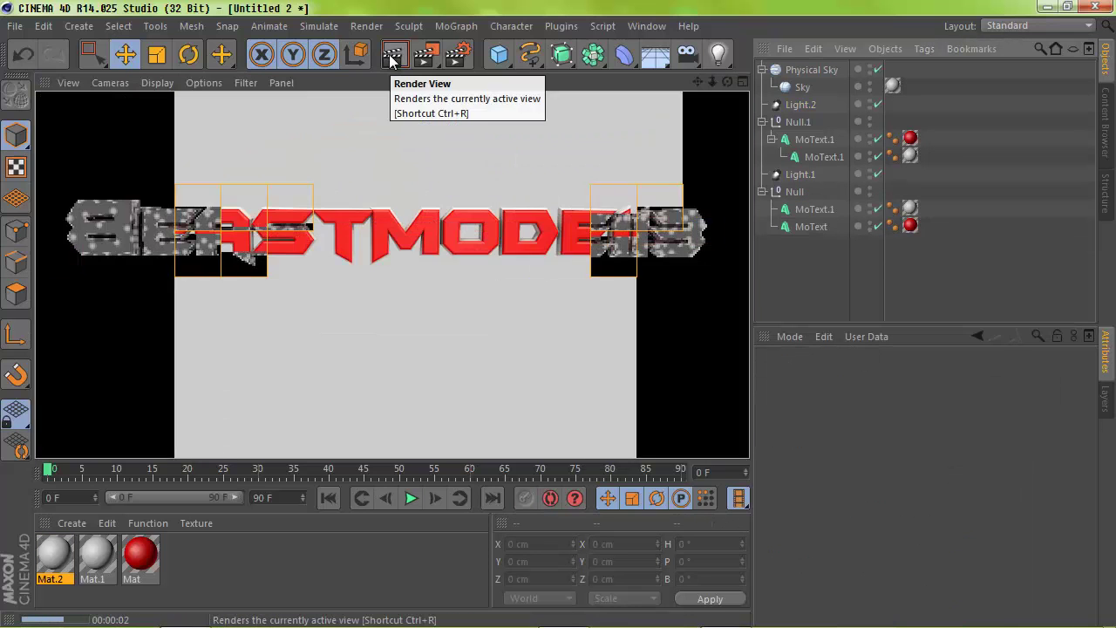
- Start a Picture Viewer render, then stop it and orbit the view slightly
click(425, 56)
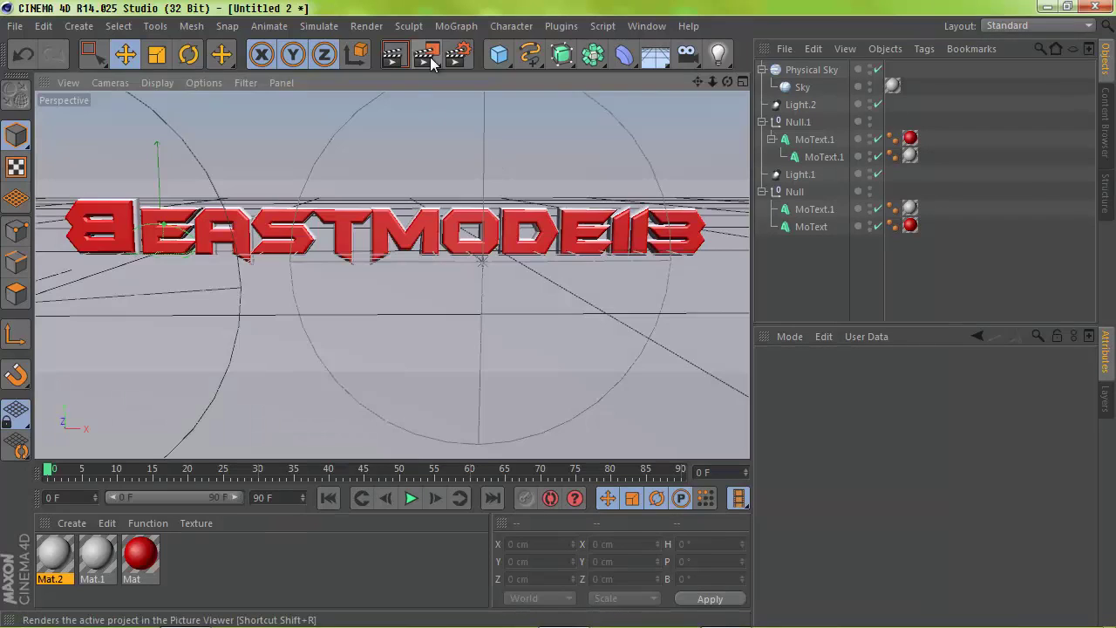
click(1064, 7)
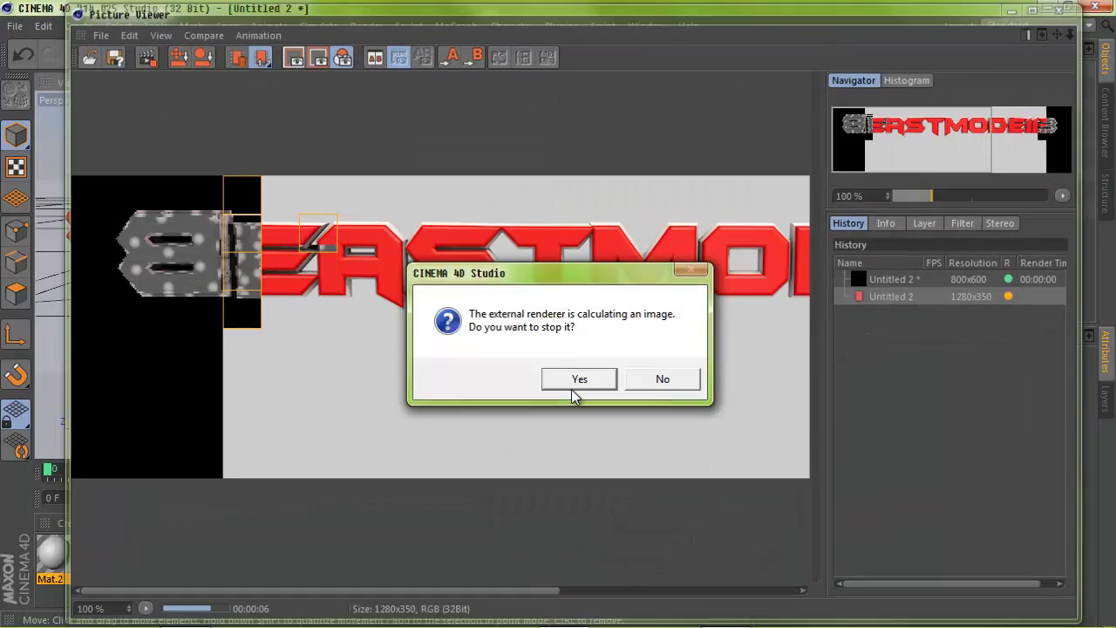
click(571, 389)
alt+drag(557, 315, 557, 314)
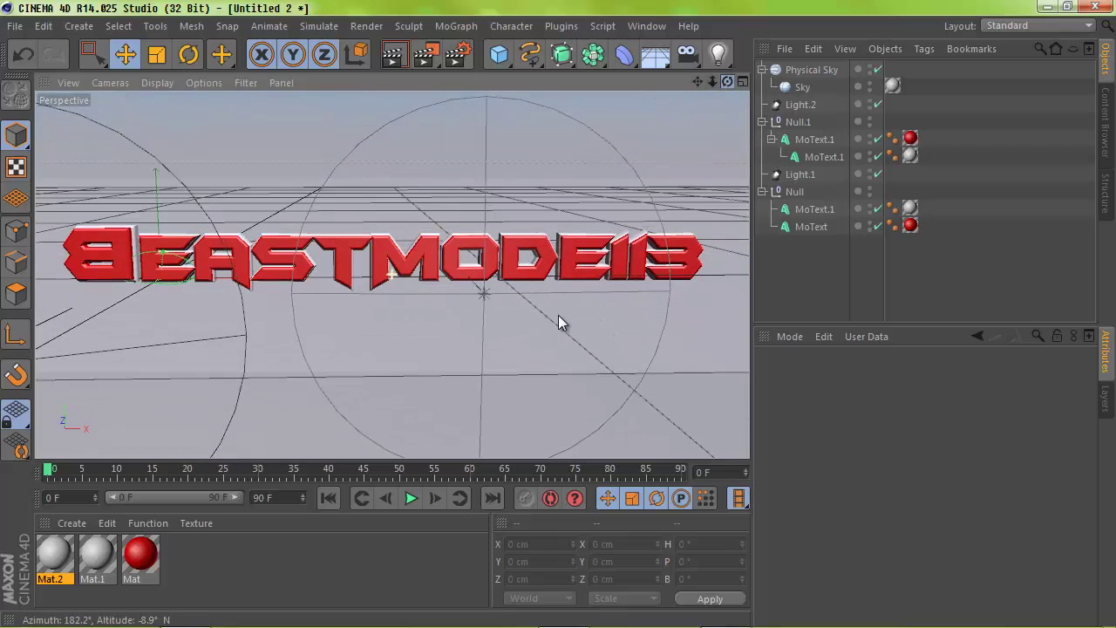
- Re-render to the Picture Viewer and save the image in PNG format
click(426, 58)
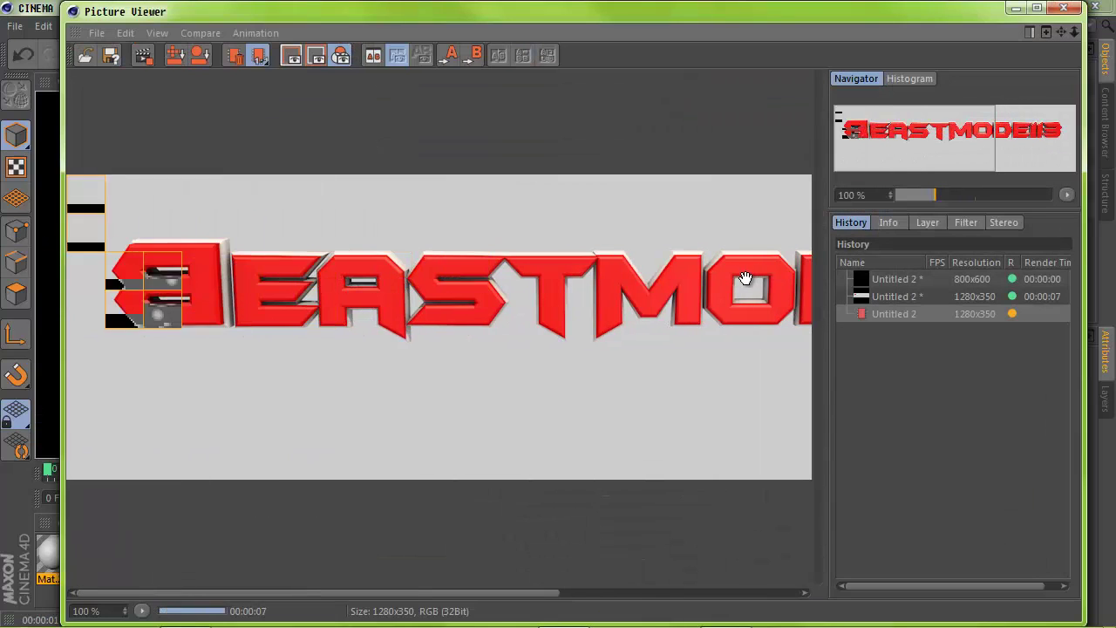
right_click(898, 314)
click(872, 508)
click(822, 325)
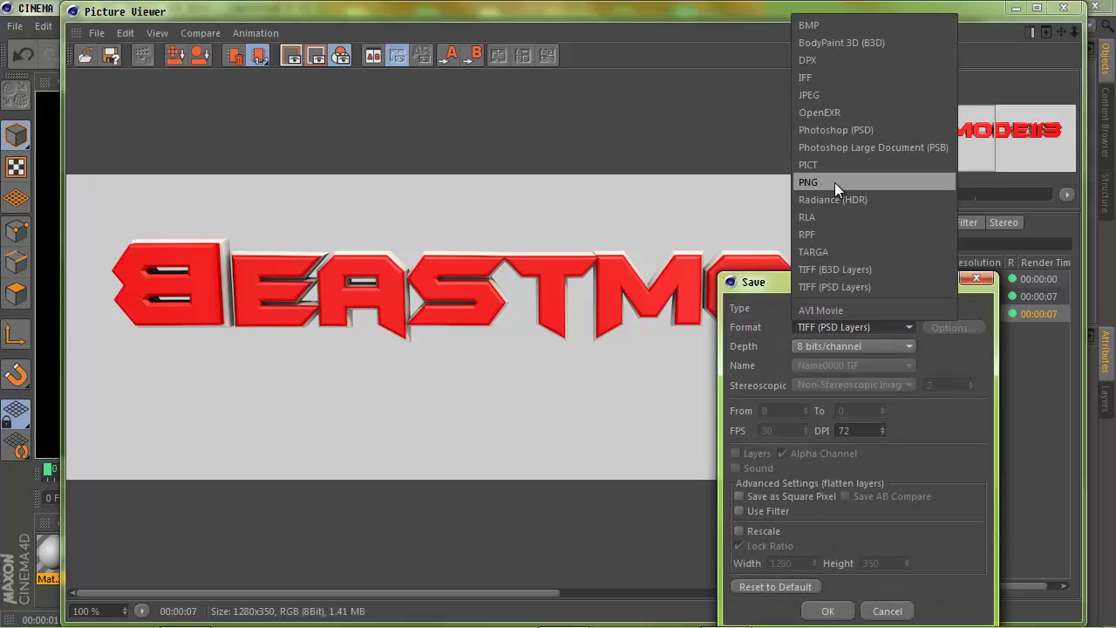
click(834, 182)
click(827, 610)
key(Return)
- Launch Photoshop and open the rendered Untitled 2.png image in it
click(1014, 8)
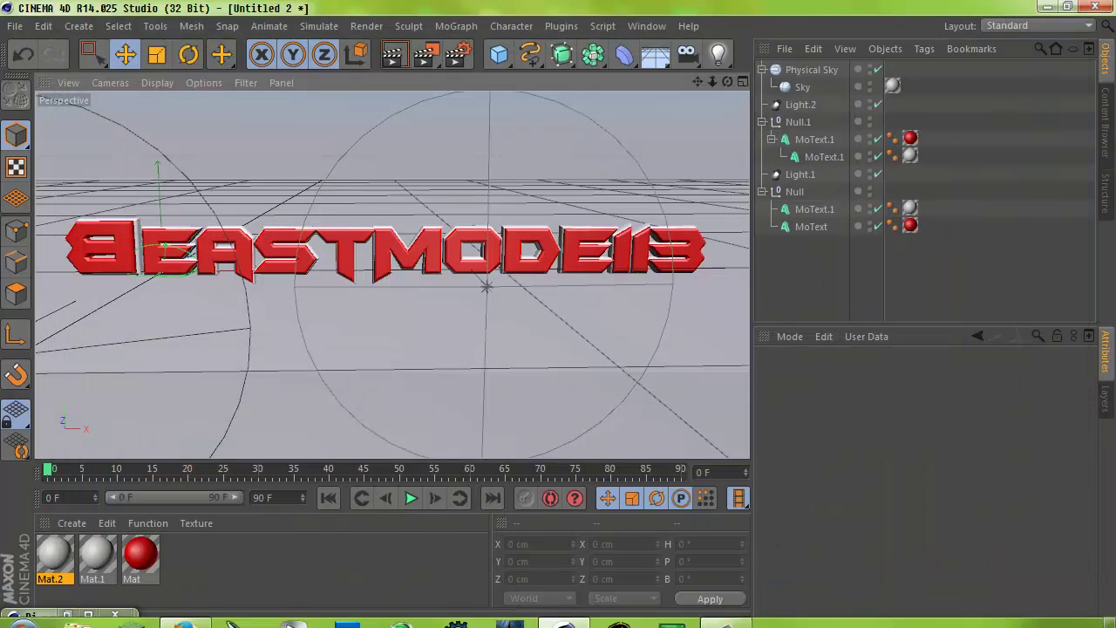
click(565, 613)
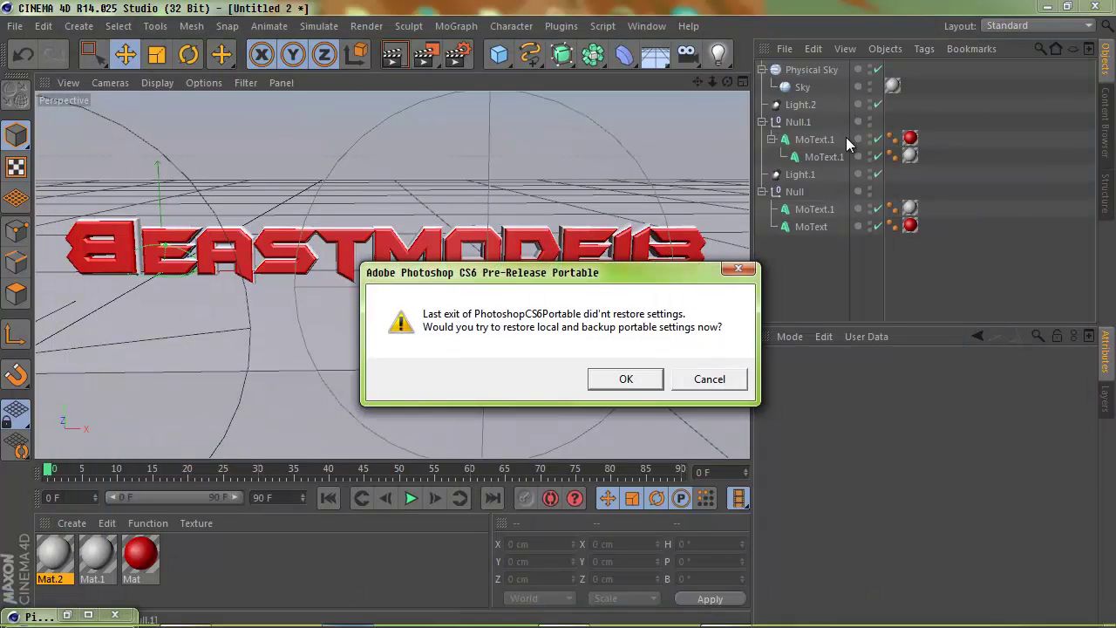
click(689, 381)
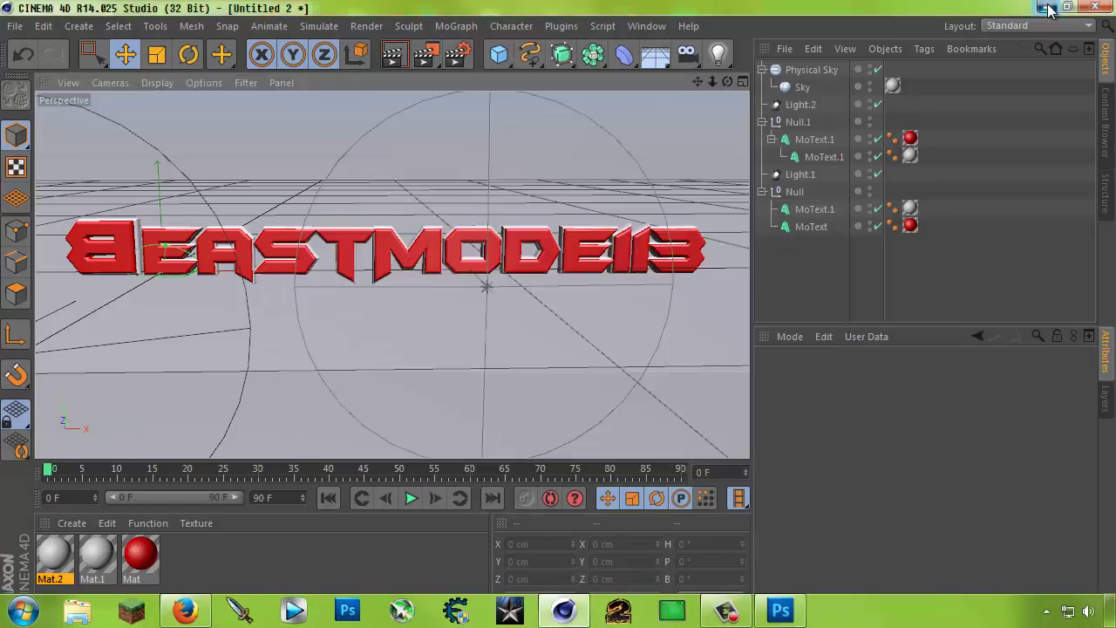
click(1046, 7)
drag(647, 586, 590, 400)
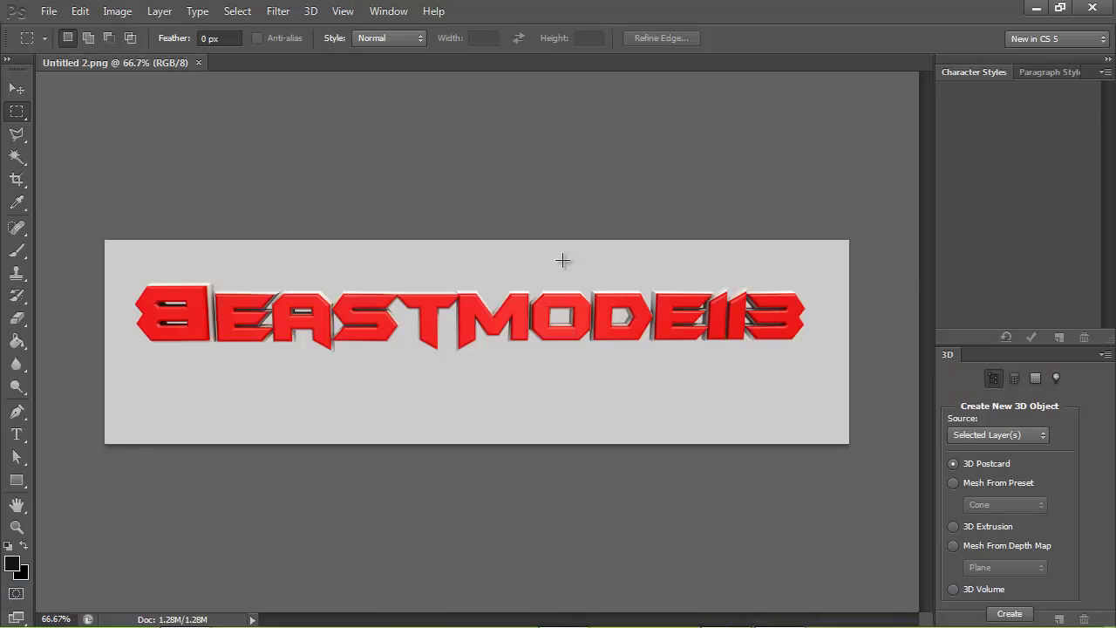
- Sample the background with Color Sampler and Eyedropper, reading 205, 205, 205 grey
click(17, 157)
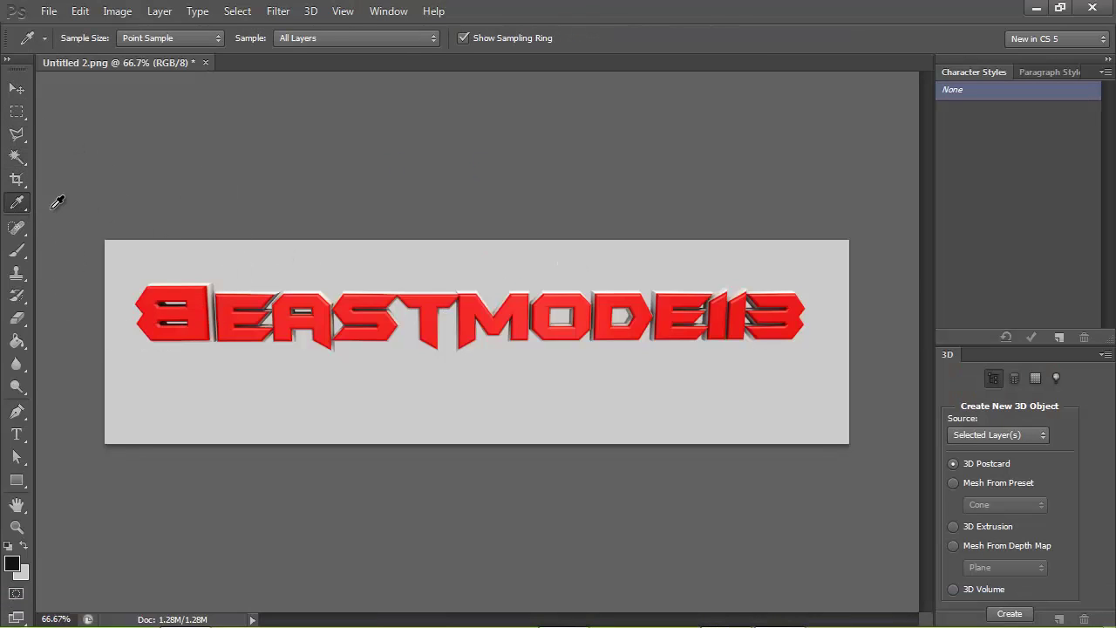
click(17, 178)
click(17, 201)
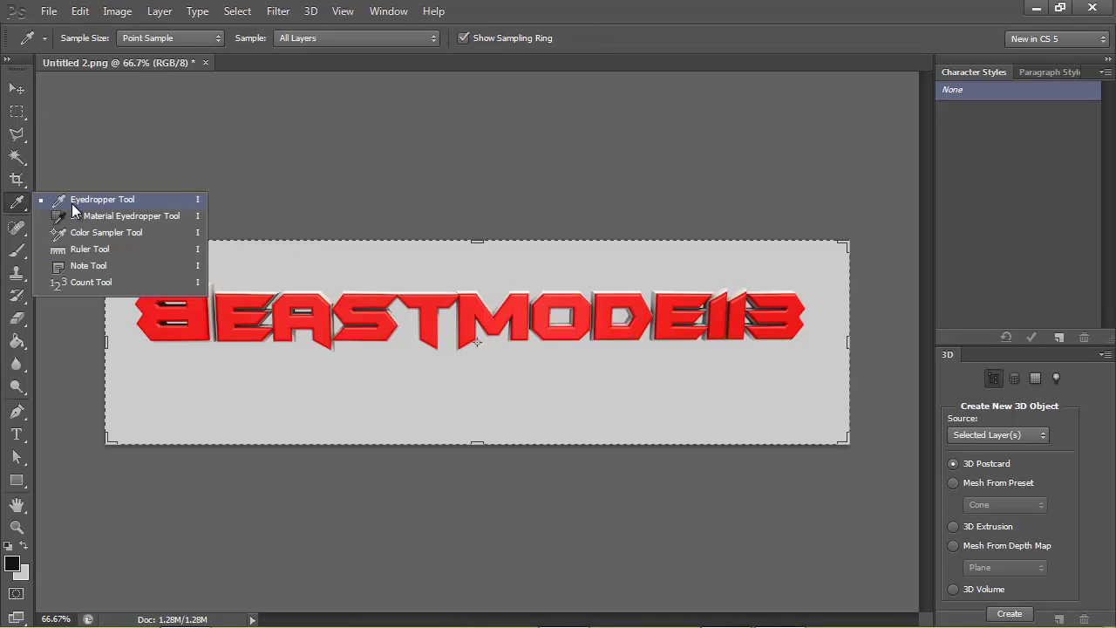
click(96, 236)
click(254, 257)
click(17, 202)
click(88, 189)
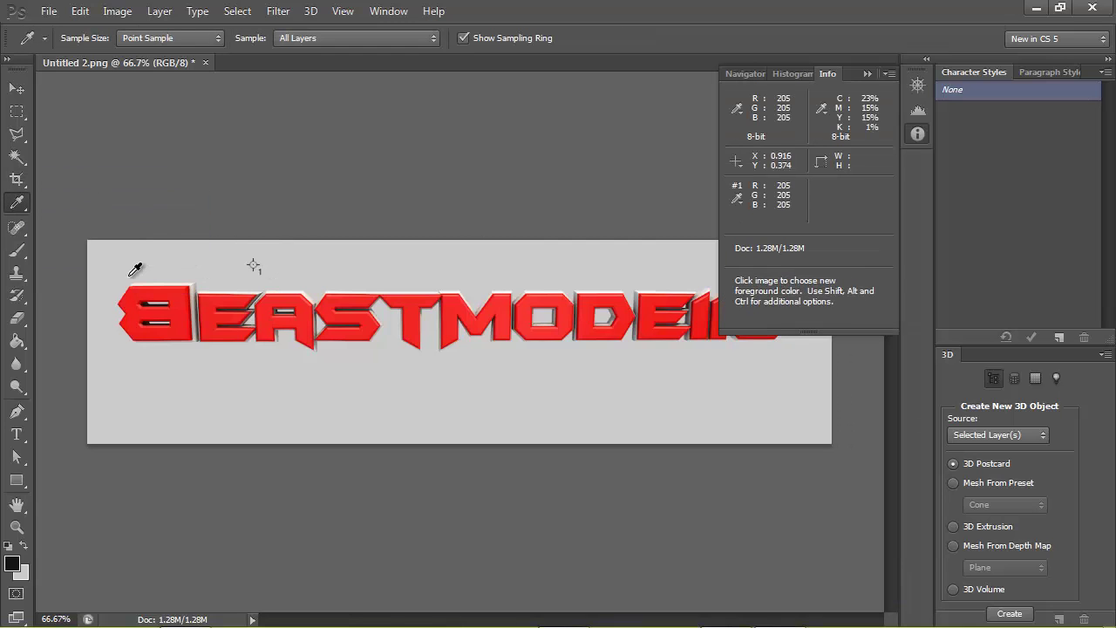
drag(162, 248, 227, 253)
click(79, 11)
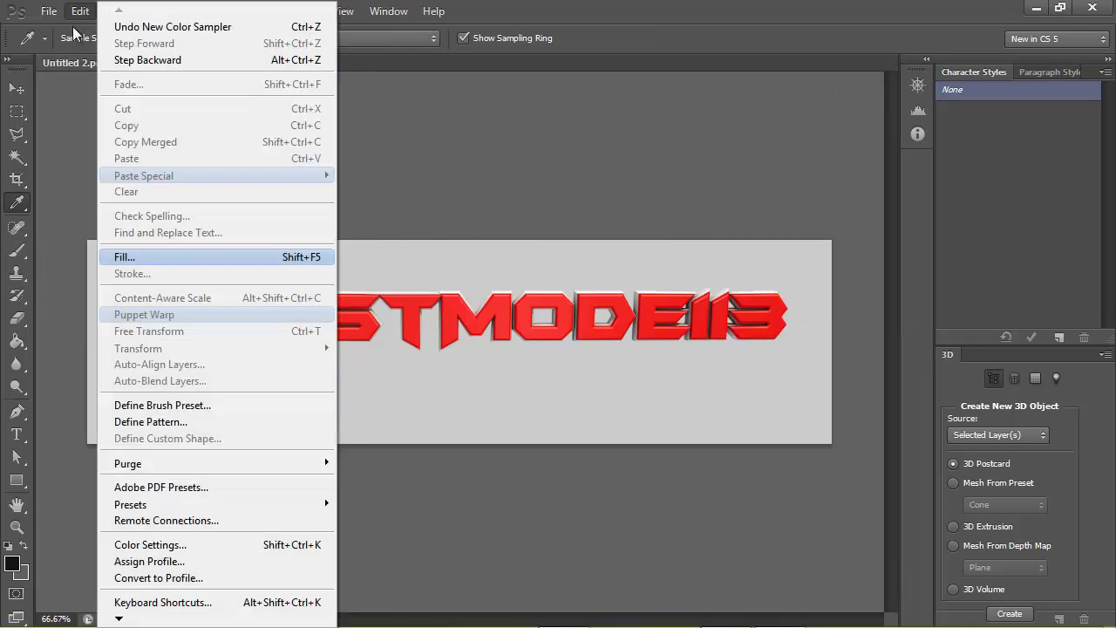
click(52, 29)
- Create a new 2120-pixel-wide document, copy the logo in, and place the channel art template
click(487, 301)
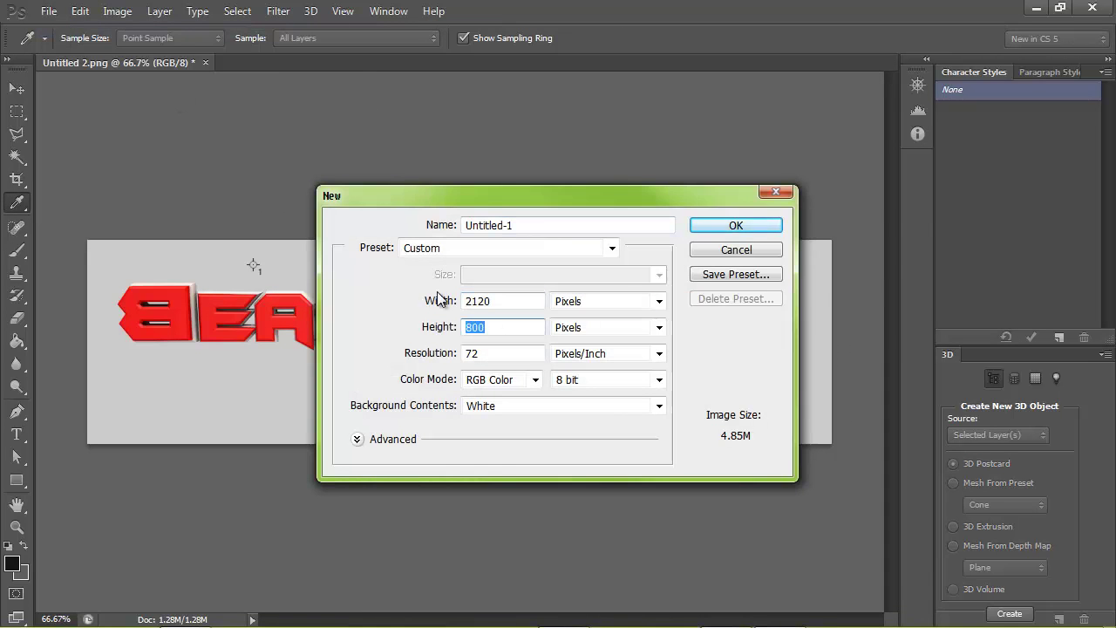
key(Return)
click(17, 88)
click(105, 62)
mouse_move(251, 225)
mouse_down()
mouse_move(236, 59)
mouse_move(366, 331)
mouse_move(380, 321)
mouse_up()
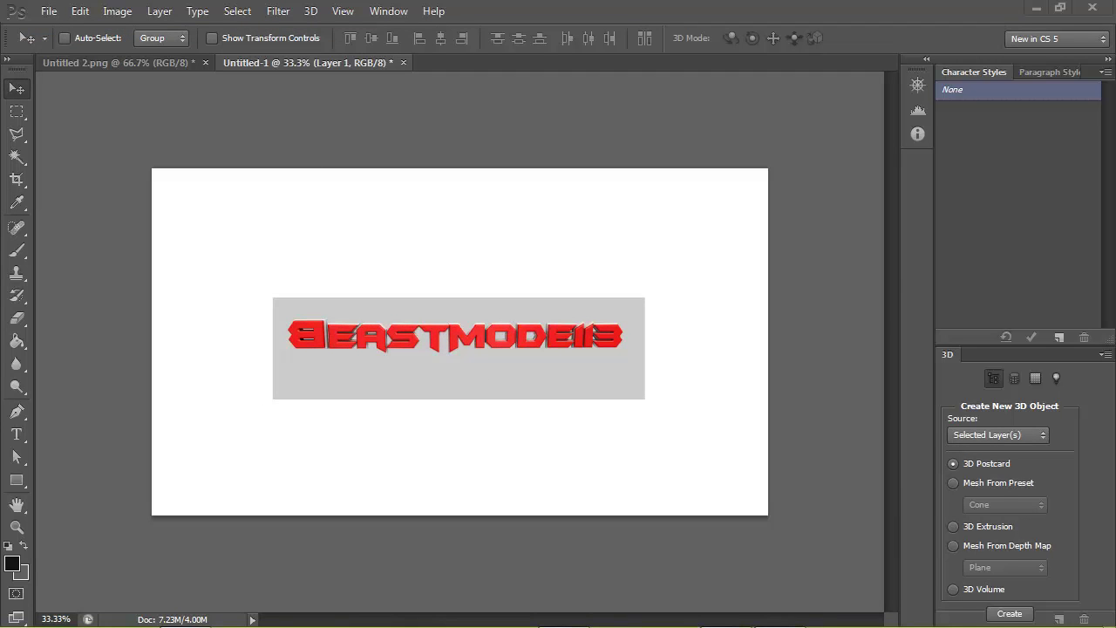
key(Return)
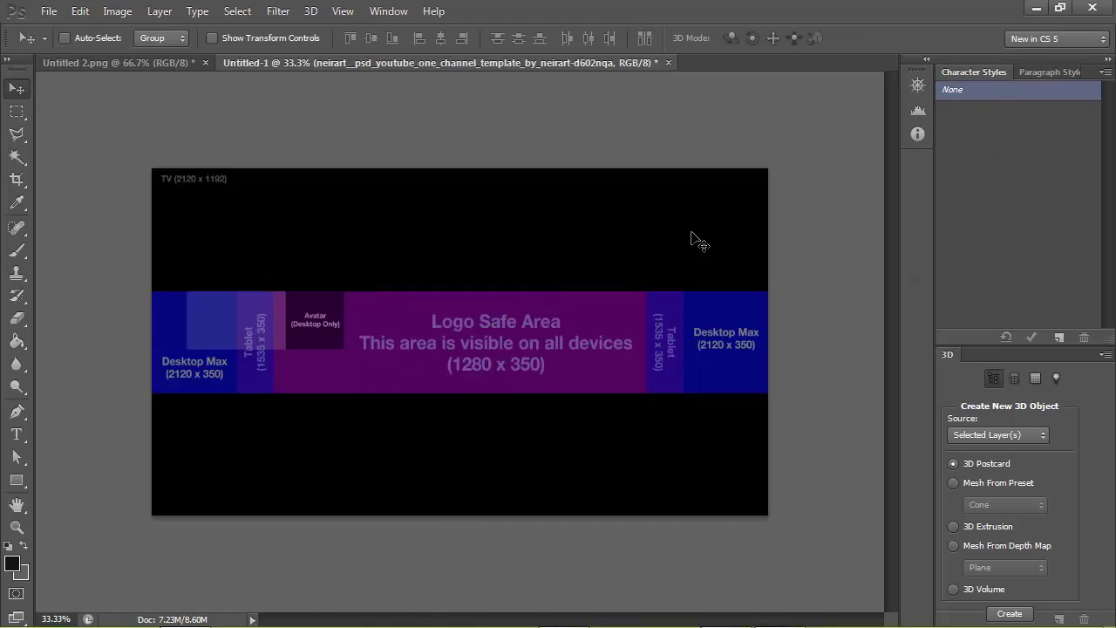
drag(541, 213, 552, 219)
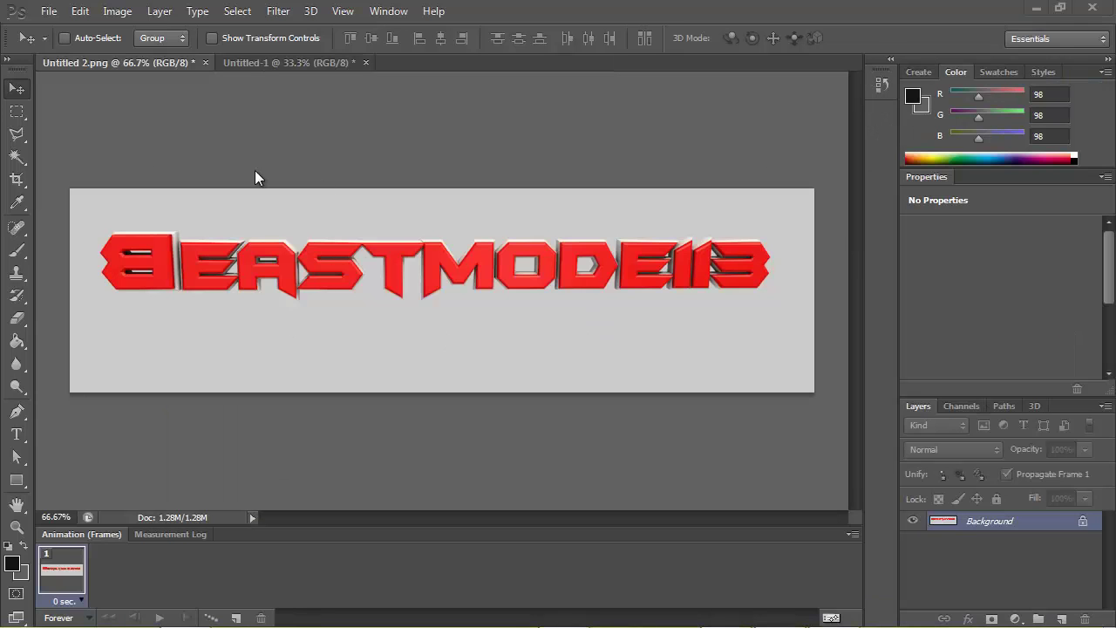
- Drag the logo to the banner centre and convert the template into Layer 0 at 50% opacity
drag(257, 70, 452, 295)
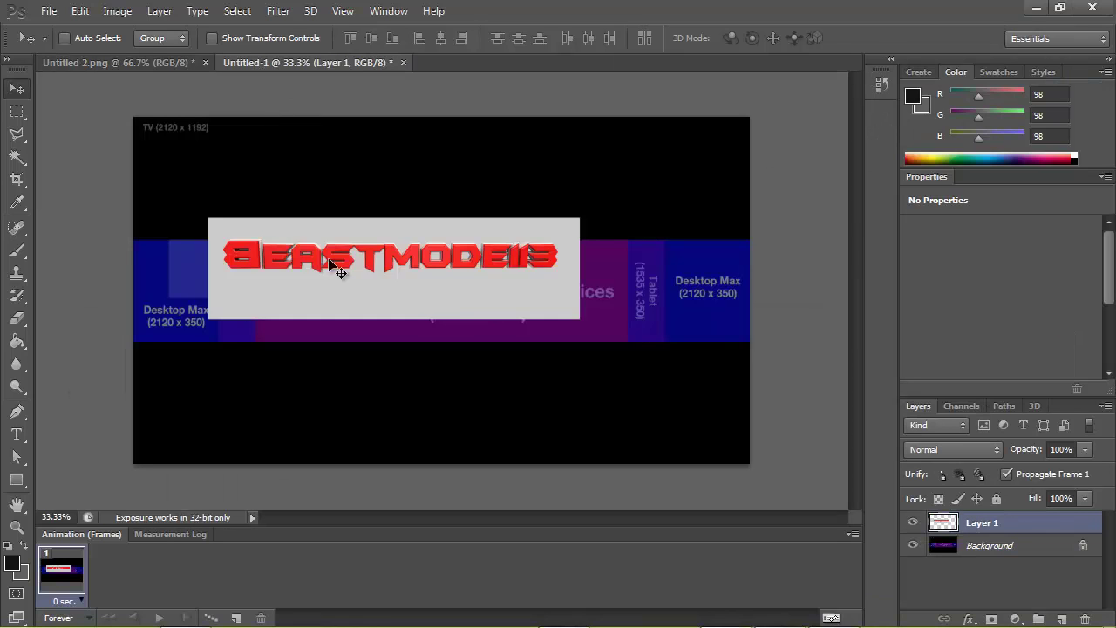
right_click(967, 560)
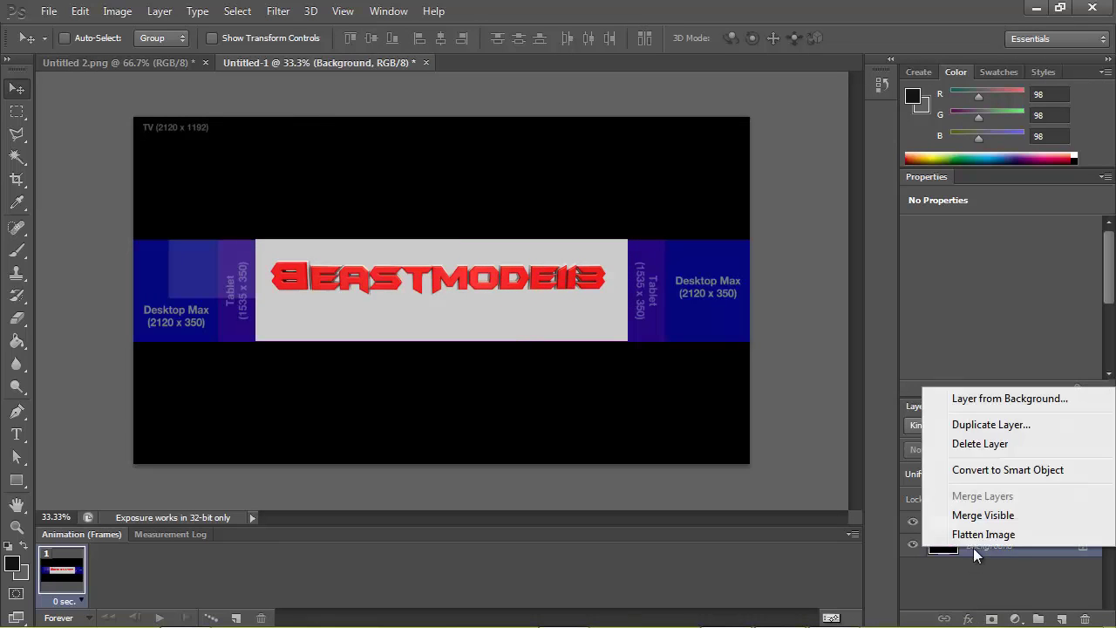
double_click(971, 553)
text(50)
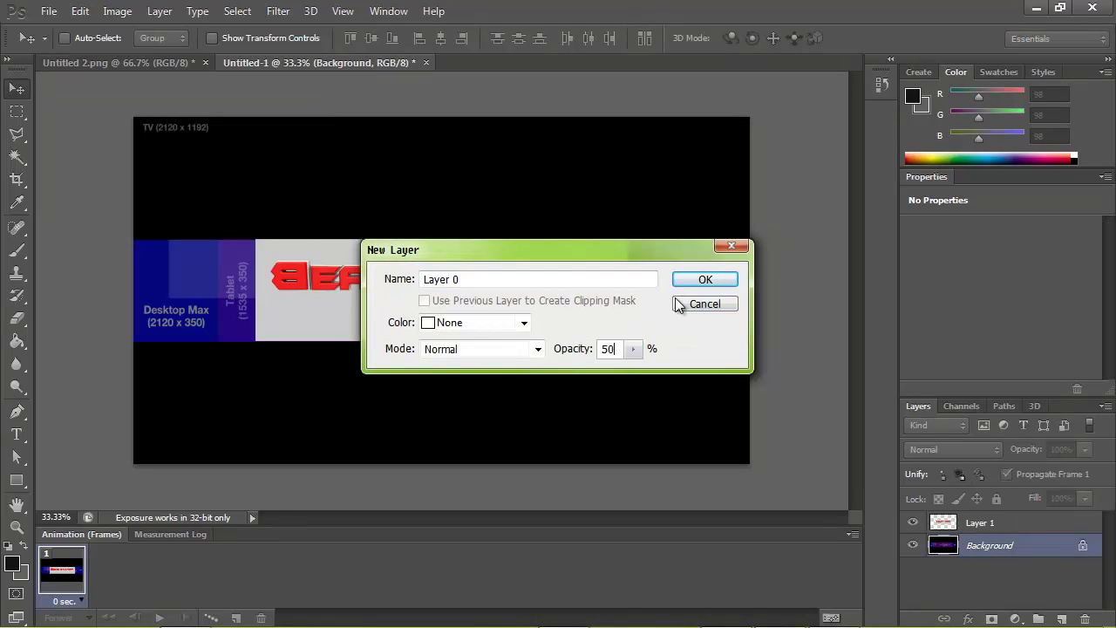
key(Return)
- Raise Layer 0 opacity to 95% in Blending Options and start stretching the logo taller
right_click(980, 555)
double_click(978, 553)
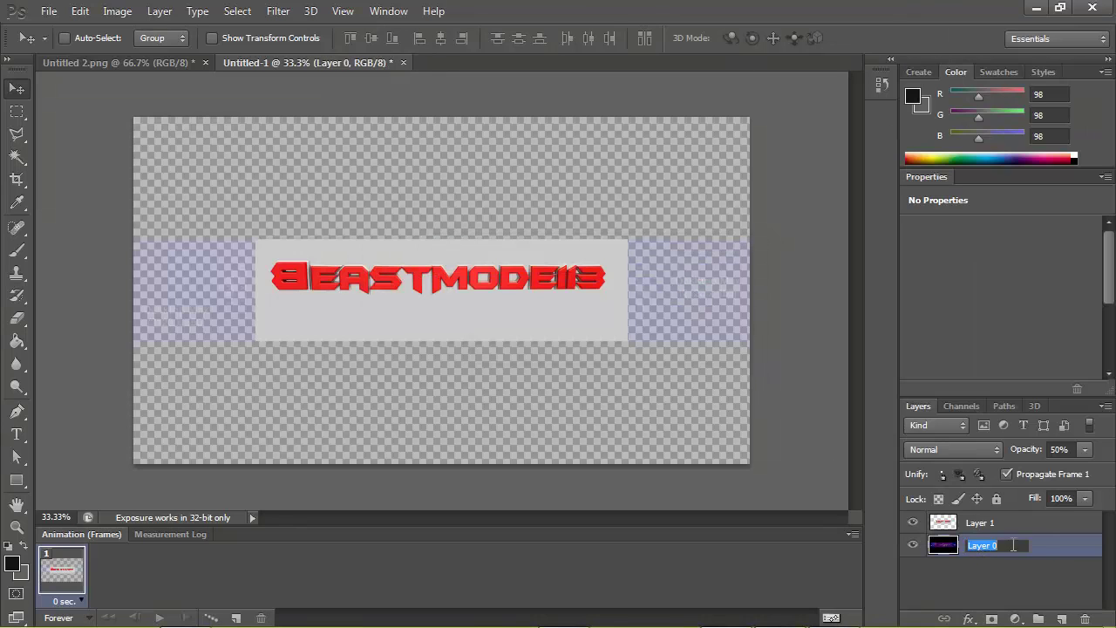
drag(750, 518, 783, 515)
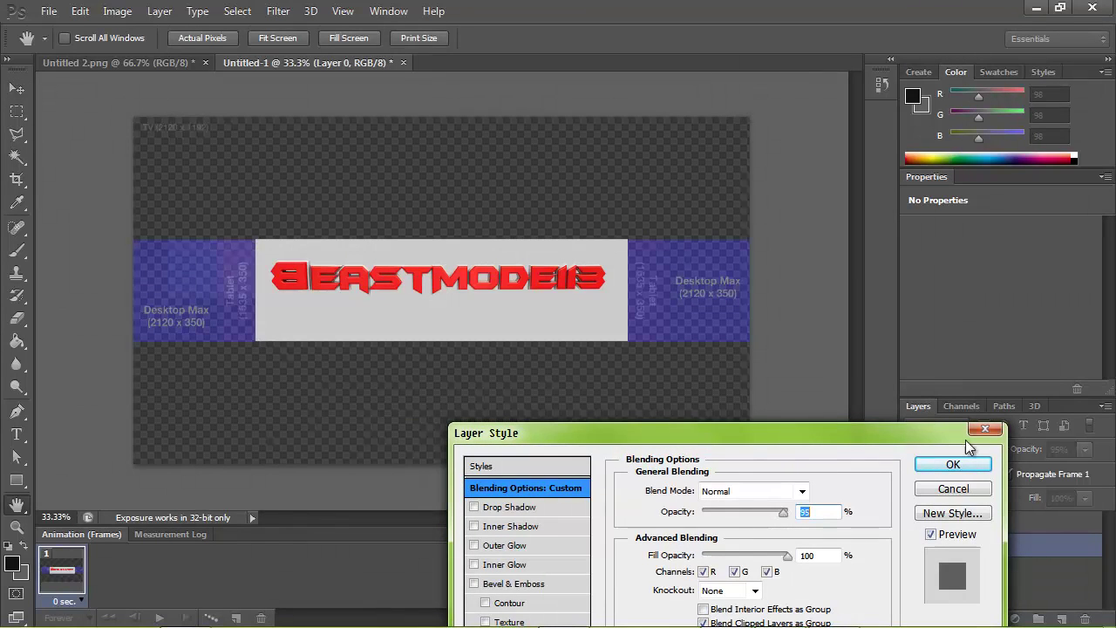
click(953, 464)
drag(695, 381, 697, 381)
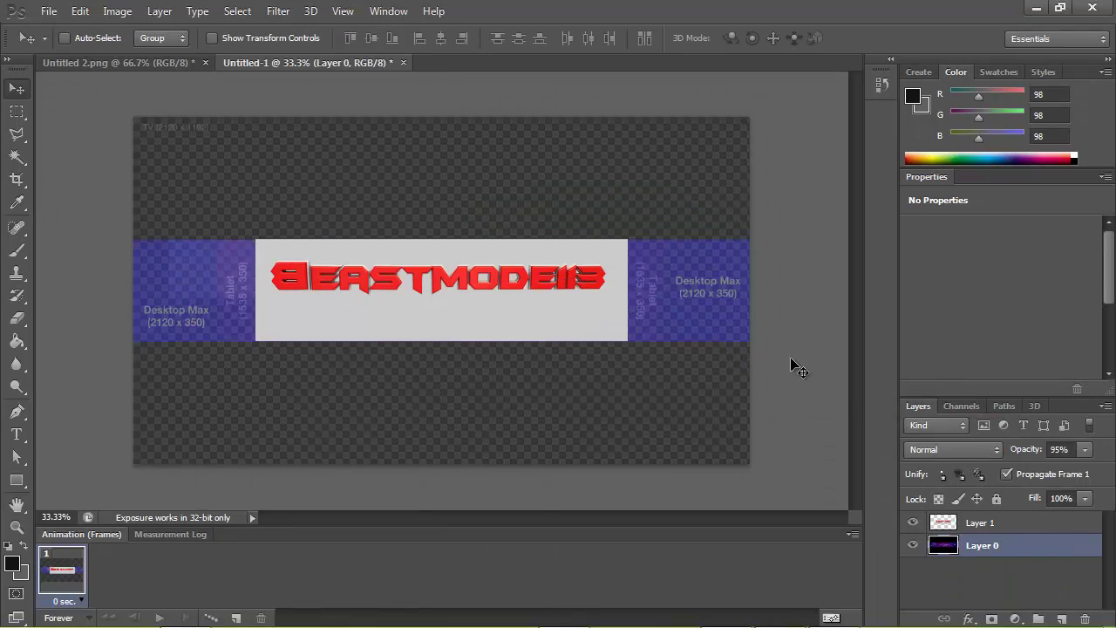
key(ctrl+t)
drag(442, 239, 442, 212)
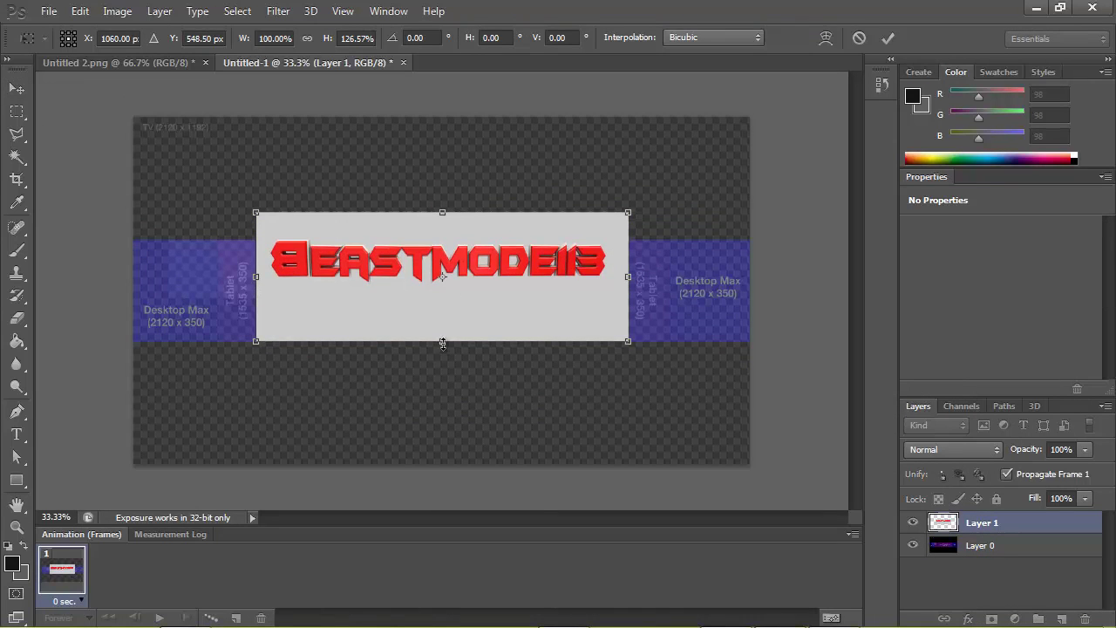
- Finish stretching the logo, nudge it down, and align it with the template at 75% opacity
drag(442, 340, 443, 382)
key(Return)
drag(398, 294, 395, 309)
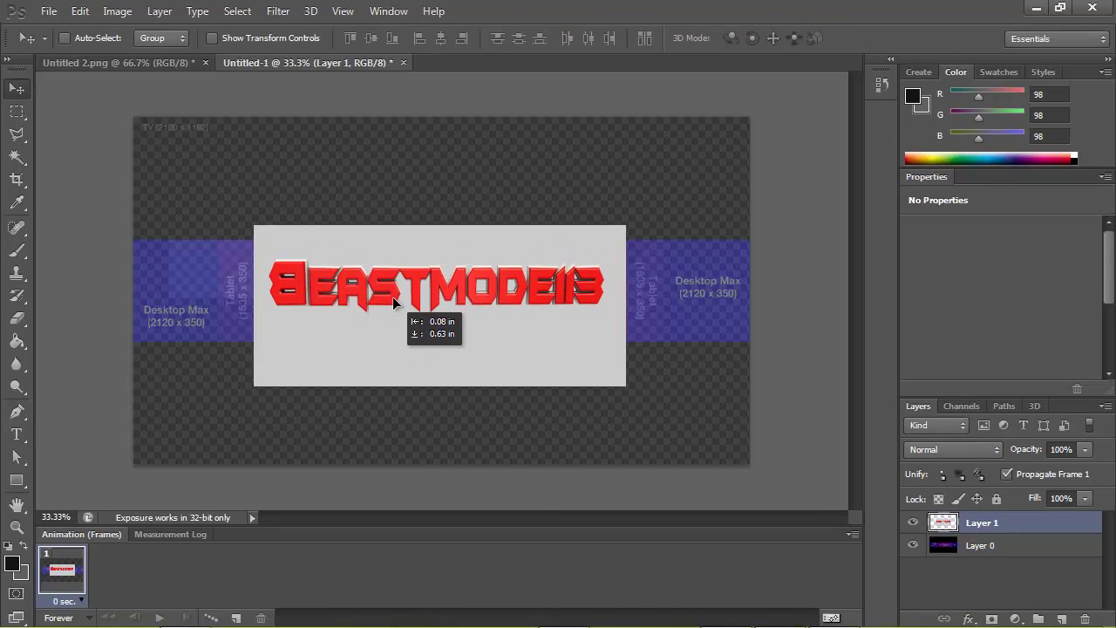
right_click(1002, 520)
click(1032, 522)
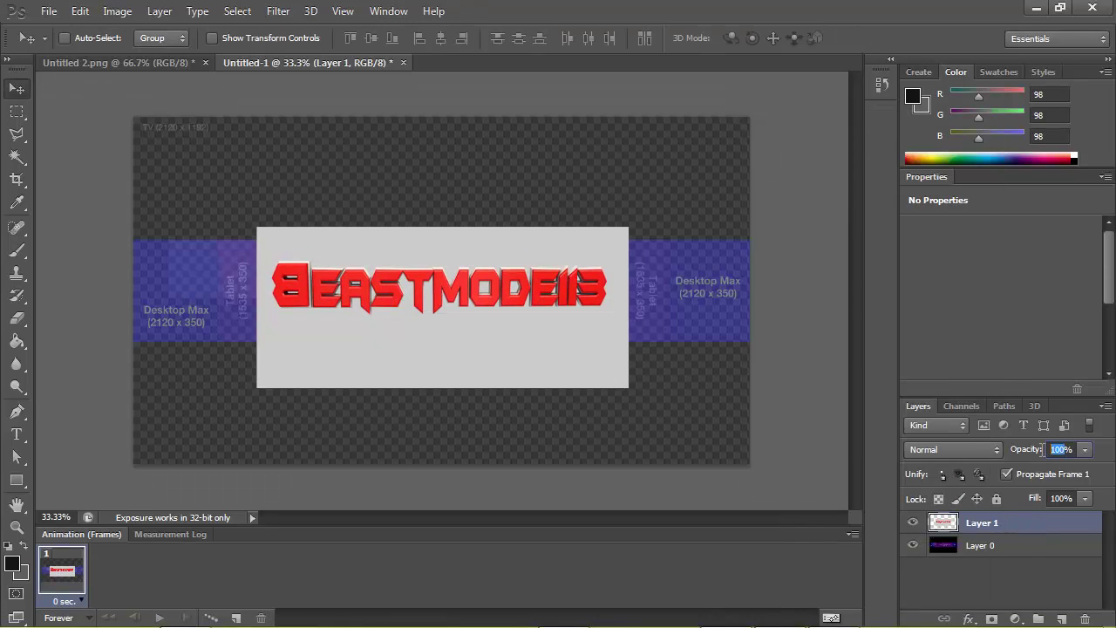
text(75)
drag(480, 286, 491, 294)
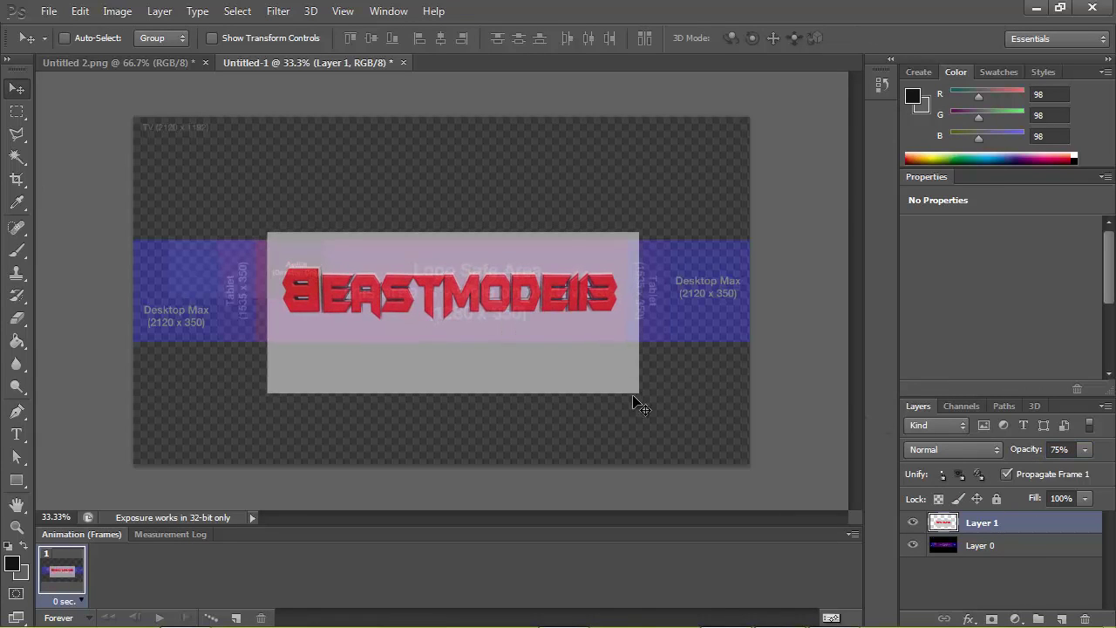
- Stretch the logo's top and pull in its left edge to fit the safe area
key(ctrl+t)
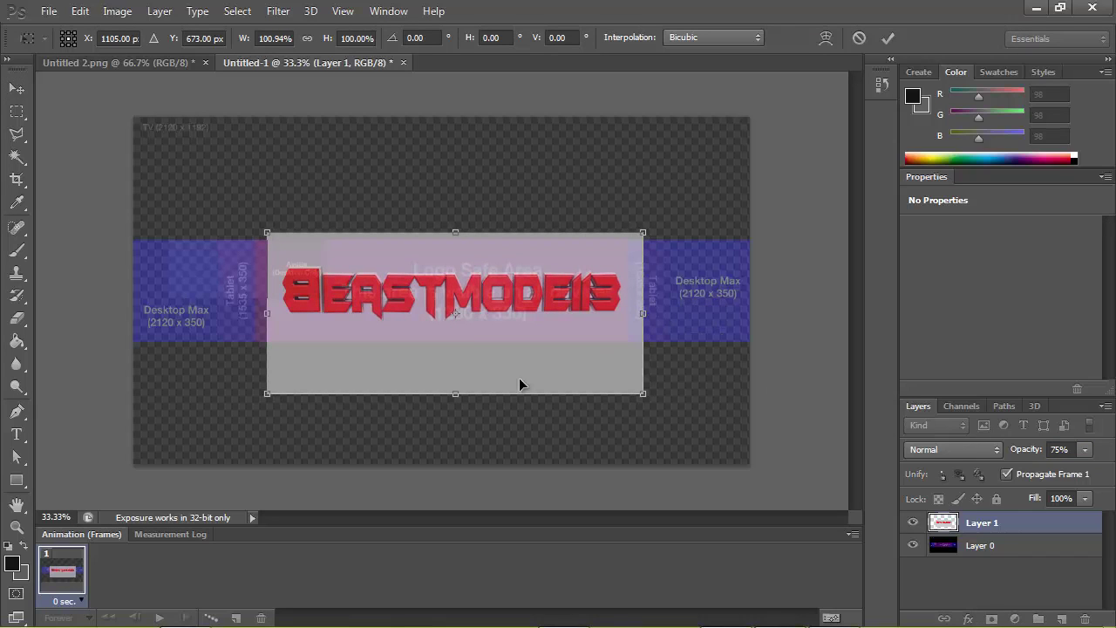
drag(455, 232, 456, 220)
drag(268, 308, 273, 308)
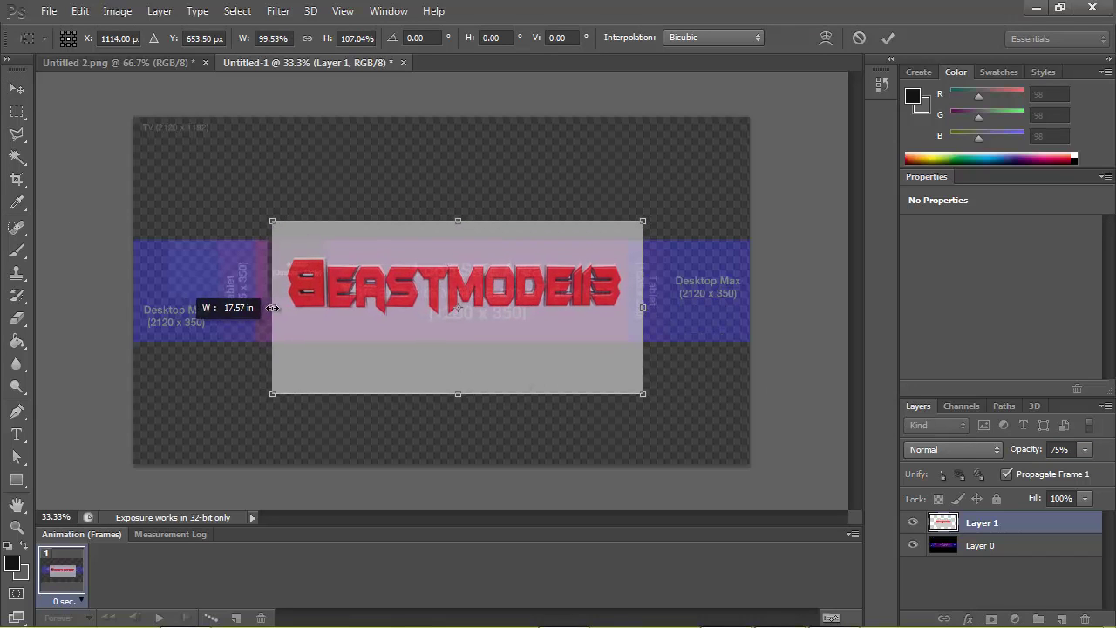
key(Return)
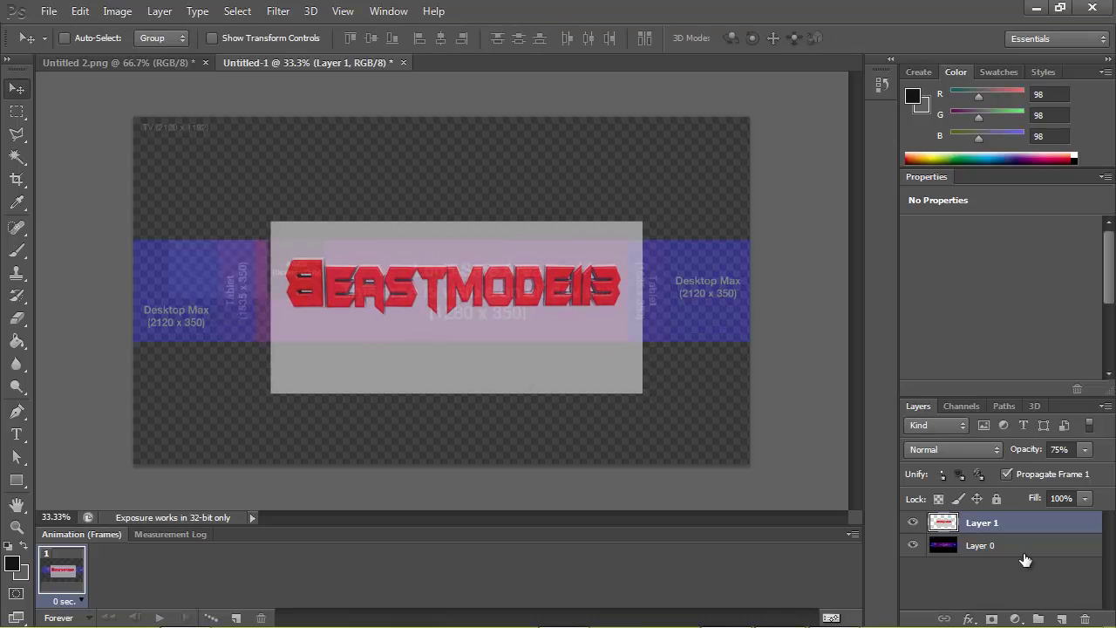
key(Return)
- Restore the logo layer to 100% opacity and pick the 205 light grey as foreground colour
click(978, 523)
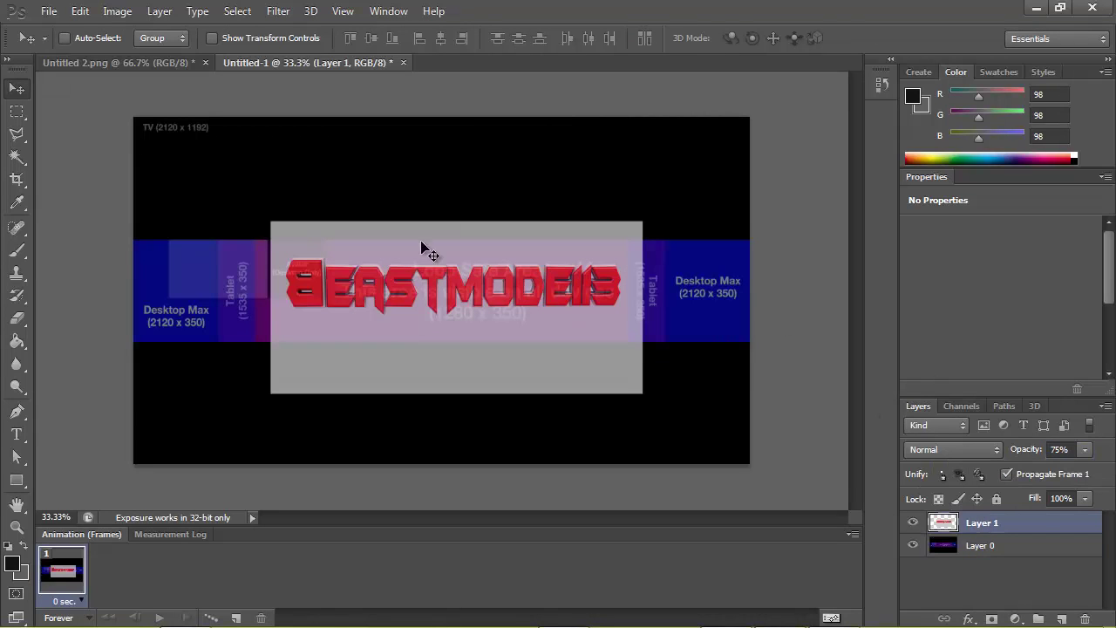
click(1070, 449)
text(100)
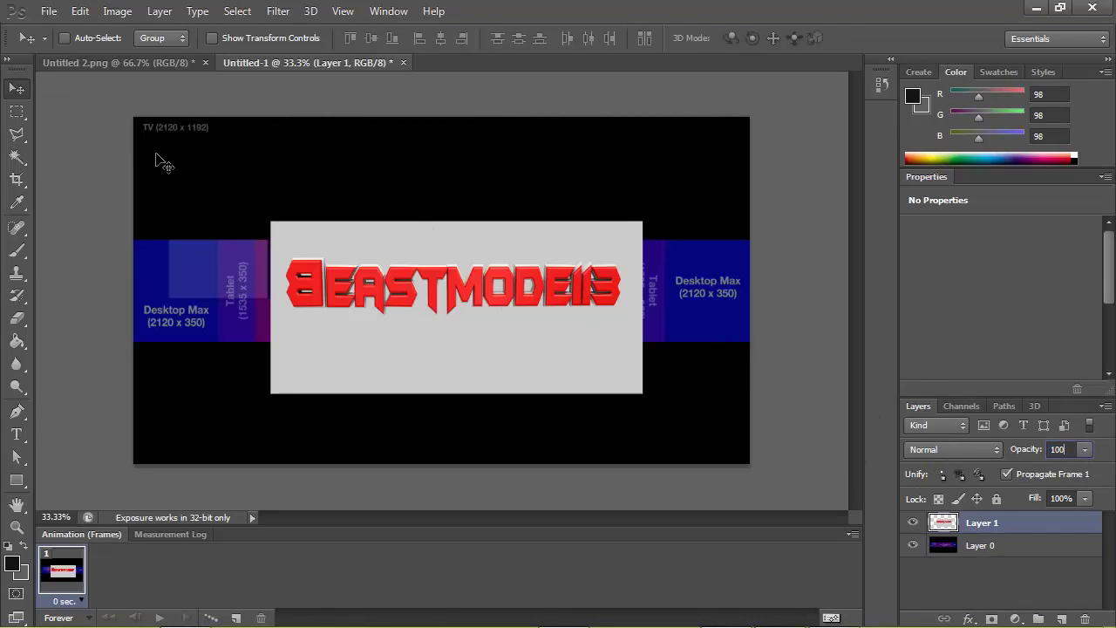
click(17, 202)
click(319, 242)
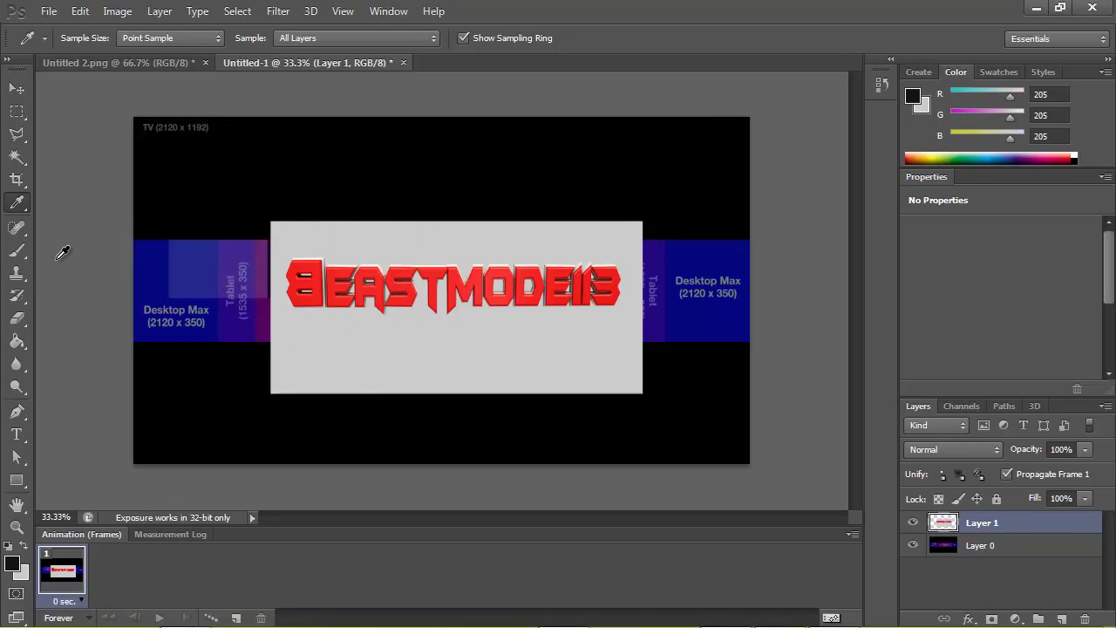
- Fill the blue side bands with black using the Paint Bucket and adjust the background colour
click(16, 341)
click(196, 254)
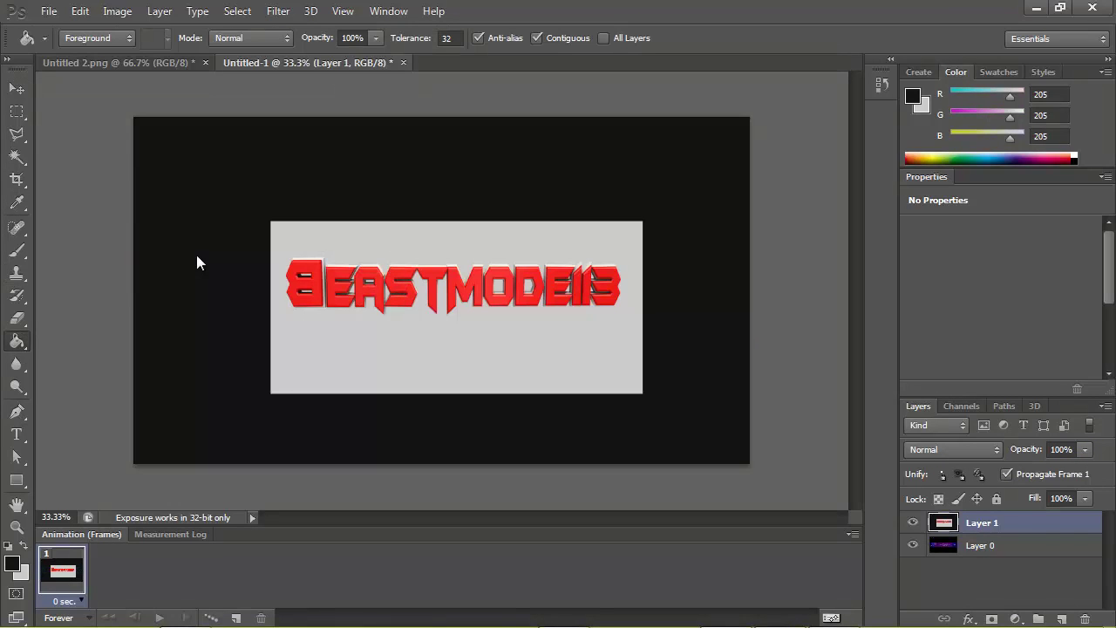
key(i)
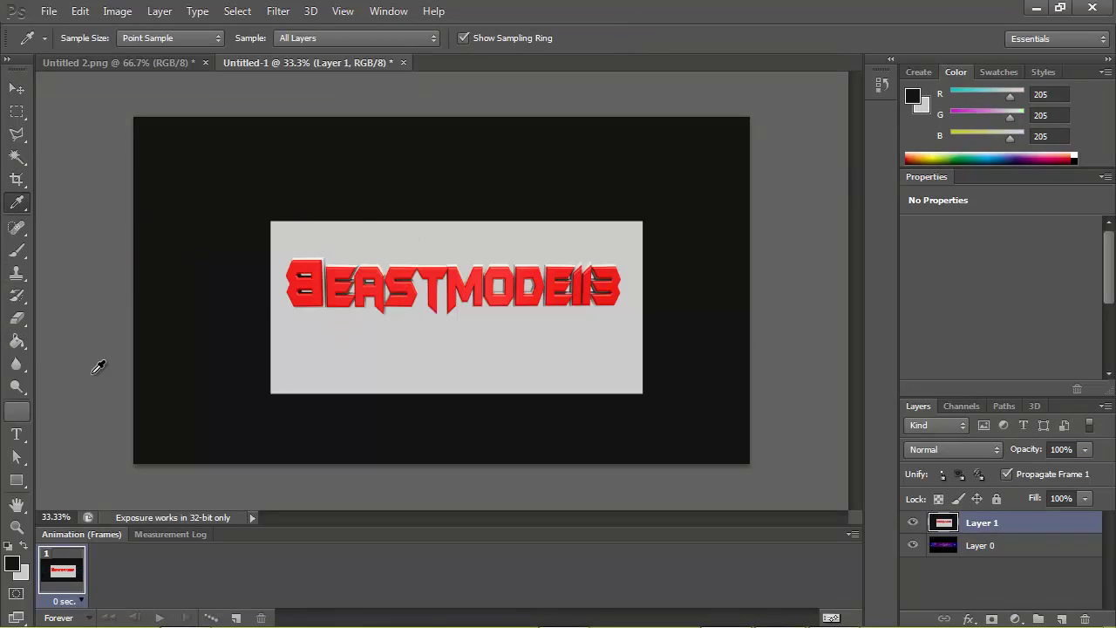
key(g)
click(915, 107)
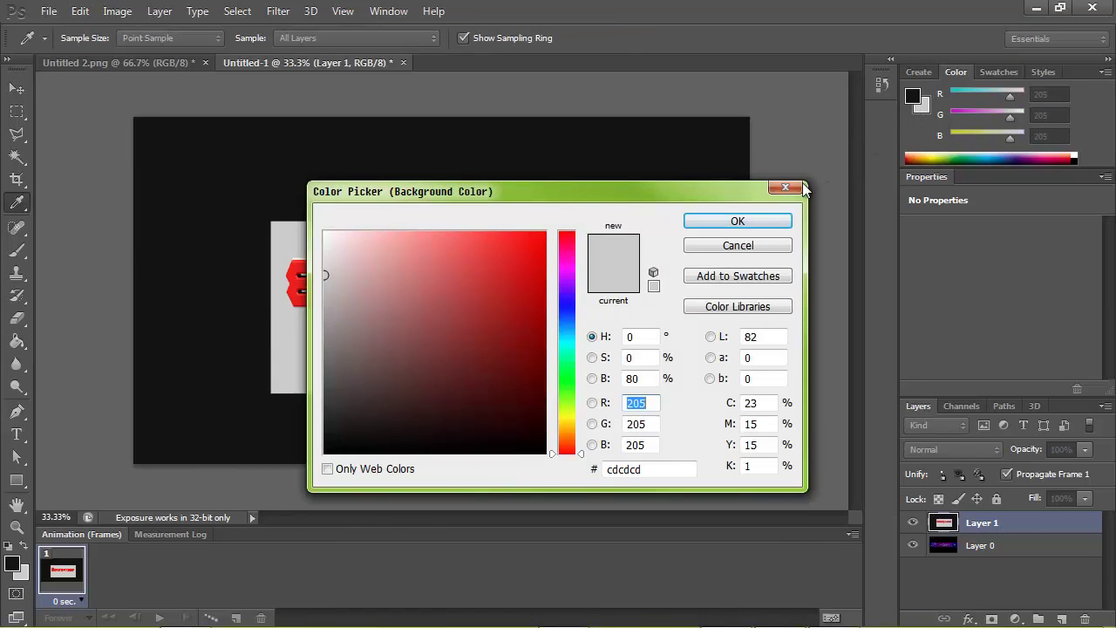
key(Escape)
click(915, 105)
click(714, 220)
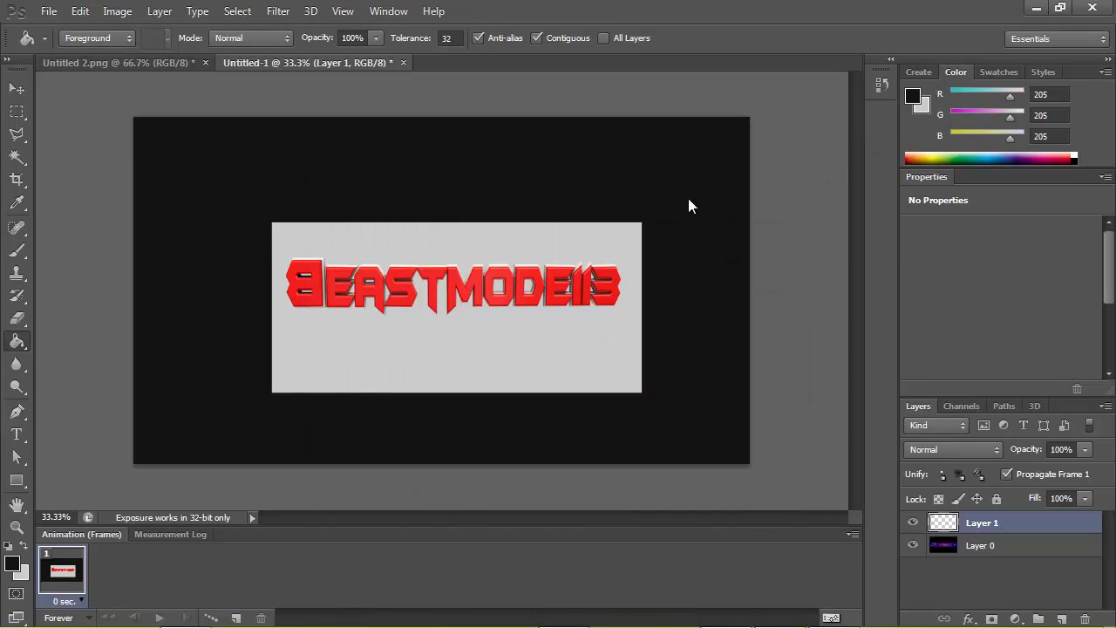
- Set the fill colour to grey 205 and fill the dark background with light grey
click(22, 576)
click(12, 564)
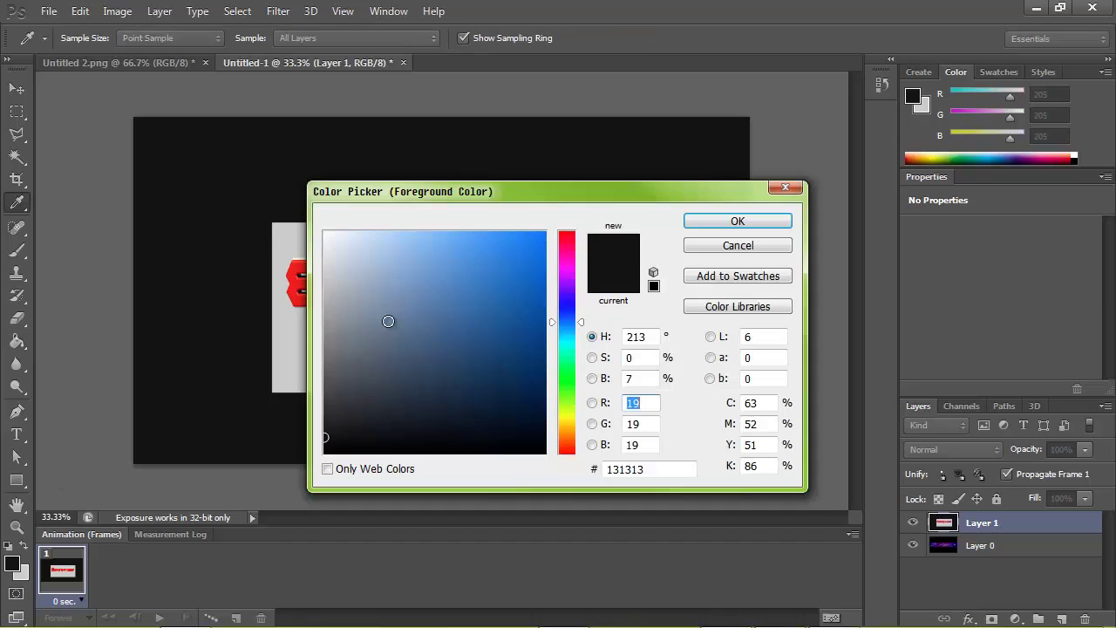
mouse_move(386, 320)
mouse_down()
mouse_move(222, 279)
mouse_move(262, 244)
mouse_up()
click(703, 219)
click(522, 197)
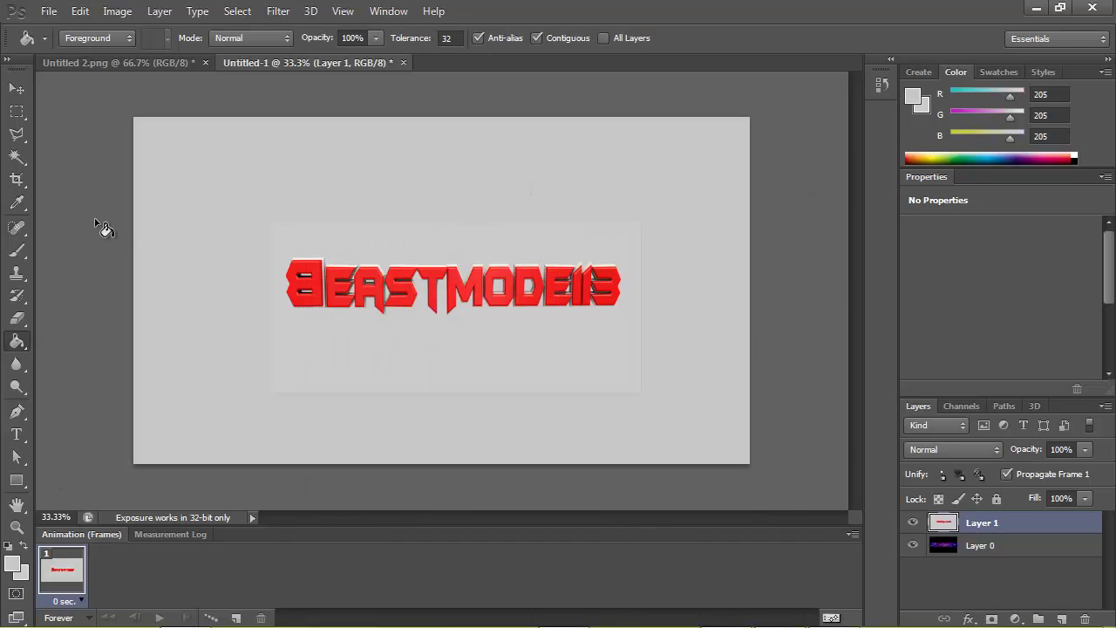
- Cycle through the toolbar tools and drag on the canvas
click(19, 179)
click(21, 204)
click(17, 157)
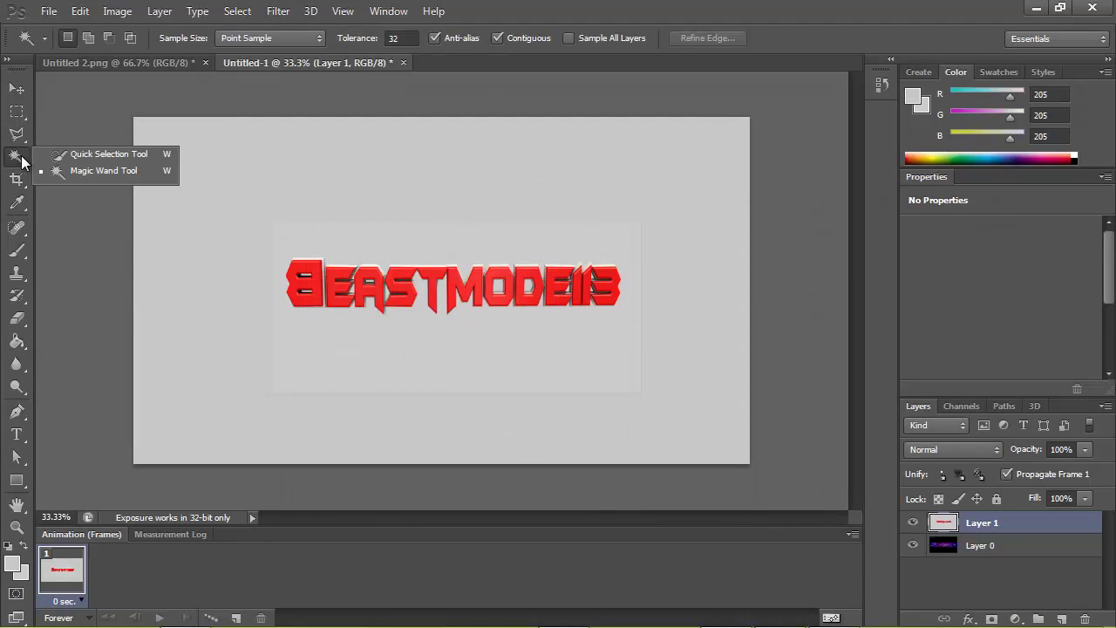
click(17, 111)
click(17, 134)
click(17, 157)
click(17, 180)
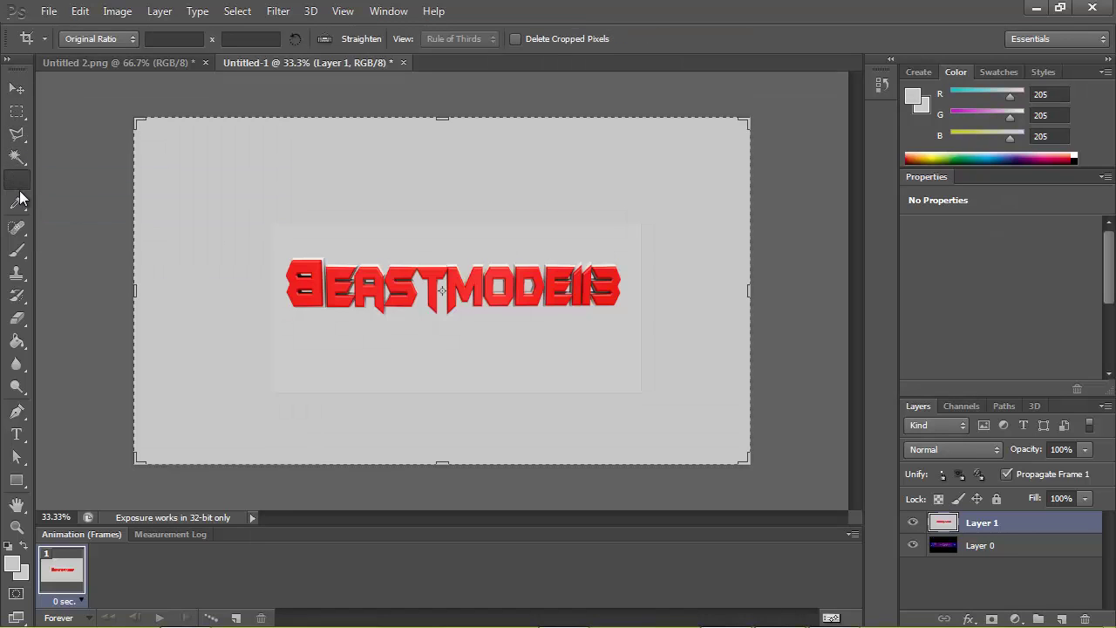
click(16, 202)
click(16, 227)
mouse_move(250, 298)
mouse_down()
mouse_move(283, 340)
mouse_move(220, 443)
mouse_up()
- Sample the grey from the banner background with the eyedropper
key(i)
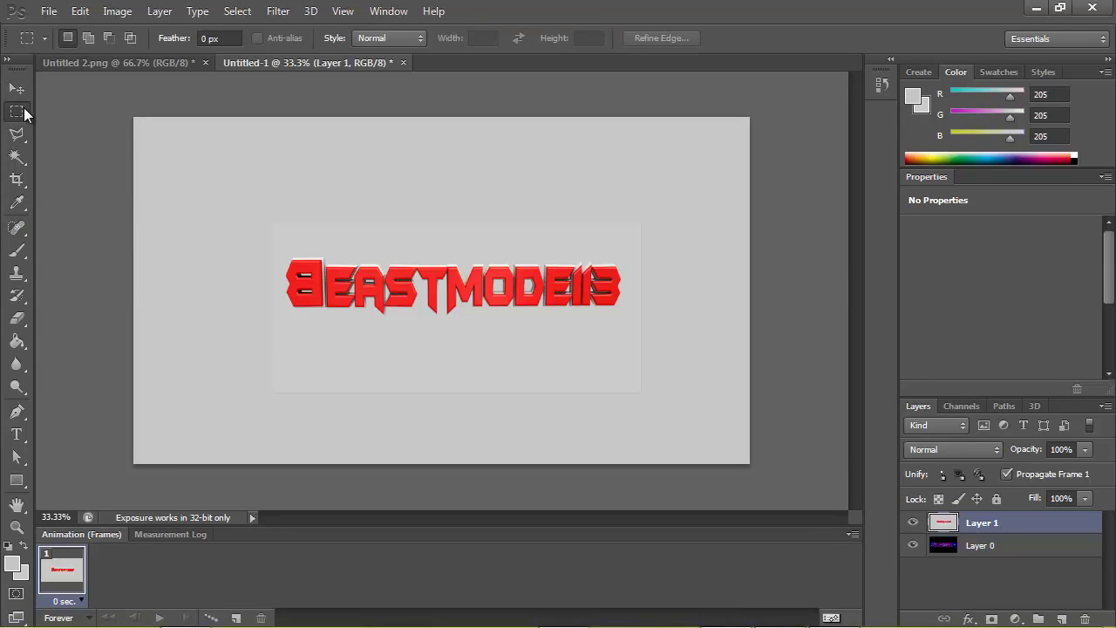
click(21, 572)
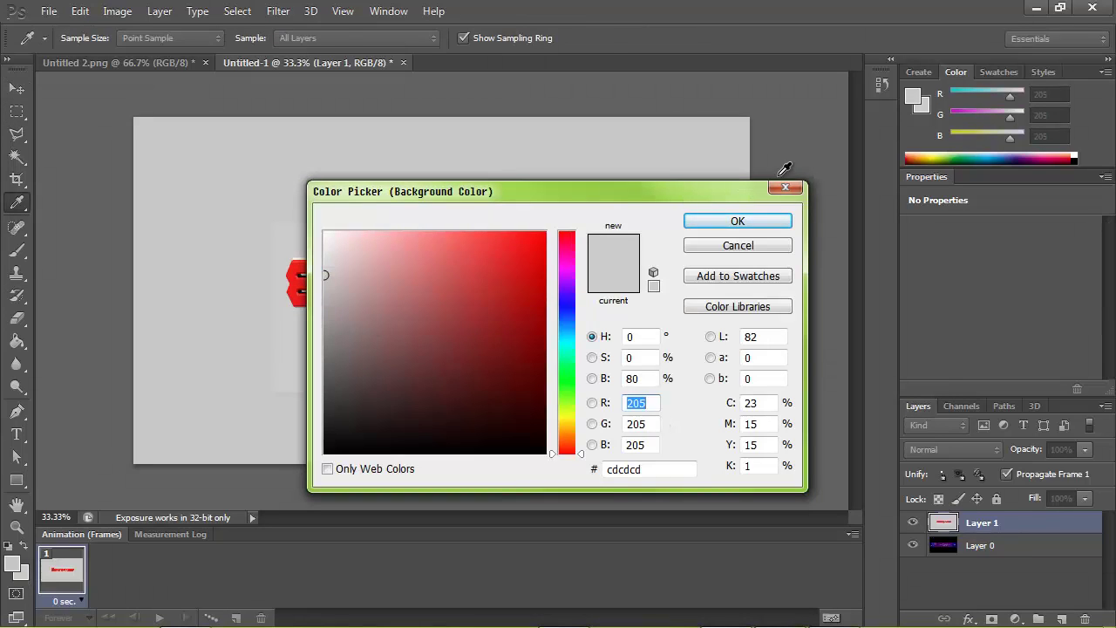
key(Return)
key(m)
key(i)
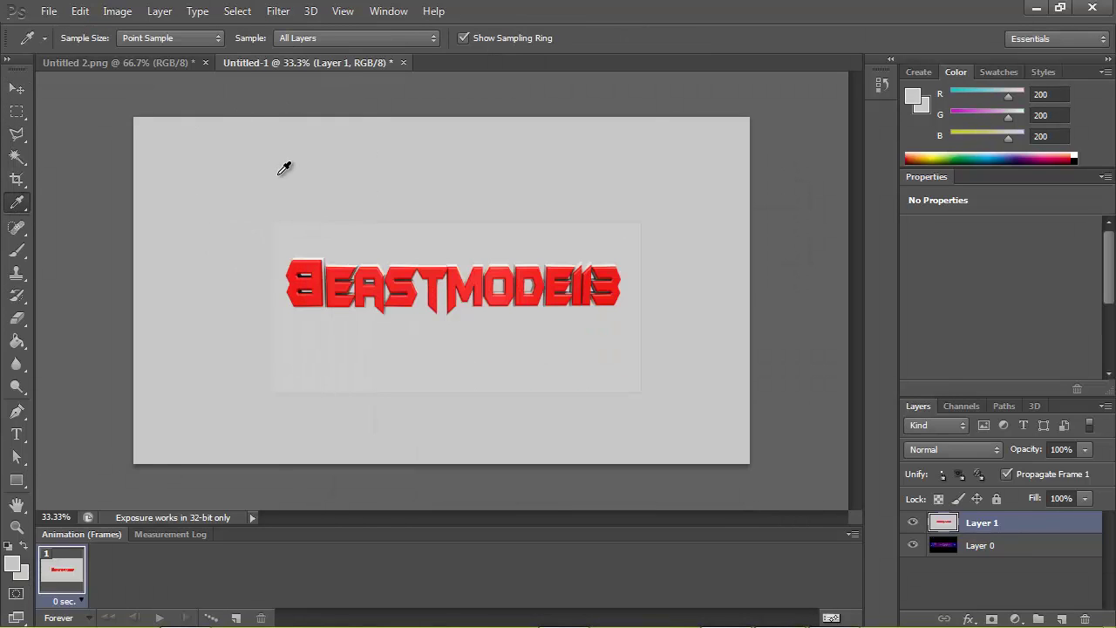
click(21, 572)
- Set the foreground colour to grey 200 and fill the remaining background with it
click(738, 221)
click(12, 565)
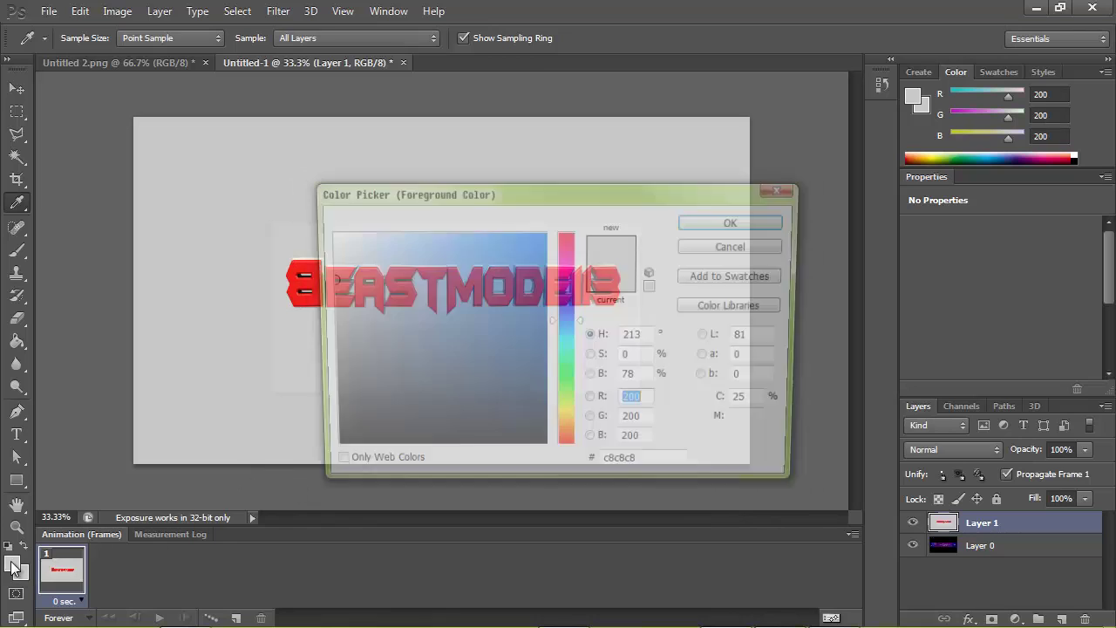
key(Tab)
text(200)
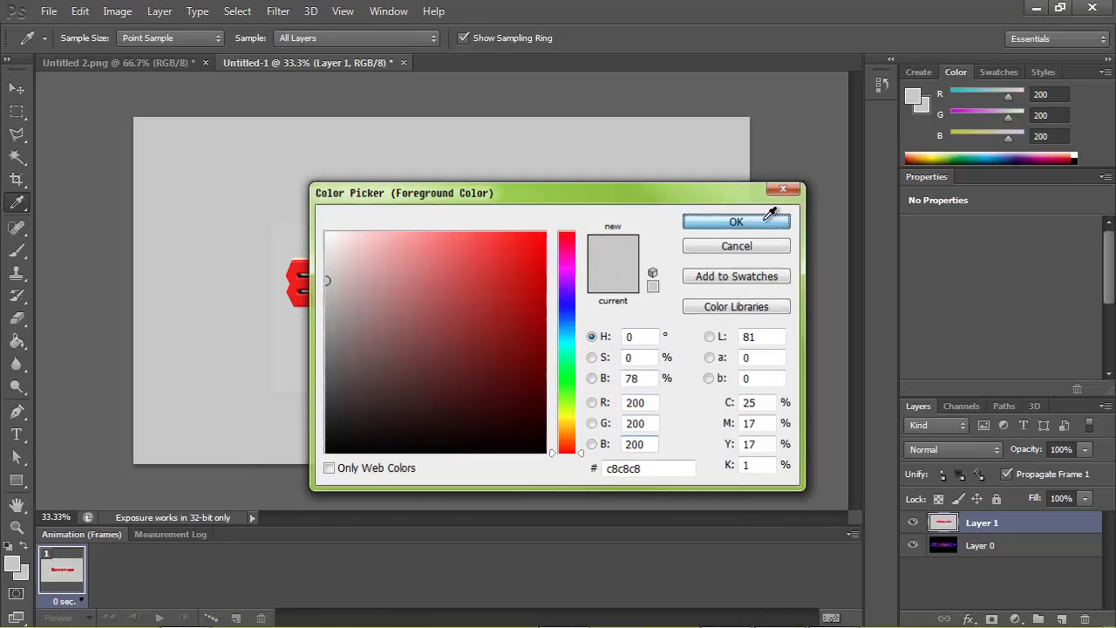
click(767, 218)
click(16, 341)
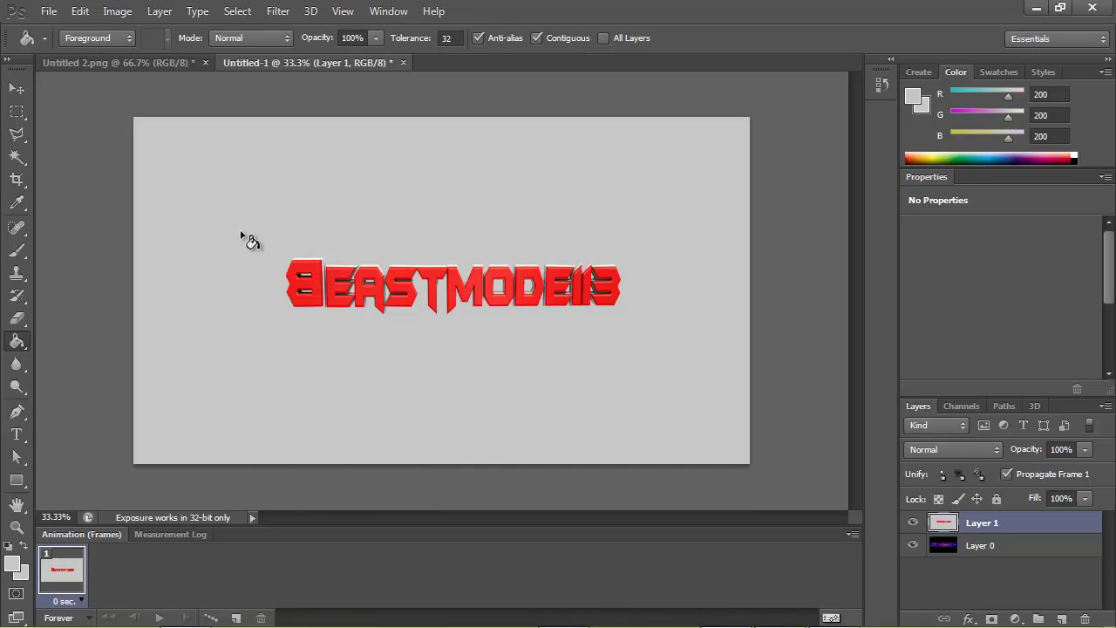
- Export the banner via Save for Web as a JPEG to the desktop and view it full screen
click(49, 11)
click(165, 253)
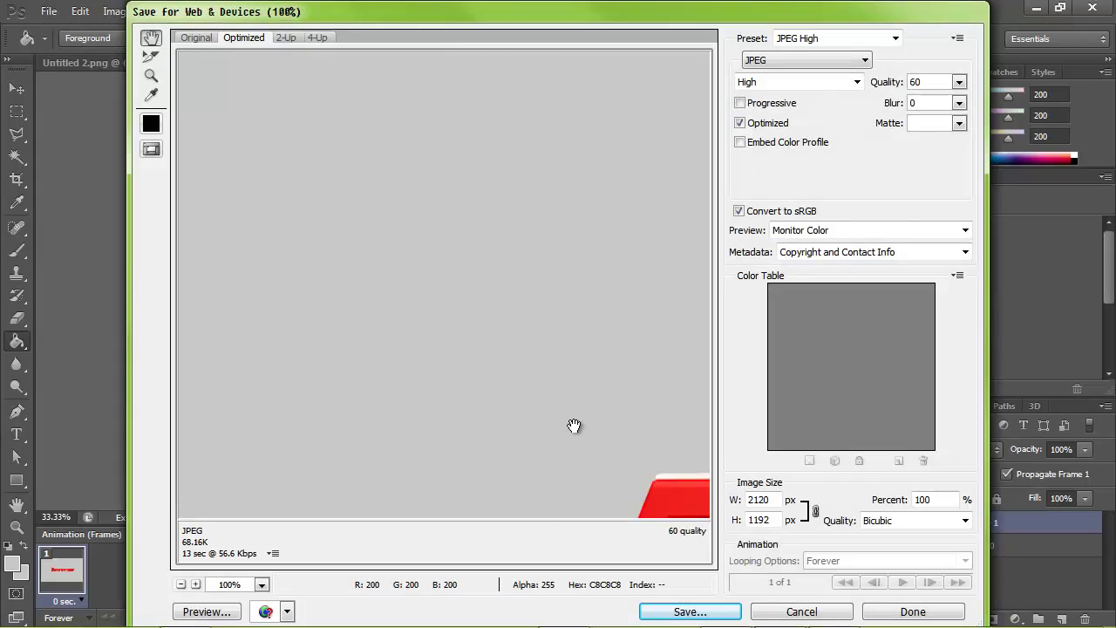
drag(231, 182, 187, 274)
drag(410, 279, 186, 279)
click(690, 611)
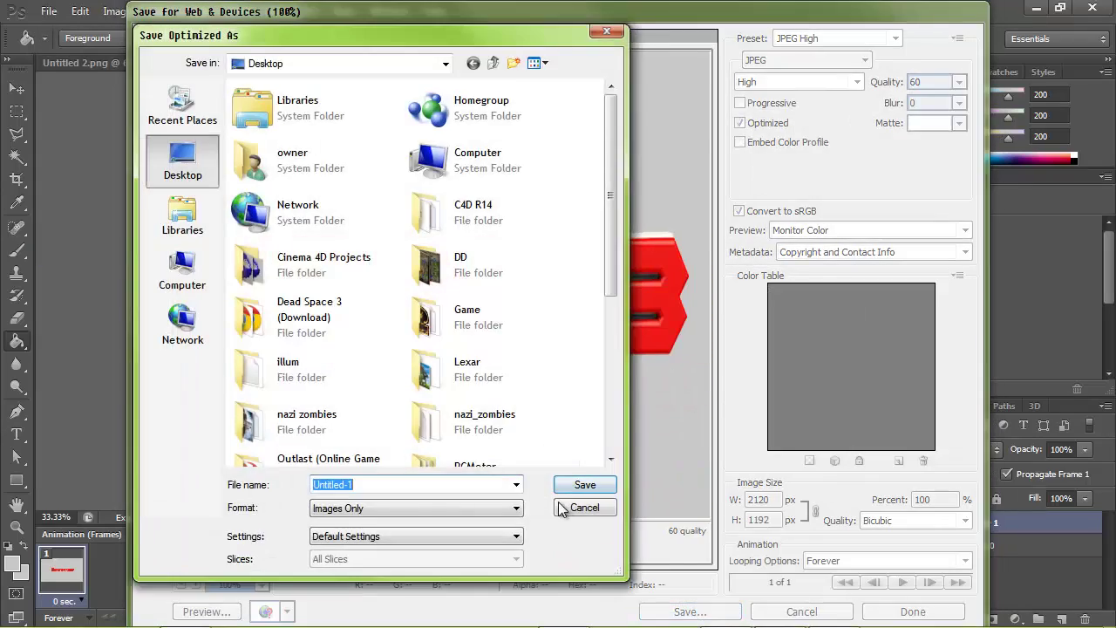
click(580, 413)
right_drag(778, 429, 723, 527)
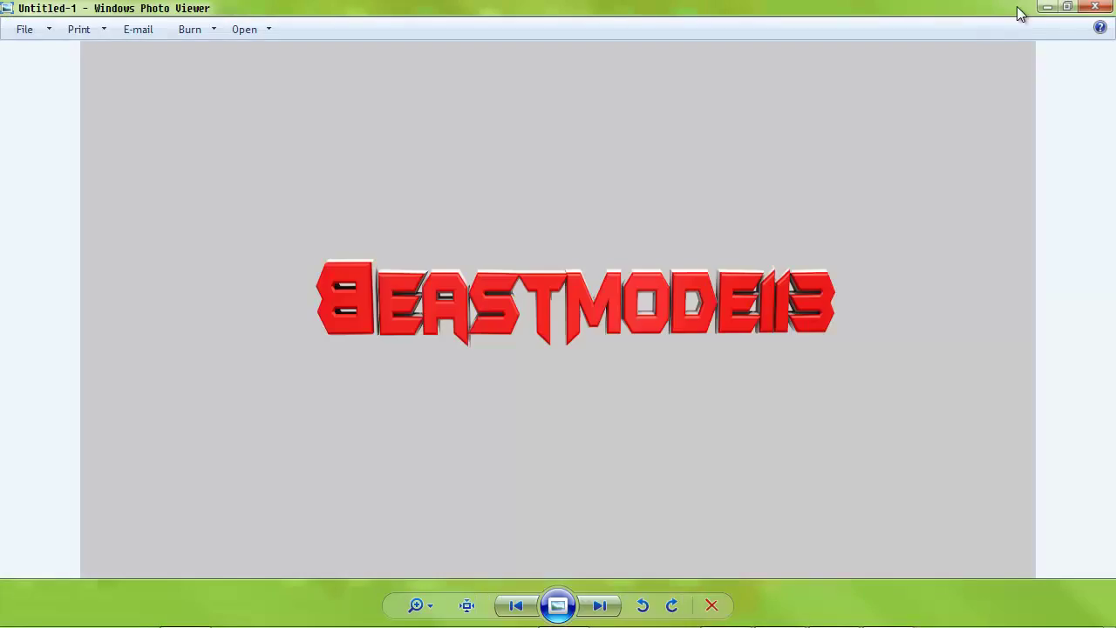
click(1085, 18)
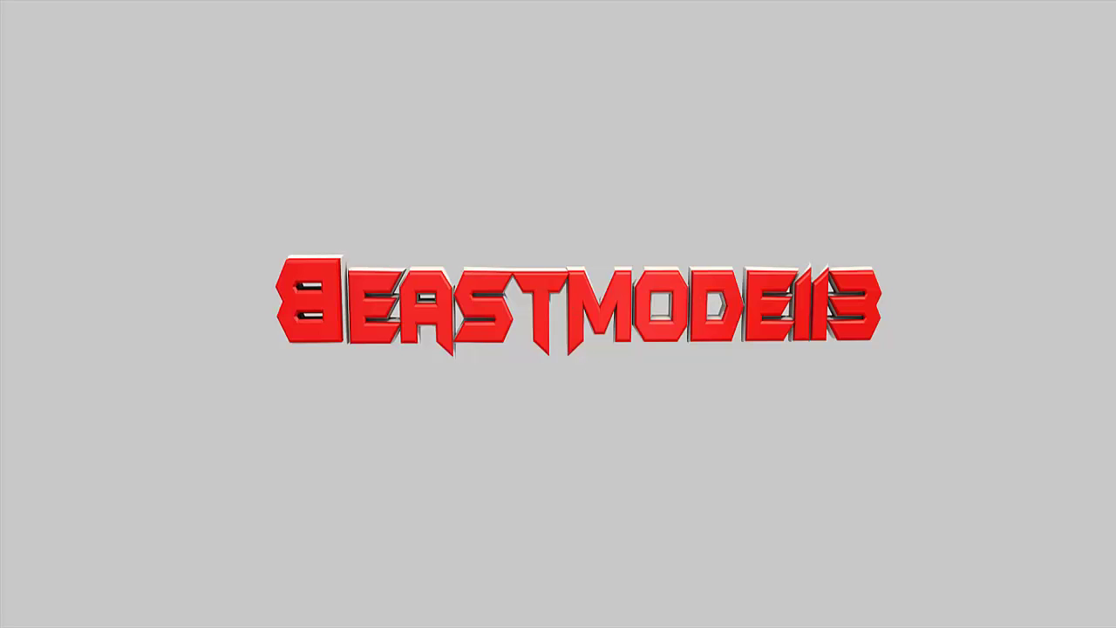